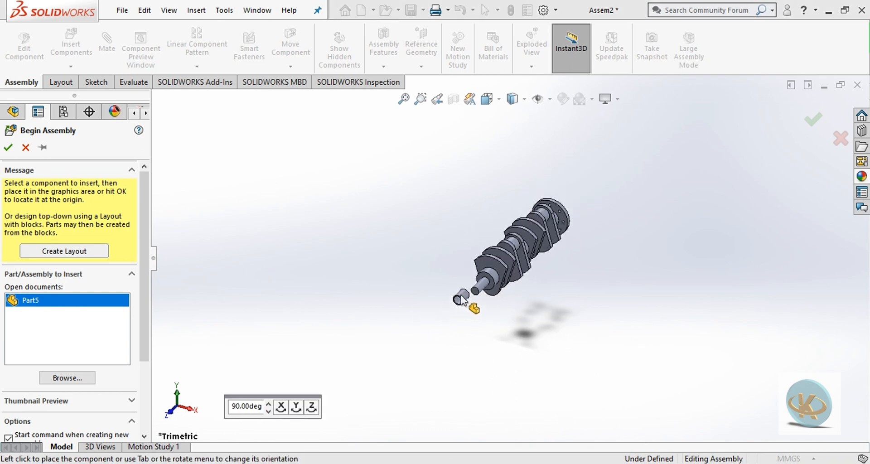
- Place Part5 in front of the crankshaft's narrow end and mate its inner bore concentric with the crankshaft's end shaft
scroll(499, 289, down, 3)
click(461, 296)
scroll(477, 270, down, 5)
click(108, 50)
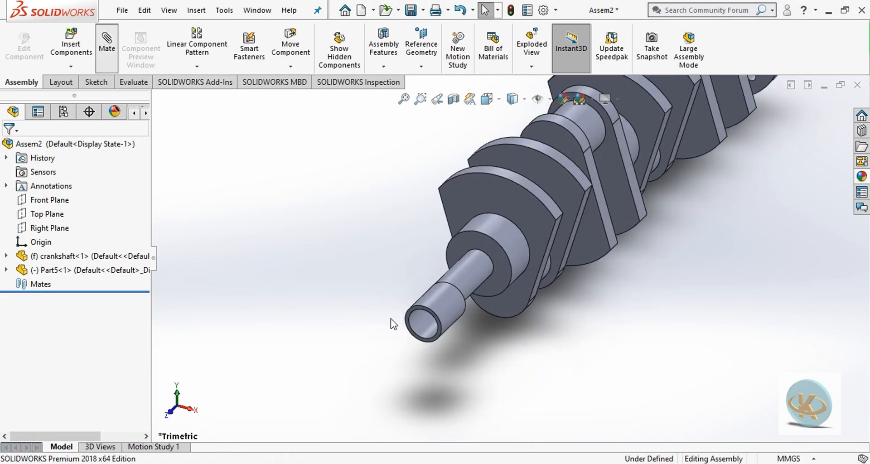
click(423, 327)
click(472, 274)
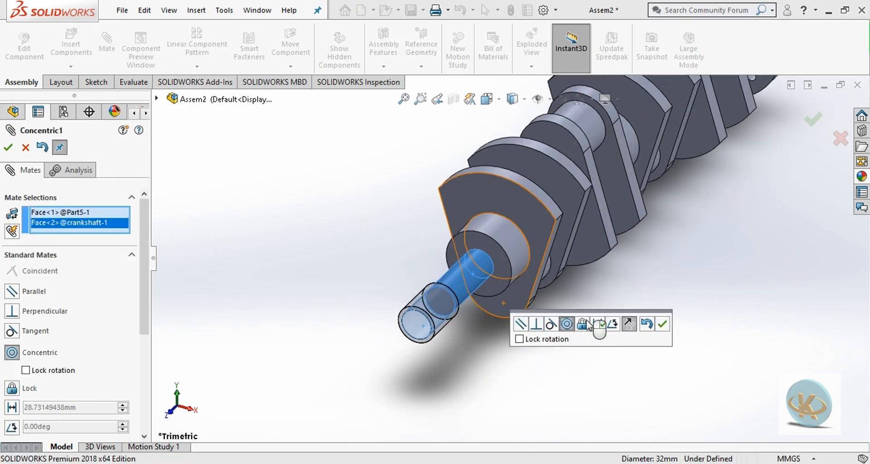
click(661, 324)
- Add a 10 mm distance mate between the sleeve's rear end face and the crankshaft's shoulder face
middle_drag(460, 324, 369, 348)
scroll(388, 330, down, 5)
click(426, 341)
scroll(426, 341, up, 5)
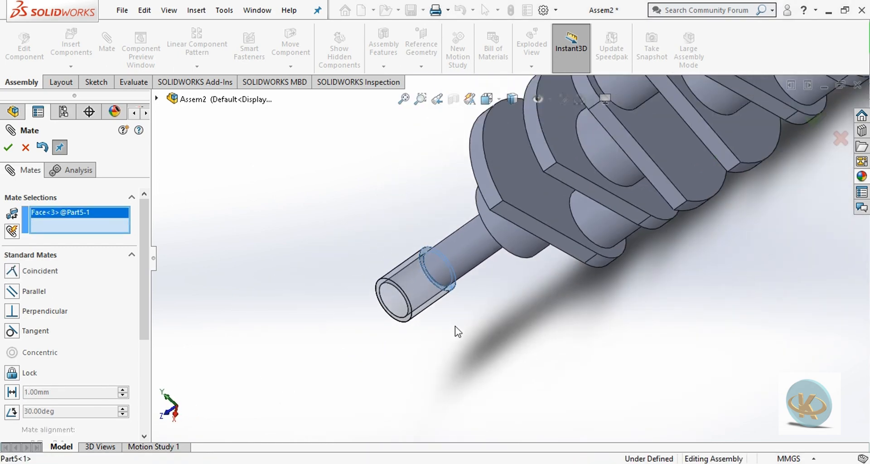
click(501, 245)
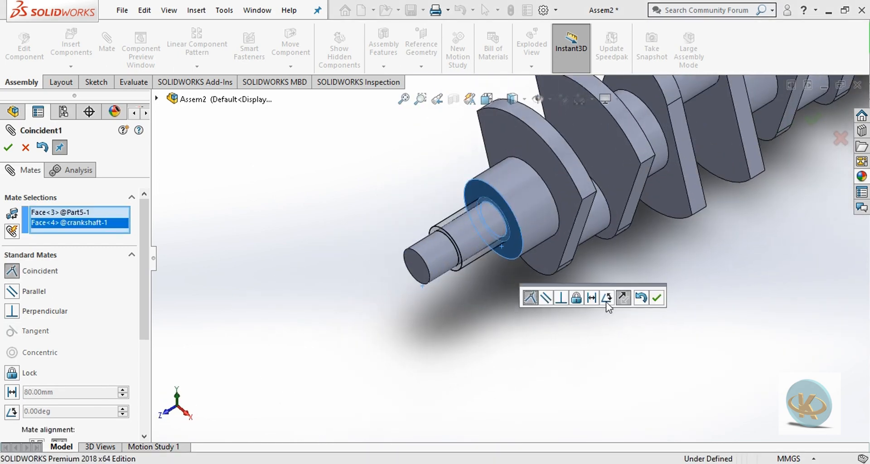
click(592, 298)
text(10.00mm)
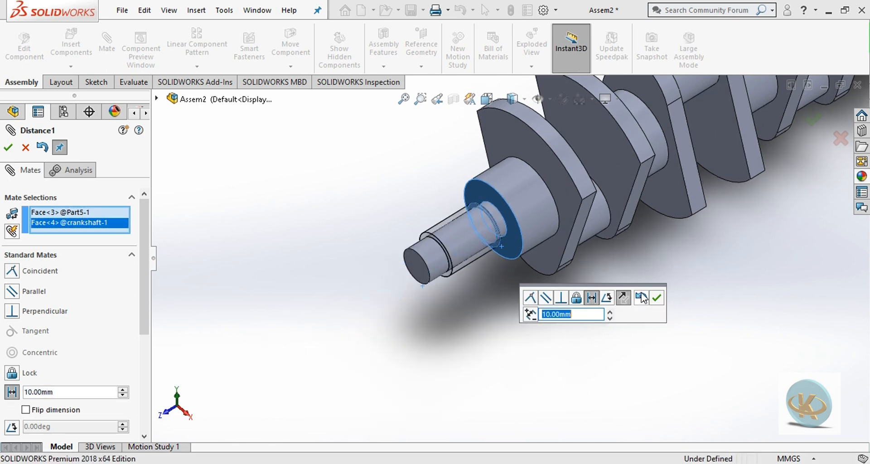
click(656, 298)
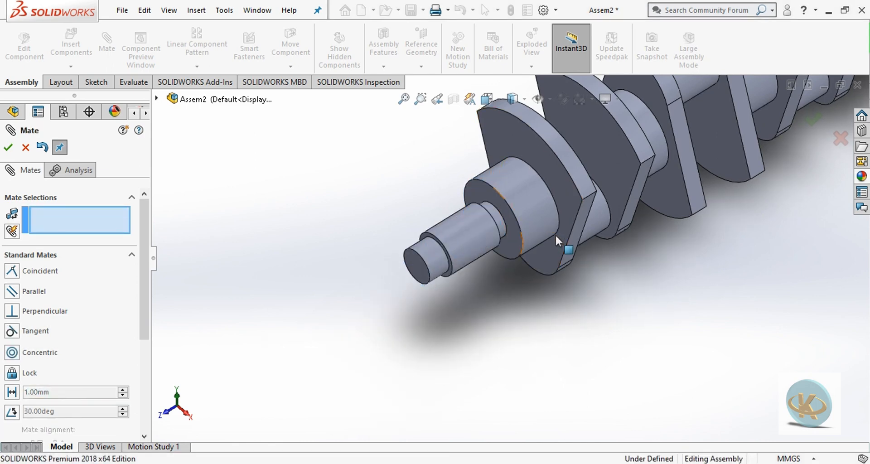
click(25, 147)
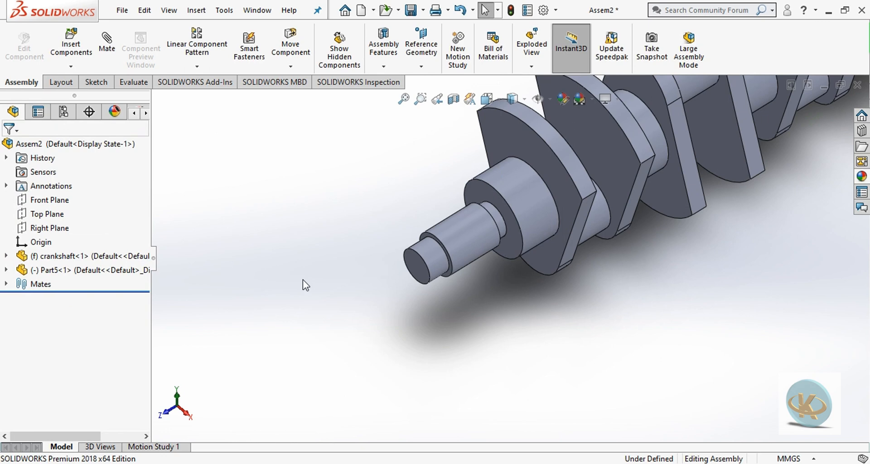
- Float the crankshaft and fix the Part5 sleeve in place instead
right_click(543, 213)
click(606, 222)
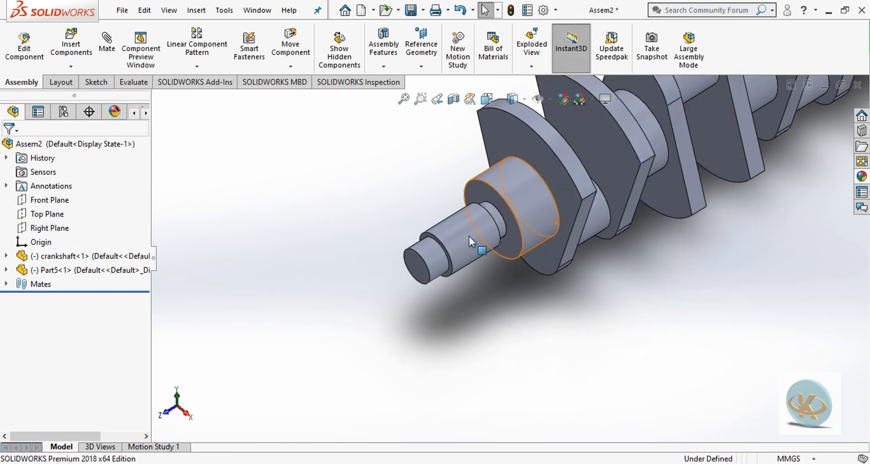
right_click(469, 236)
click(511, 220)
scroll(487, 287, up, 5)
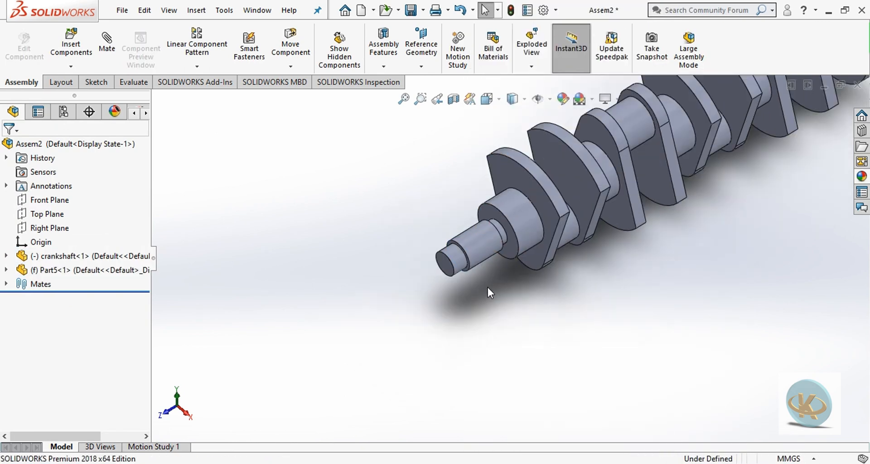
- Load the three connecting rod and three connecting rod cap files from the 4 cylinder engin folder for insertion
middle_drag(631, 204, 583, 249)
scroll(479, 241, down, 3)
scroll(479, 241, up, 2)
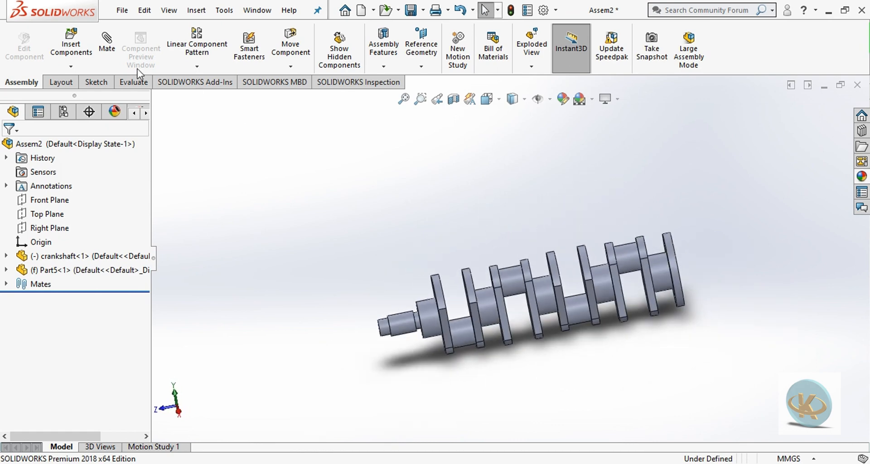
click(71, 45)
click(346, 178)
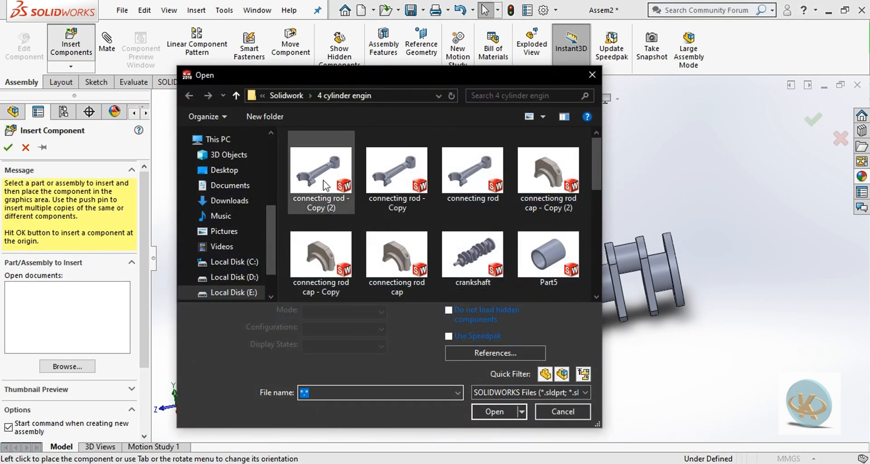
ctrl+click(398, 181)
ctrl+click(473, 181)
ctrl+click(536, 184)
ctrl+click(336, 247)
ctrl+click(398, 263)
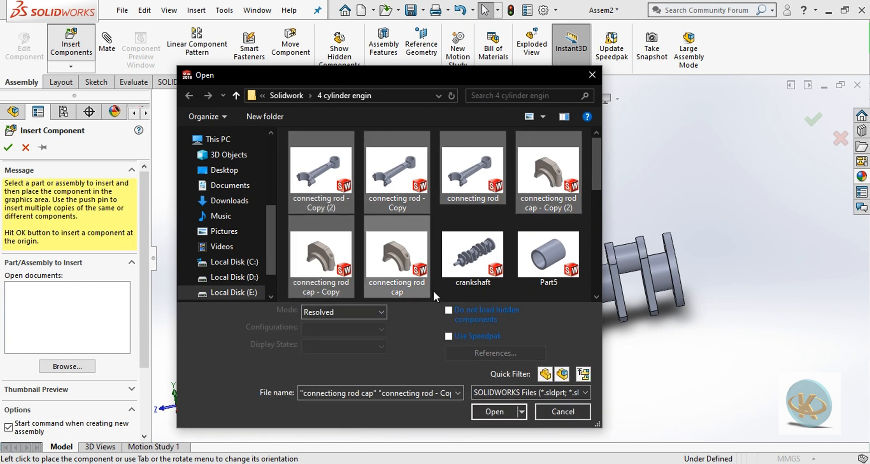
click(495, 412)
- Place the three connecting rods in a row above the crankshaft and the three rod caps below it
click(444, 224)
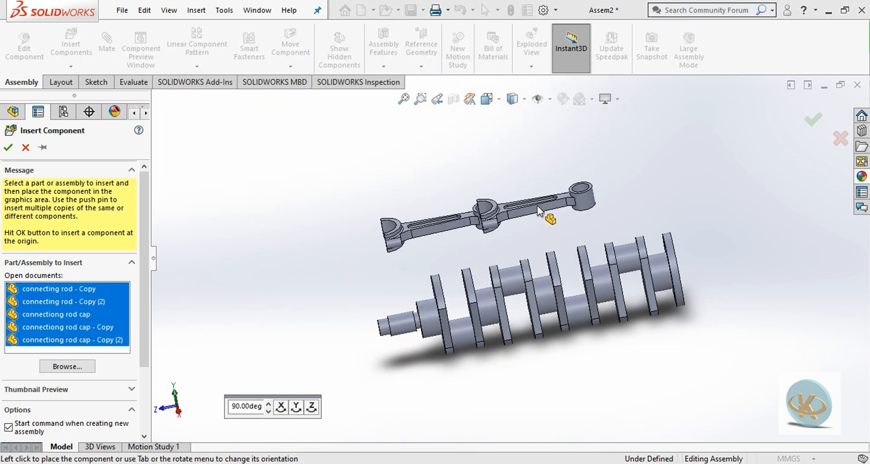
click(565, 200)
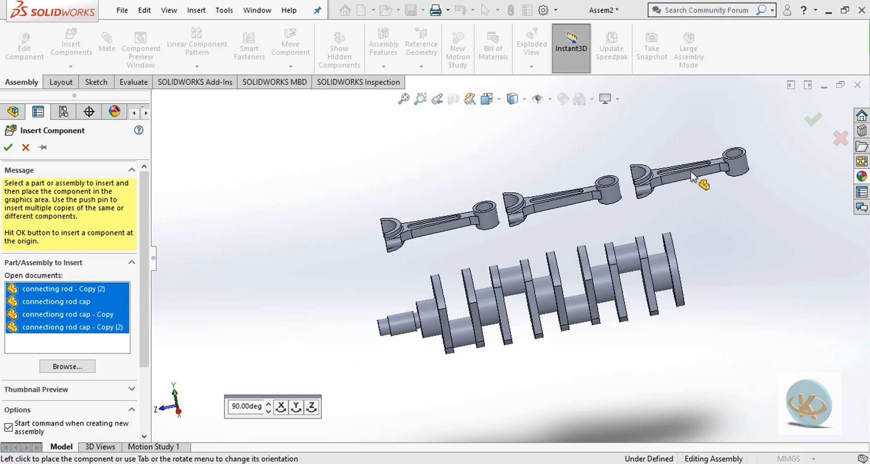
click(677, 180)
click(472, 402)
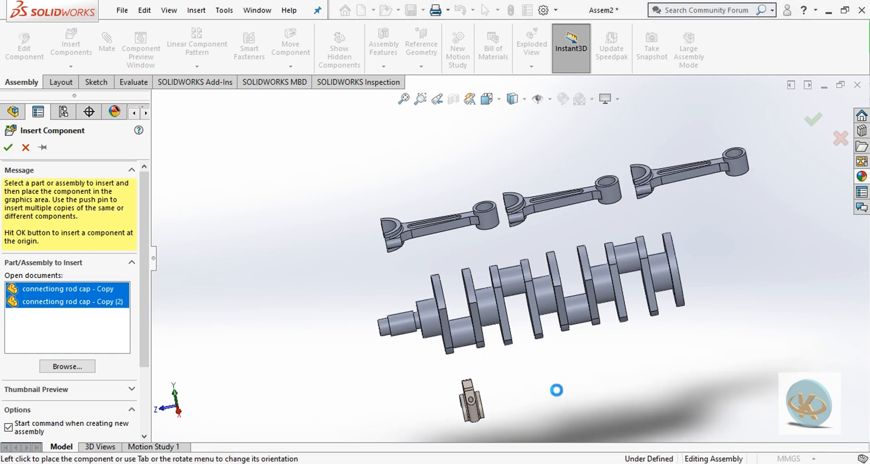
click(555, 388)
click(615, 383)
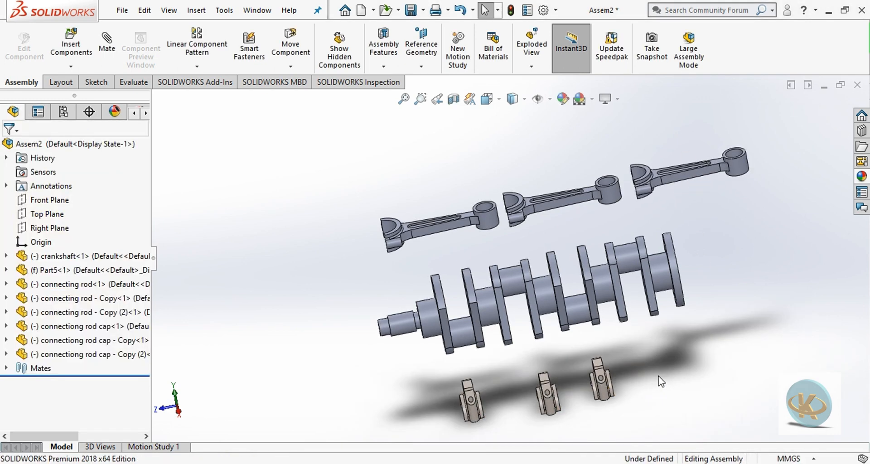
- Insert a second connecting rod - Copy (2) and a second connectiong rod cap - Copy (2) beside the existing rods and caps
scroll(433, 240, down, 3)
scroll(471, 157, down, 2)
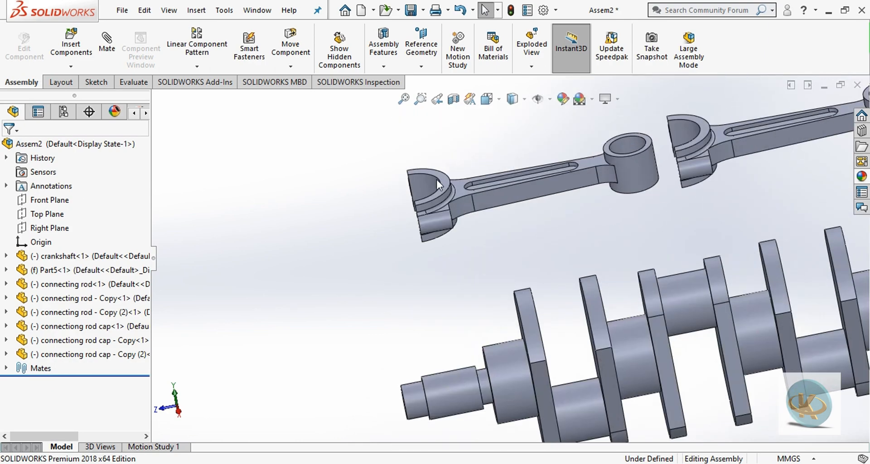
click(71, 45)
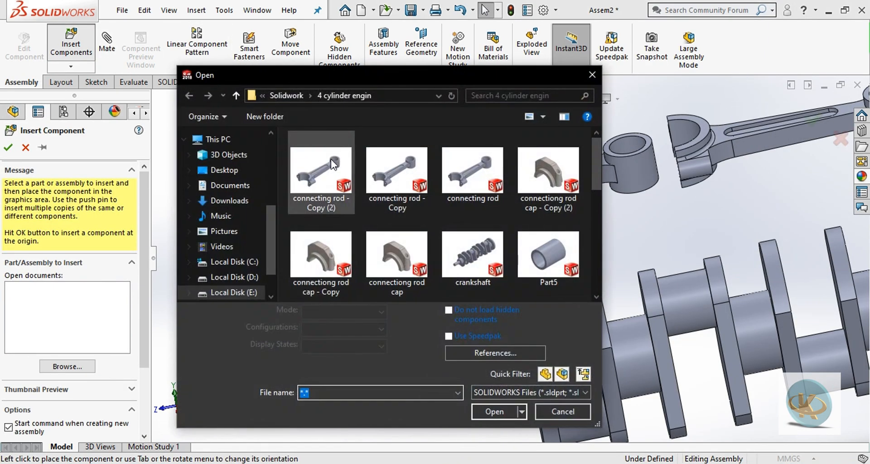
click(330, 162)
ctrl+click(542, 174)
click(504, 406)
scroll(739, 228, up, 5)
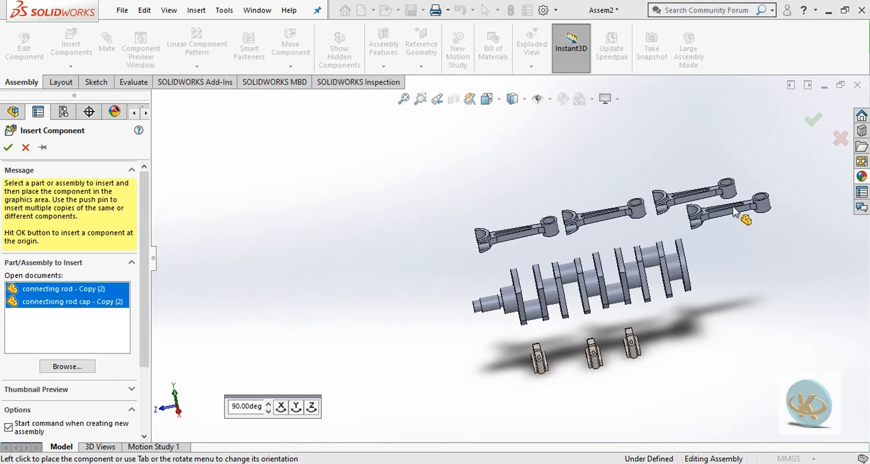
click(743, 202)
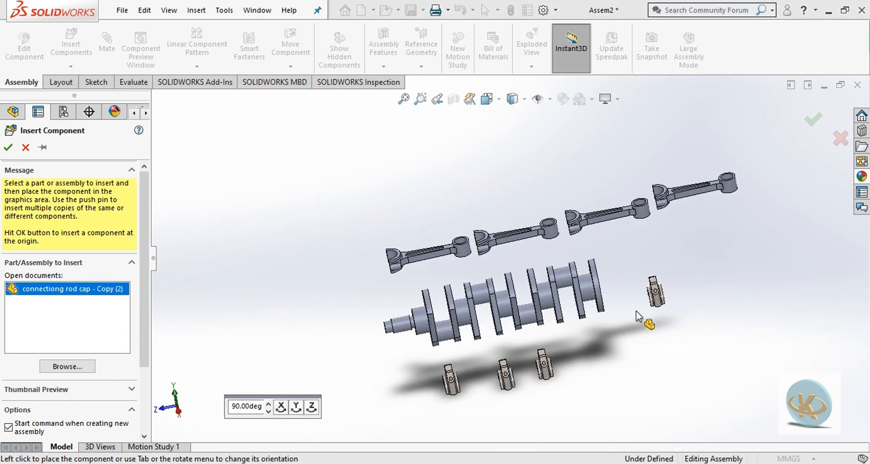
click(600, 366)
- Mate the first connecting rod's half-round big-end face concentric with the crankshaft's first crankpin
scroll(394, 295, down, 4)
scroll(430, 262, down, 3)
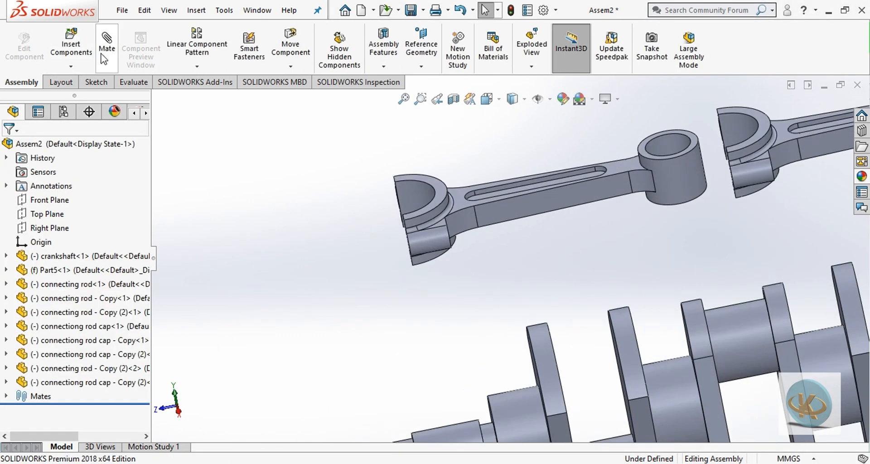
click(107, 42)
click(423, 195)
scroll(575, 384, up, 3)
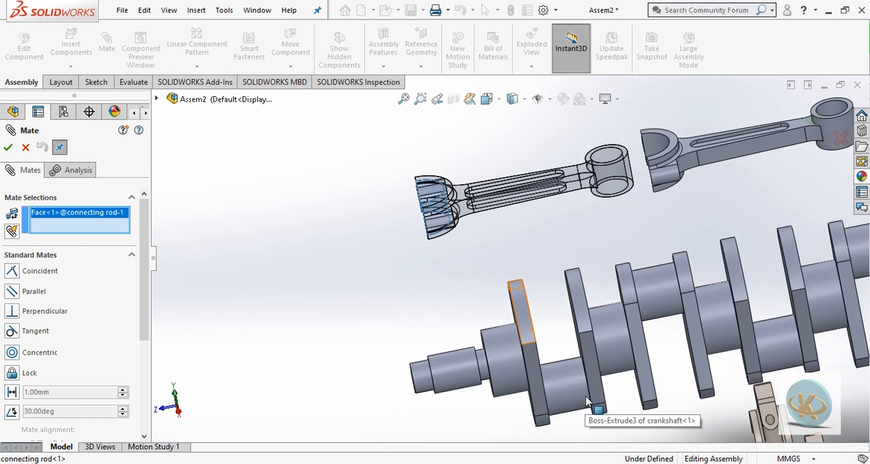
click(558, 374)
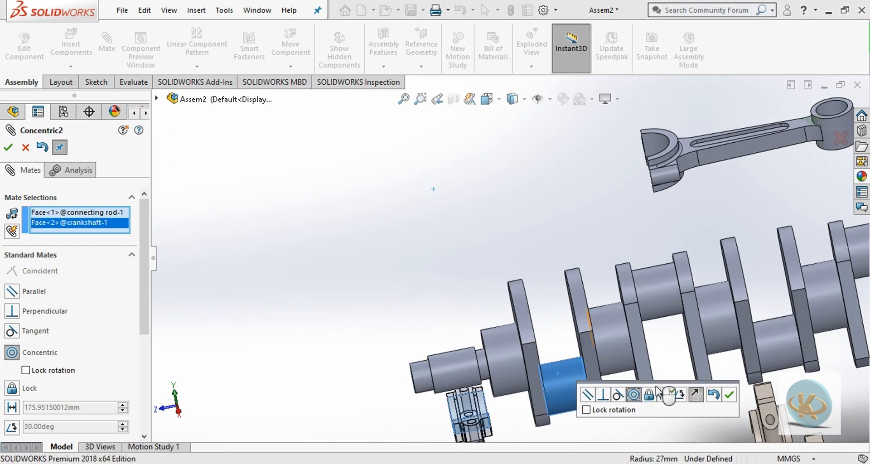
click(729, 395)
scroll(488, 421, down, 1)
scroll(499, 404, up, 2)
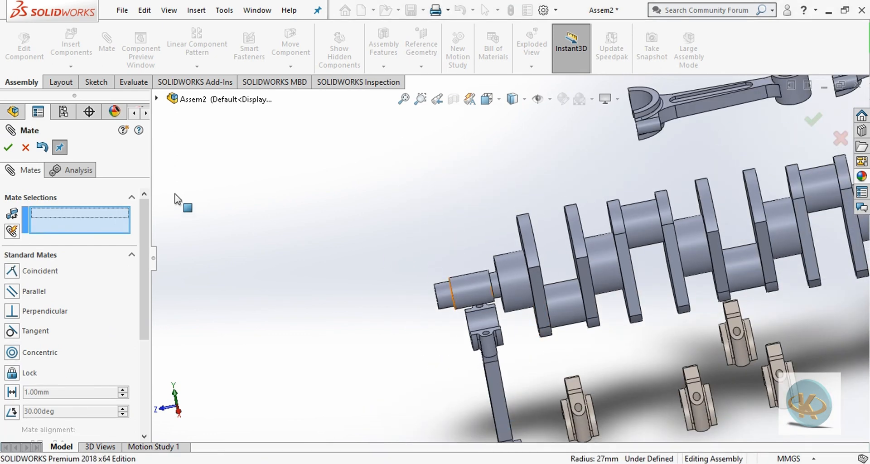
click(25, 147)
- Fix the crankshaft and swing the first connecting rod upright between the first two crank webs
right_click(518, 275)
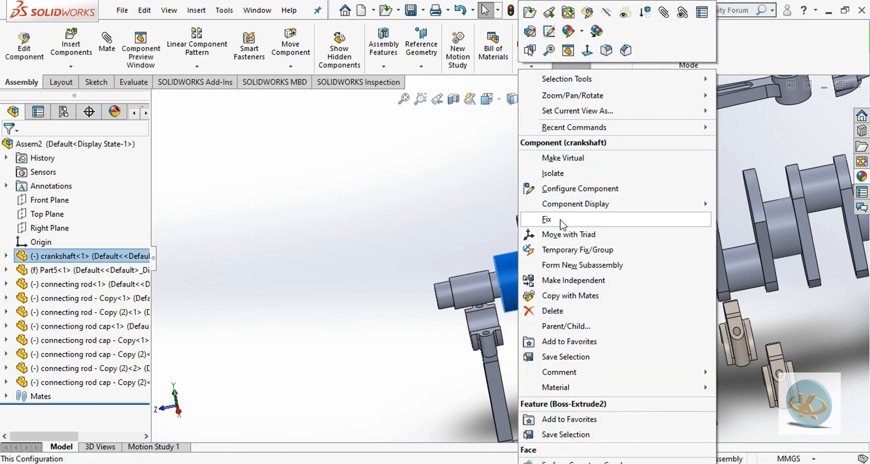
click(555, 219)
drag(493, 395, 543, 181)
scroll(548, 164, down, 2)
click(107, 45)
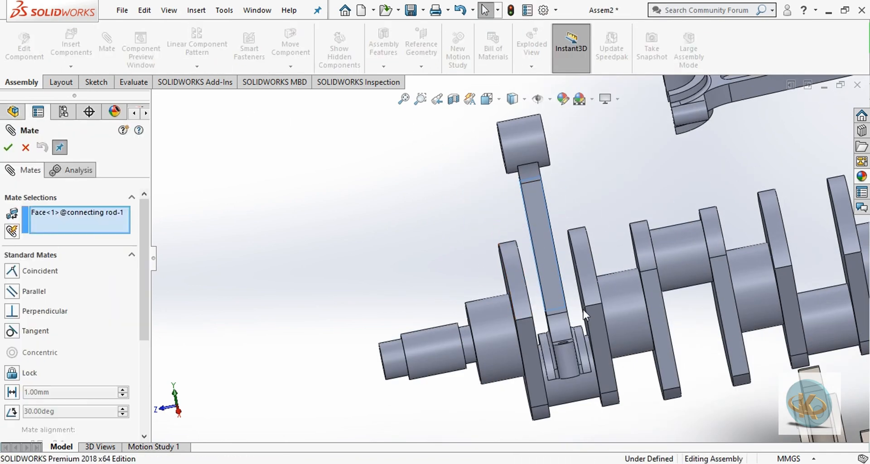
scroll(559, 344, down, 5)
click(62, 211)
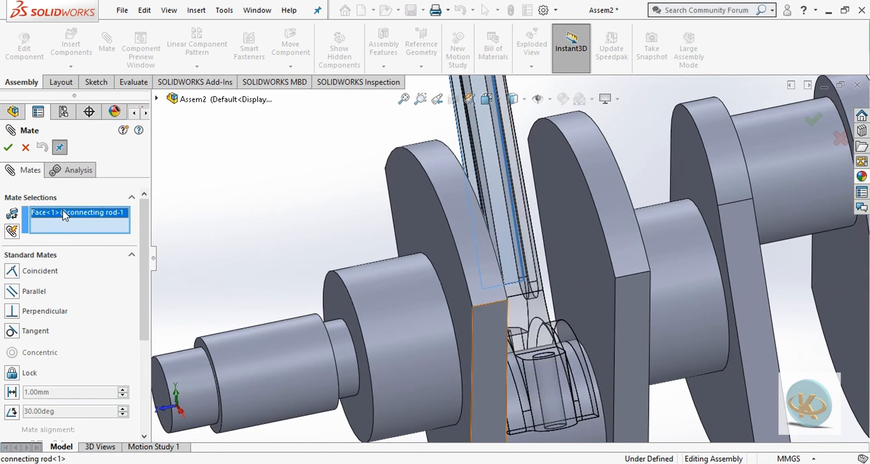
key(Delete)
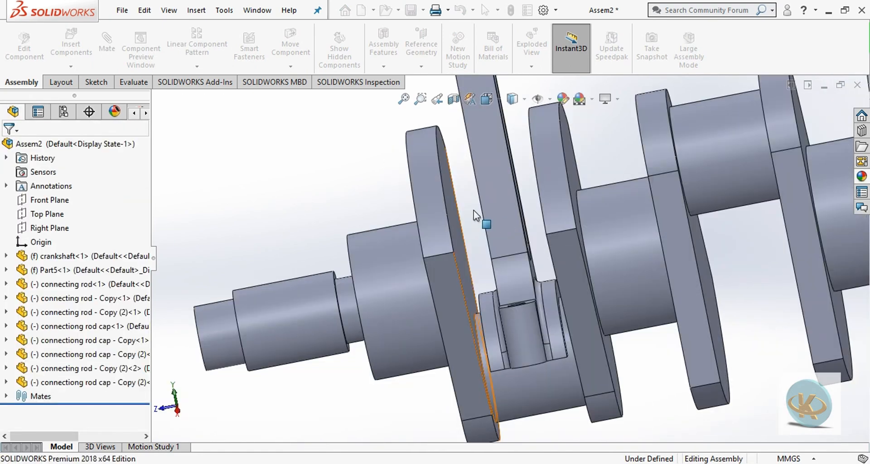
- Slide the first connecting rod along the crankpin axis, clear of the webs, to beside the sleeve
drag(474, 210, 269, 232)
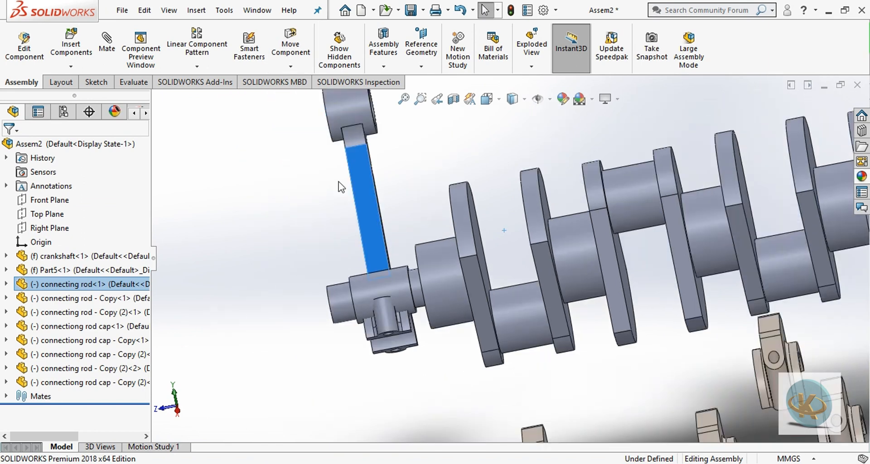
click(107, 46)
click(26, 148)
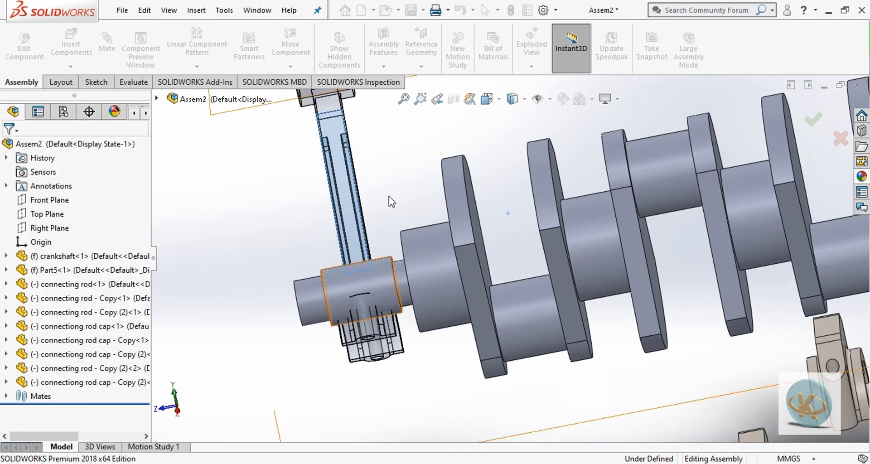
- Add a 4 mm distance mate between the first connecting rod's big-end side face and the second crank web's facing side
click(107, 46)
scroll(399, 333, down, 5)
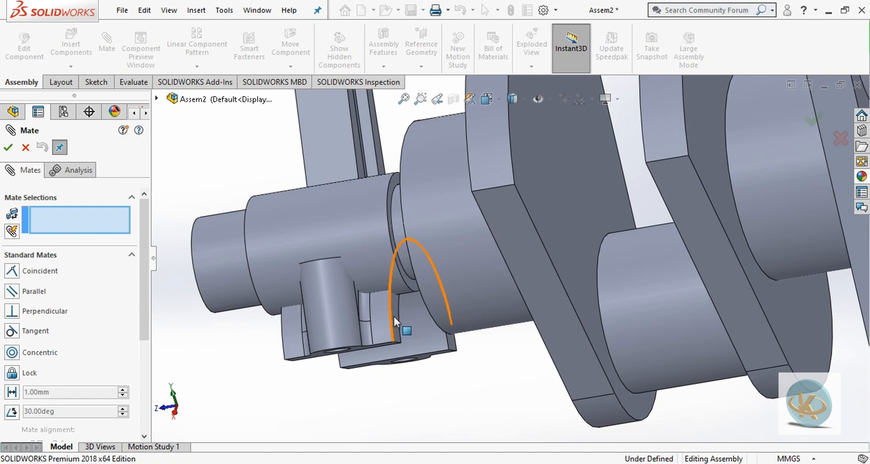
click(451, 339)
scroll(634, 308, up, 4)
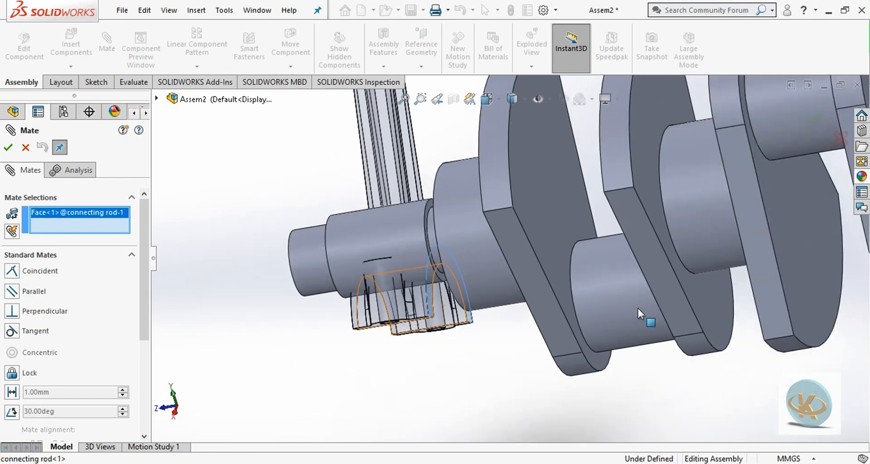
click(626, 251)
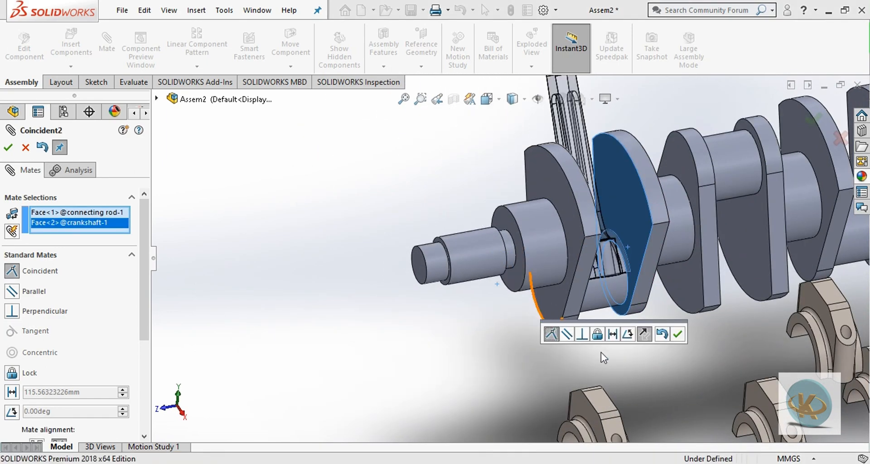
click(612, 334)
text(4)
key(Return)
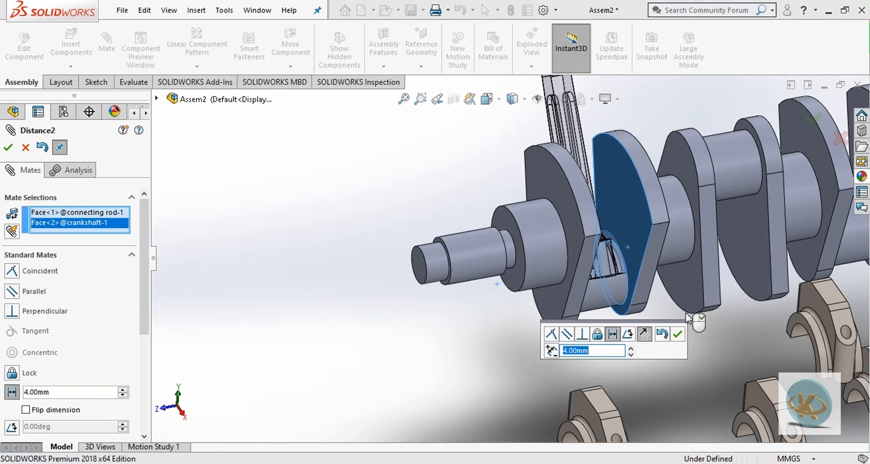
click(677, 333)
middle_drag(680, 333, 648, 331)
scroll(625, 312, up, 1)
scroll(621, 299, down, 1)
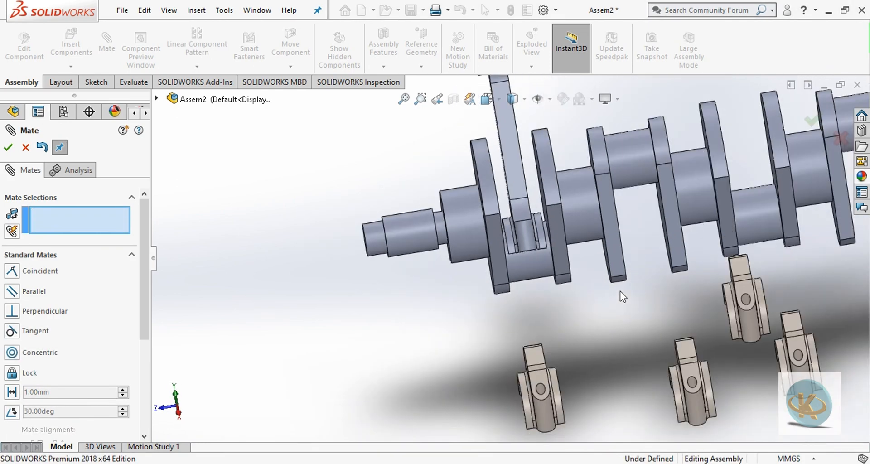
- Mate the first connecting rod cap's half-round inner face concentric with the crankshaft's first crankpin
scroll(548, 182, up, 3)
scroll(553, 242, down, 2)
scroll(505, 437, up, 2)
scroll(500, 357, down, 3)
scroll(497, 335, down, 1)
middle_drag(497, 336, 535, 333)
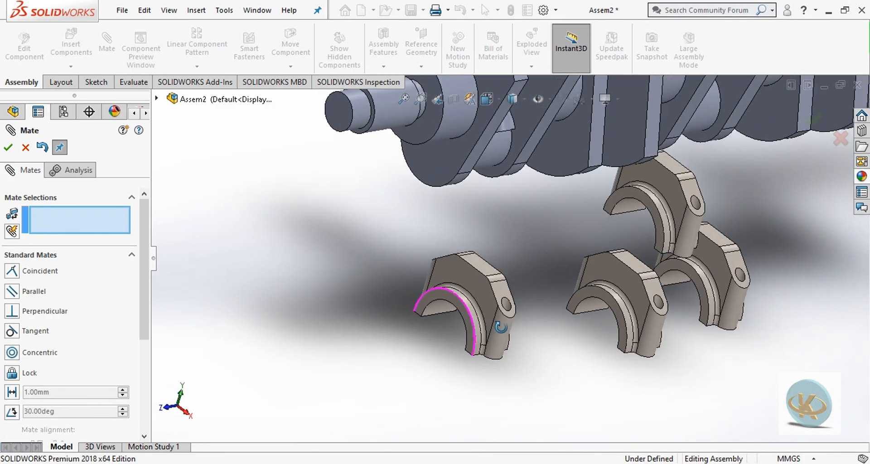
click(439, 308)
scroll(521, 255, up, 3)
click(501, 195)
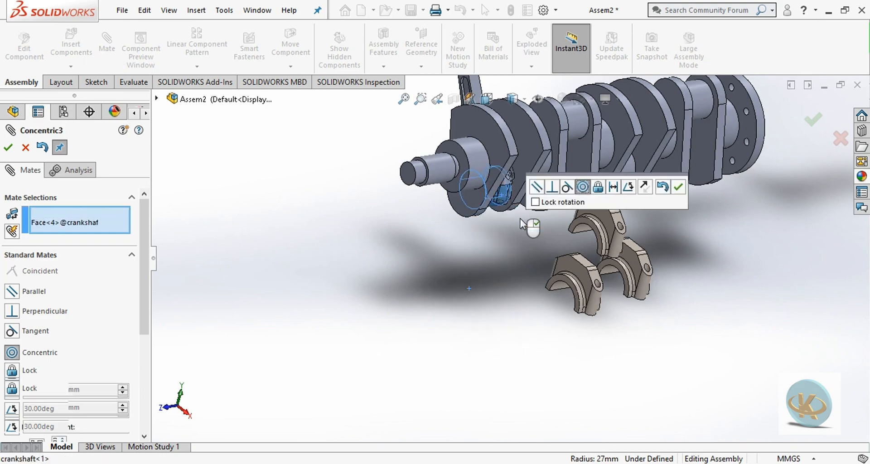
scroll(520, 218, up, 2)
middle_drag(520, 219, 482, 227)
click(678, 188)
- Swing the first rod cap below its crankpin and mate its flat joint face coincident with the first connecting rod's joint face
scroll(519, 234, down, 4)
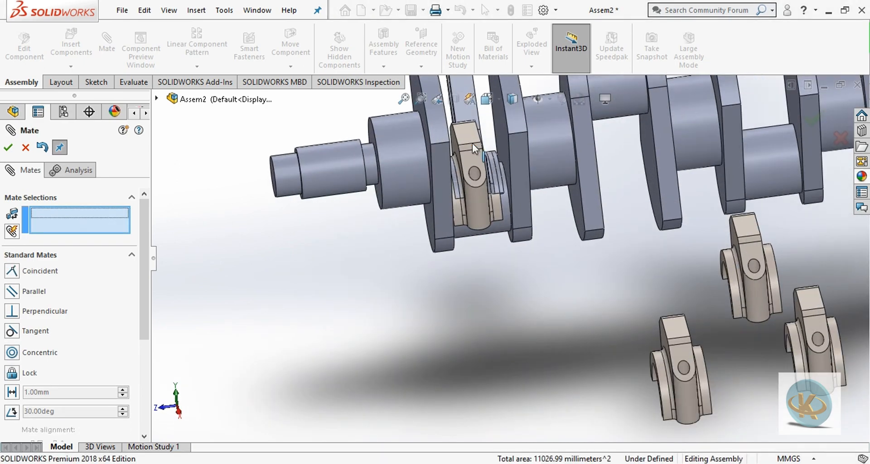
drag(477, 220, 479, 287)
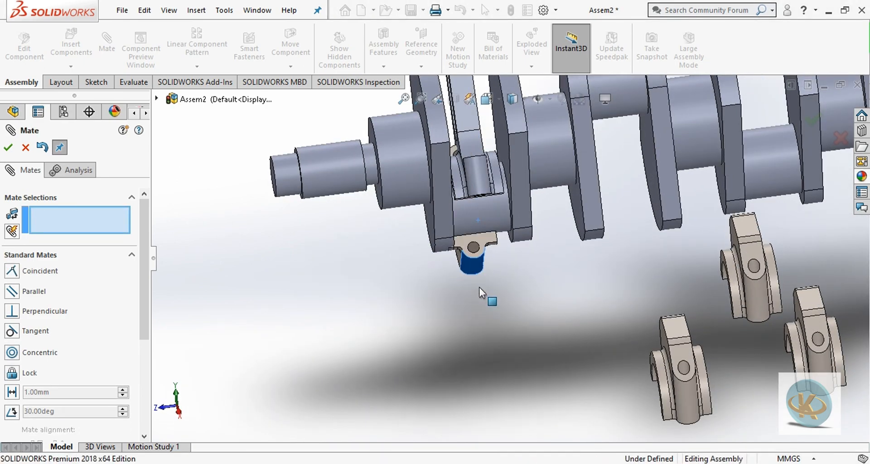
middle_drag(481, 287, 471, 226)
scroll(479, 226, down, 1)
click(480, 226)
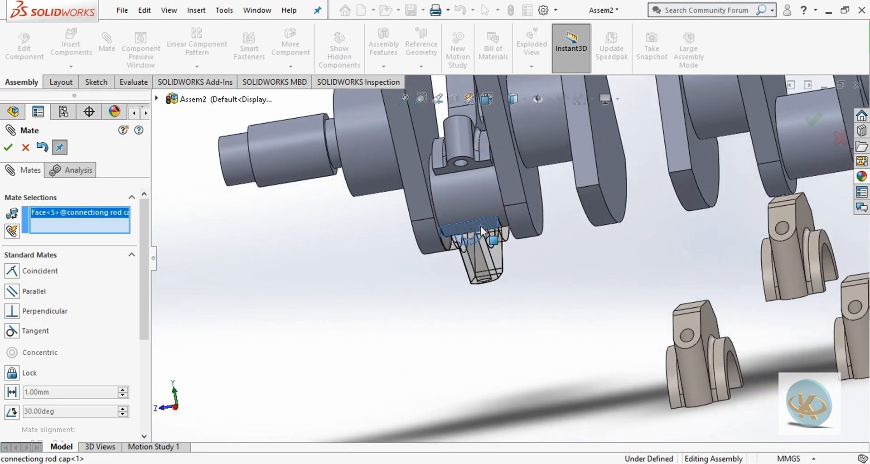
click(472, 162)
click(645, 186)
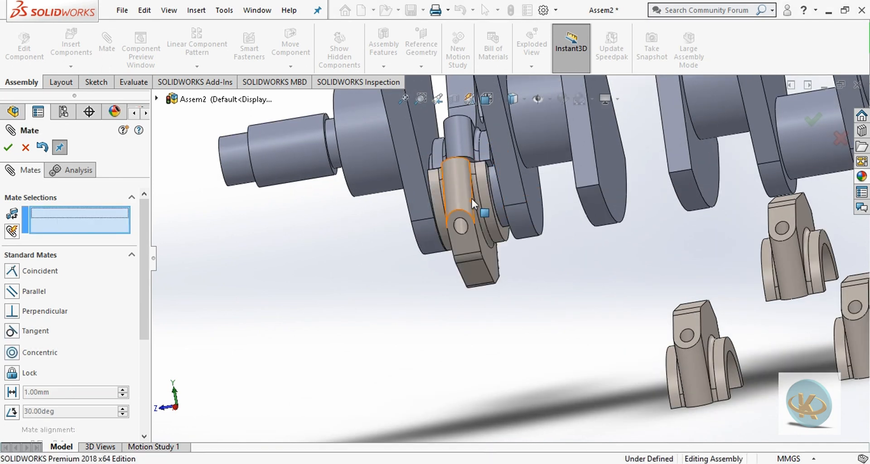
- Mate the first rod cap's bolt hole concentric with the matching bolt hole in the first connecting rod
click(437, 229)
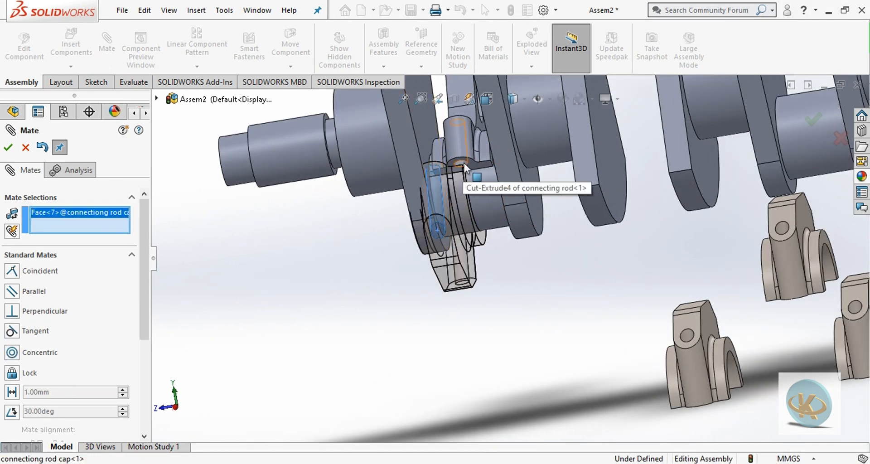
click(463, 162)
click(741, 199)
- Mate the second connecting rod's half-round big-end face concentric with the crankshaft's second crankpin
scroll(539, 244, up, 7)
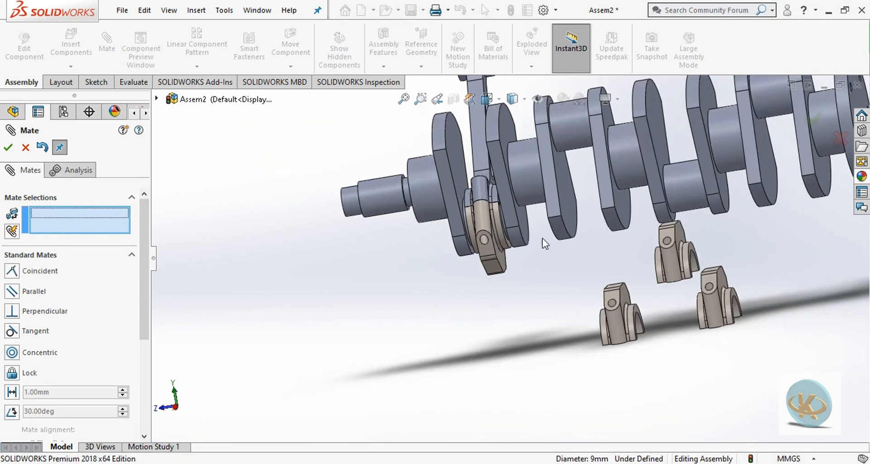
scroll(501, 141, down, 6)
middle_drag(556, 209, 564, 237)
click(547, 154)
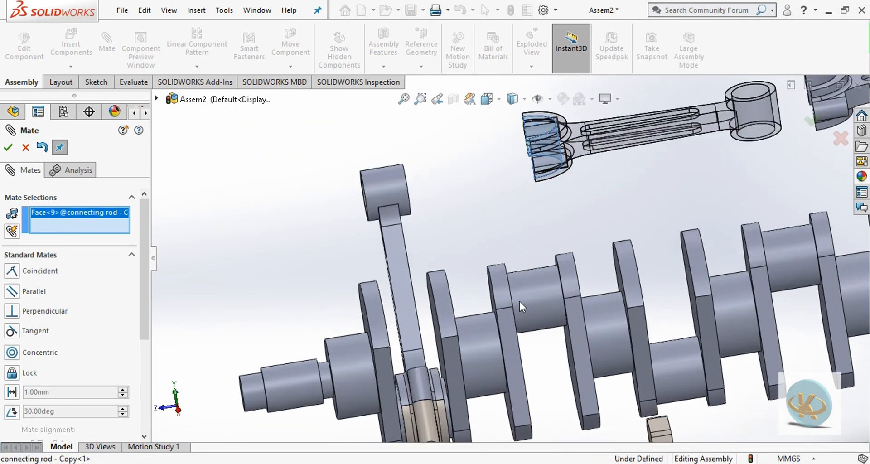
click(543, 292)
click(727, 304)
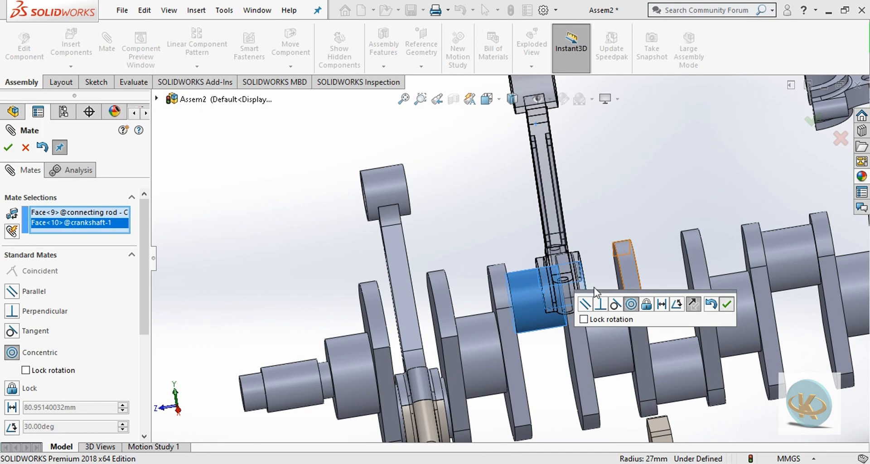
- Add a distance mate between the second connecting rod's big-end side face and the third crank web's facing side
scroll(533, 267, down, 4)
middle_drag(529, 264, 564, 274)
click(534, 261)
scroll(479, 247, up, 3)
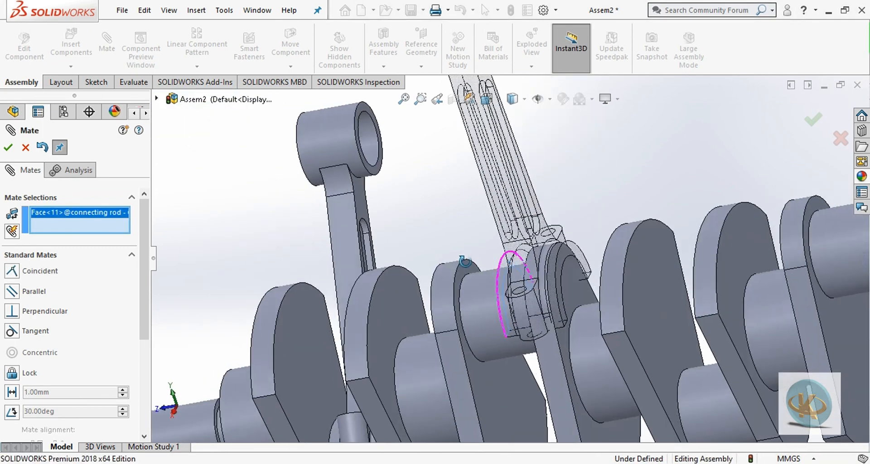
click(469, 265)
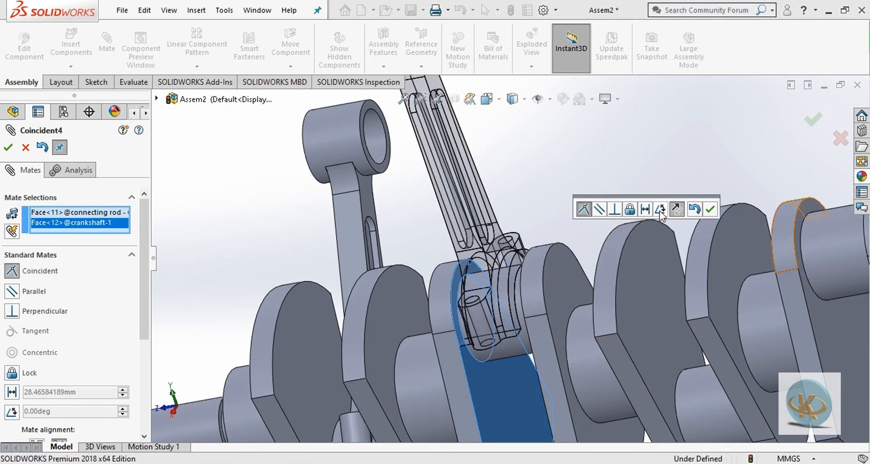
click(646, 210)
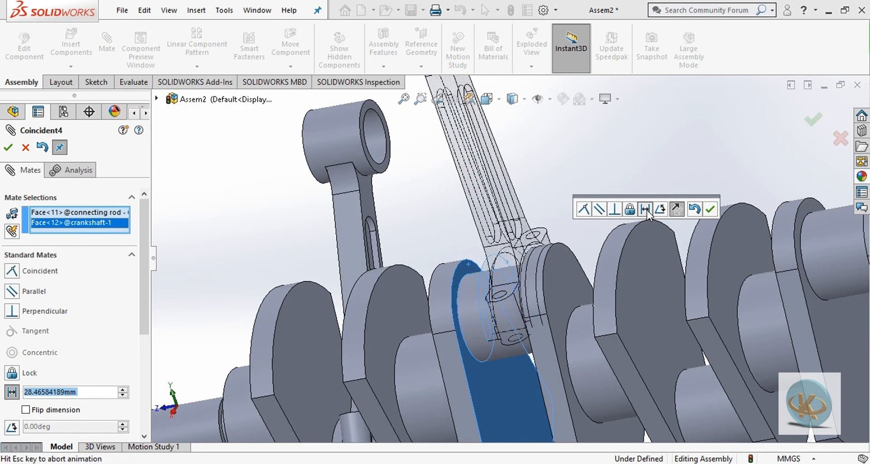
click(709, 211)
- Mate the second rod cap's half-round inner face concentric with the second crankpin
scroll(507, 162, up, 6)
scroll(523, 353, down, 2)
scroll(523, 352, down, 1)
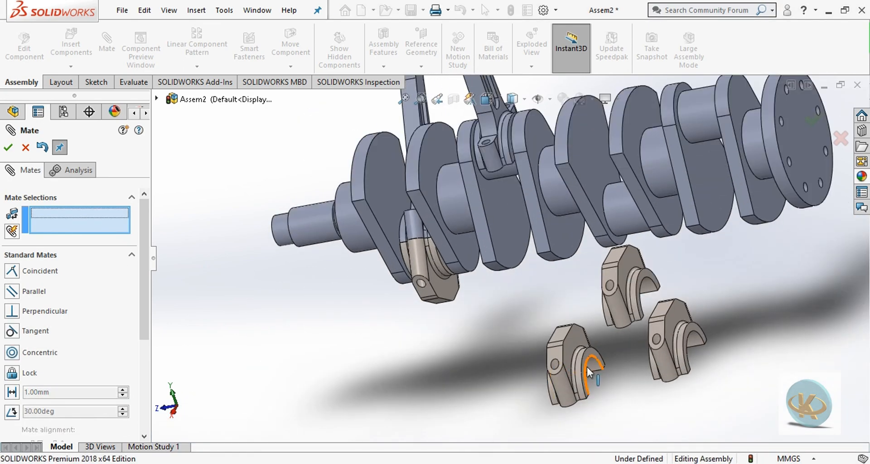
click(588, 352)
scroll(521, 252, down, 4)
click(539, 119)
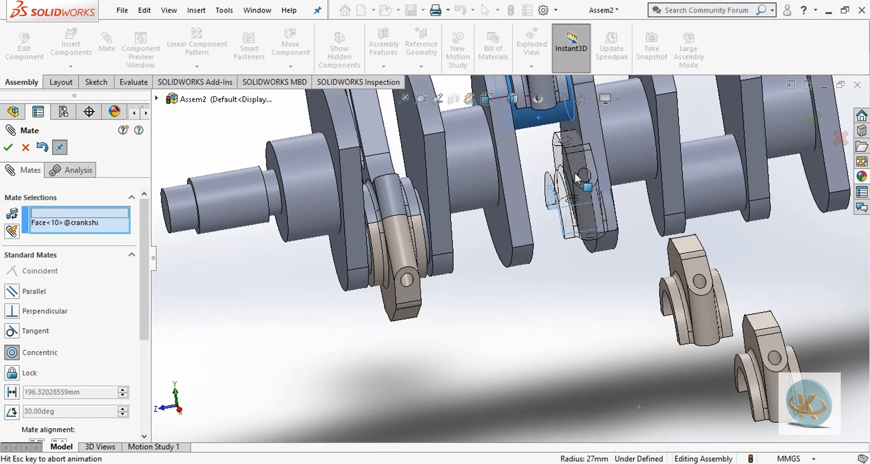
click(742, 155)
- Swing the second rod cap below its crankpin and mate its flat joint face coincident with the second connecting rod's joint face
scroll(540, 159, up, 4)
scroll(539, 159, down, 3)
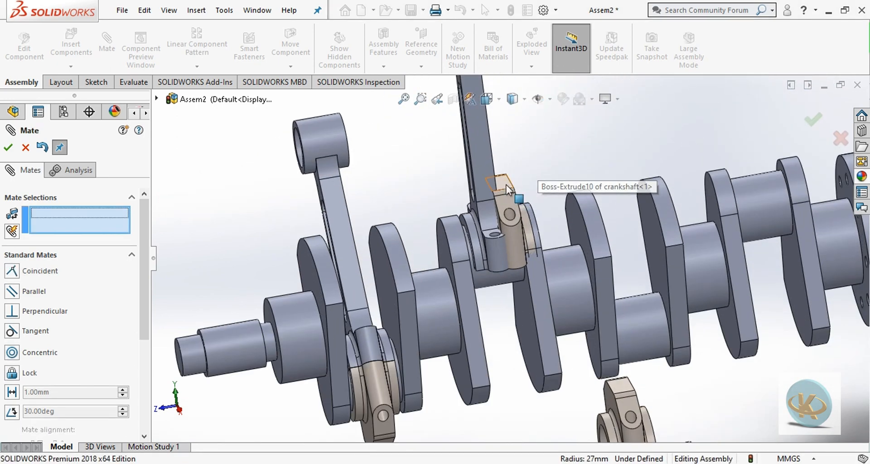
click(505, 277)
drag(507, 338, 505, 343)
middle_drag(482, 339, 505, 300)
scroll(505, 300, down, 5)
click(531, 334)
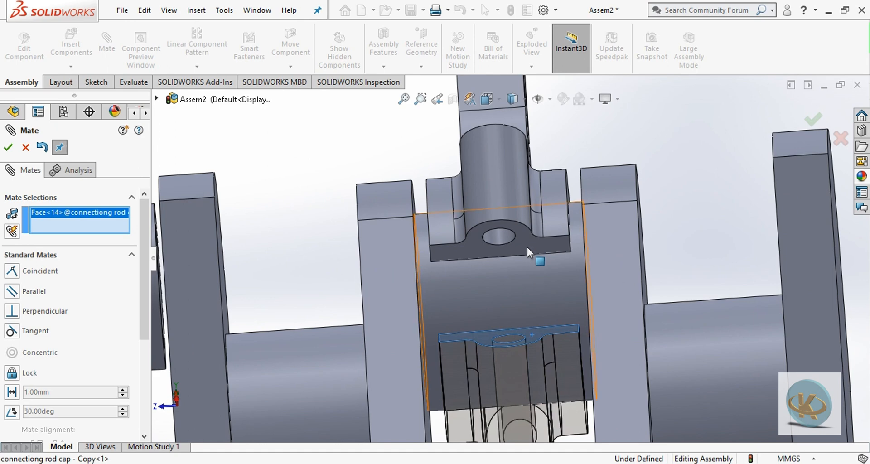
click(527, 246)
click(692, 231)
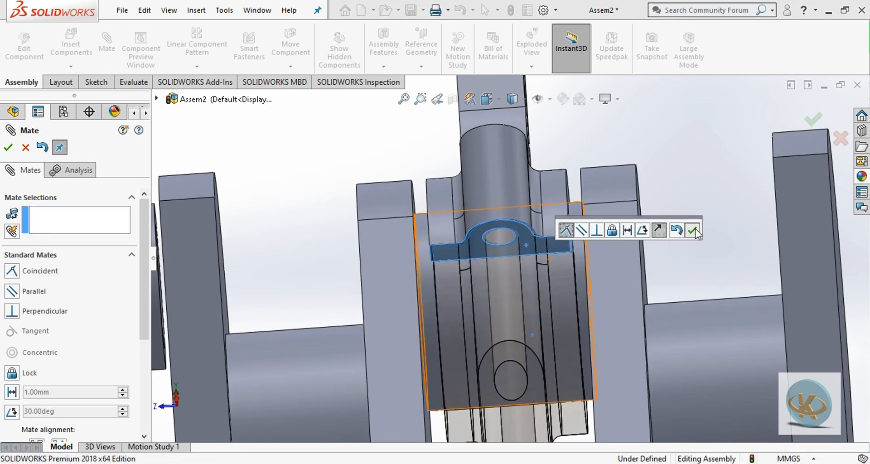
- Mate the second rod cap's bolt hole concentric with the matching bolt hole in the second connecting rod
click(516, 375)
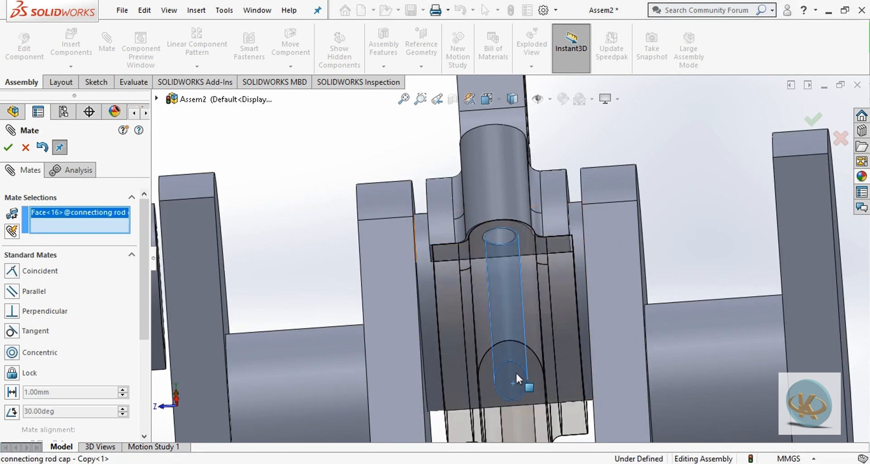
click(500, 233)
click(733, 221)
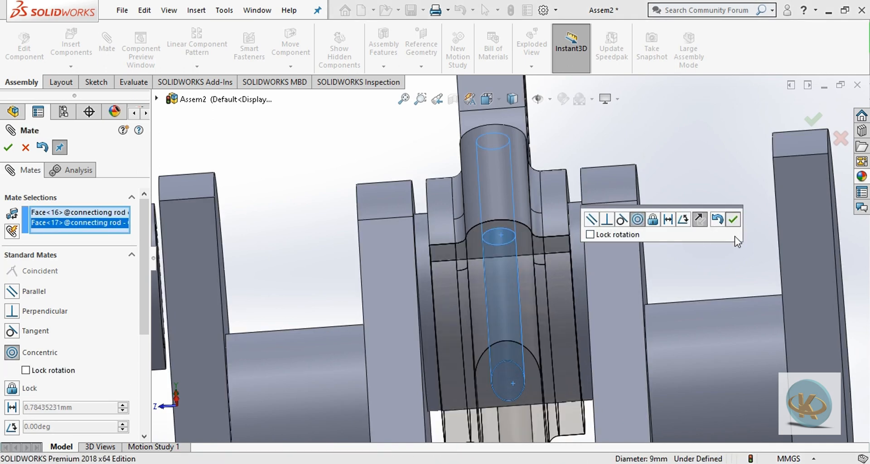
- Mate the third connecting rod's half-round big-end face concentric with the crankshaft's third crankpin
scroll(690, 244, up, 9)
scroll(765, 181, down, 5)
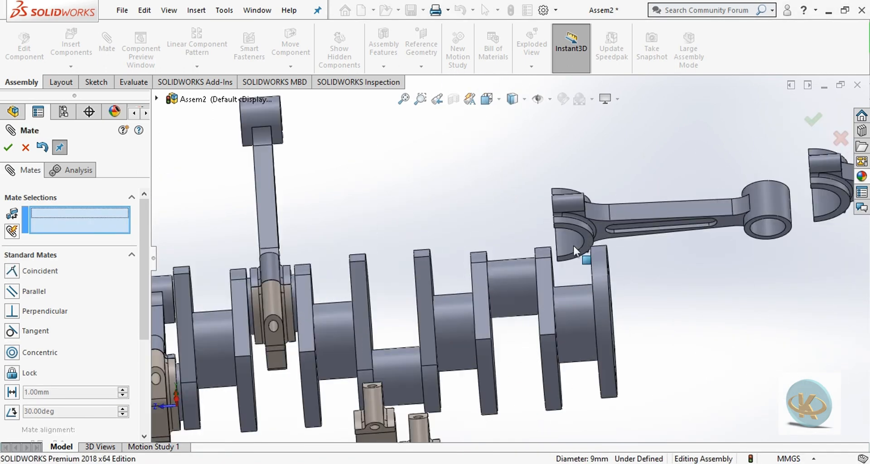
click(569, 240)
click(394, 362)
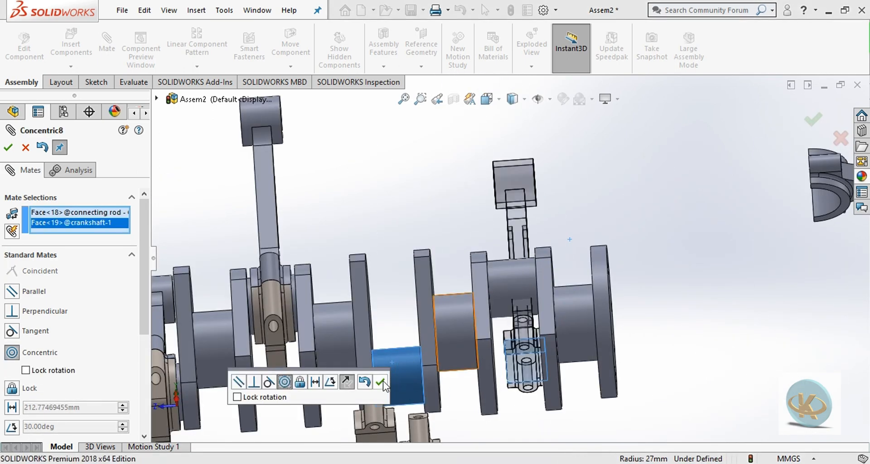
click(369, 380)
- Reposition the third connecting rod on its crankpin and add a 4 mm distance mate between its big-end side face and the fifth crank web
drag(391, 311, 404, 352)
middle_drag(424, 297, 464, 293)
scroll(423, 350, down, 4)
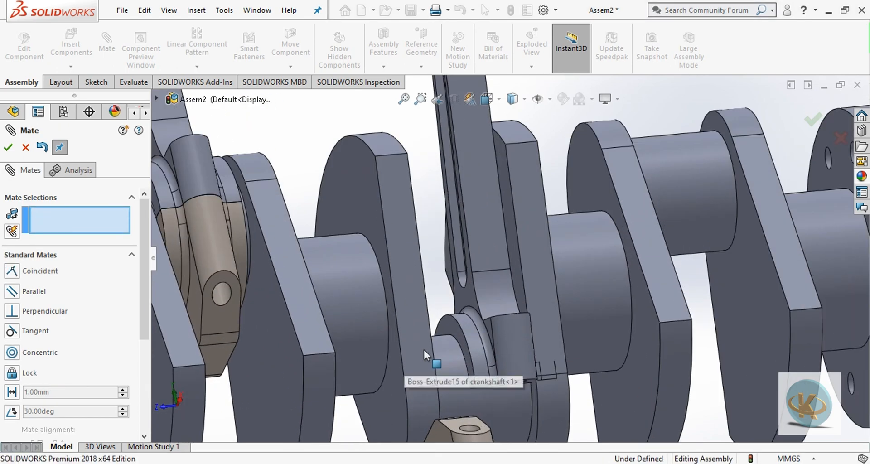
click(447, 325)
scroll(452, 317, up, 5)
click(479, 289)
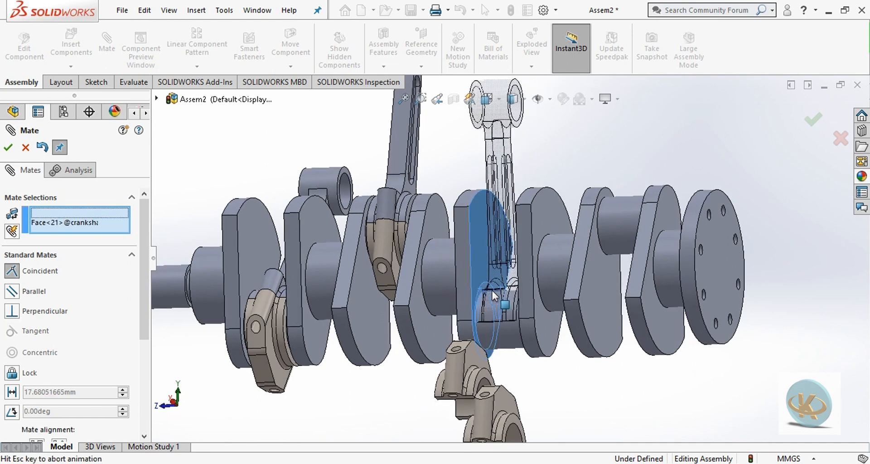
click(570, 311)
text(4)
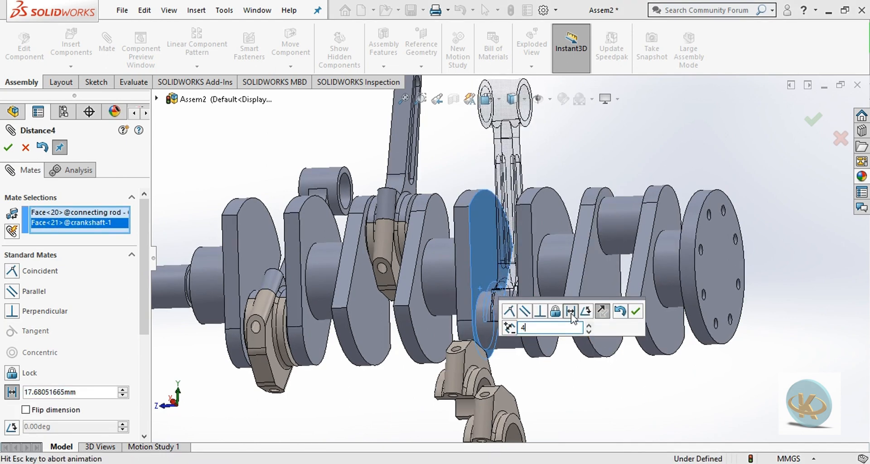
key(Return)
click(635, 310)
- Mate the third rod cap's half-round inner face concentric with the third crankpin
scroll(563, 377, down, 1)
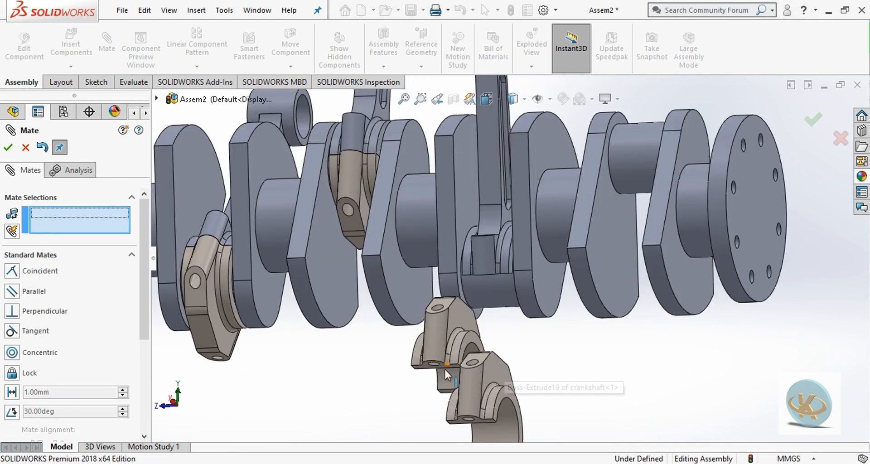
click(443, 378)
click(499, 295)
click(677, 326)
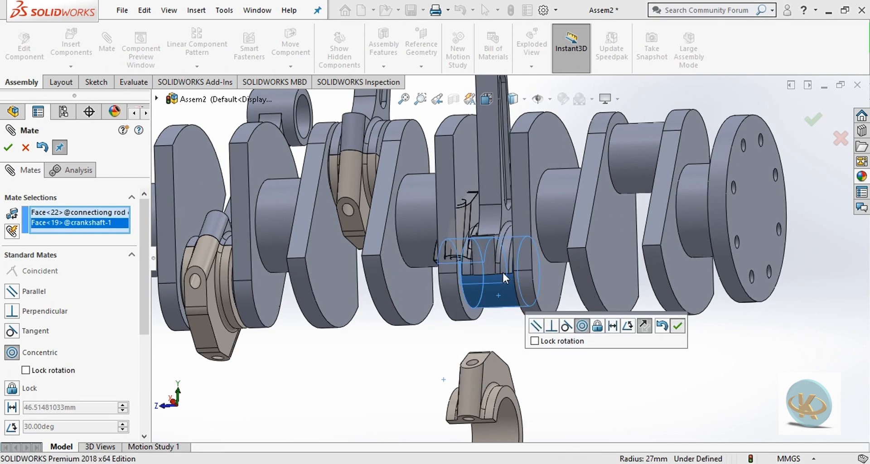
- Swing the third rod cap below its crankpin and mate its flat joint face coincident with the third connecting rod's joint face
scroll(469, 224, down, 4)
drag(477, 185, 487, 433)
drag(486, 323, 518, 353)
click(499, 346)
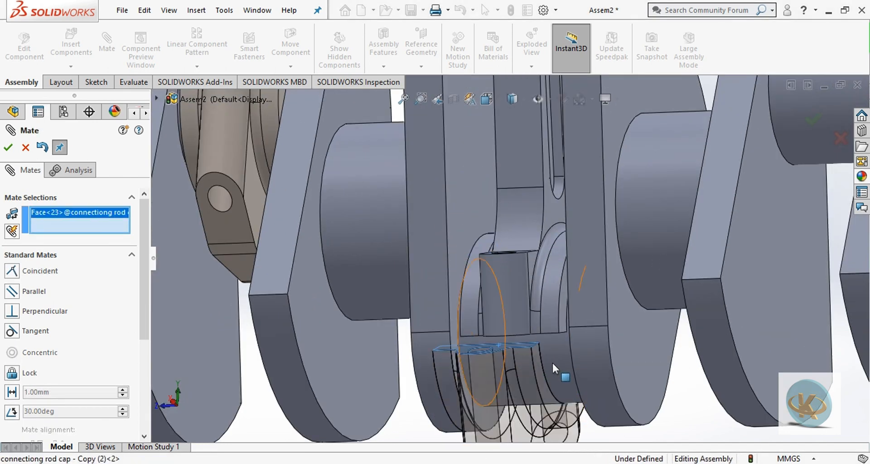
middle_drag(552, 362, 531, 325)
click(531, 325)
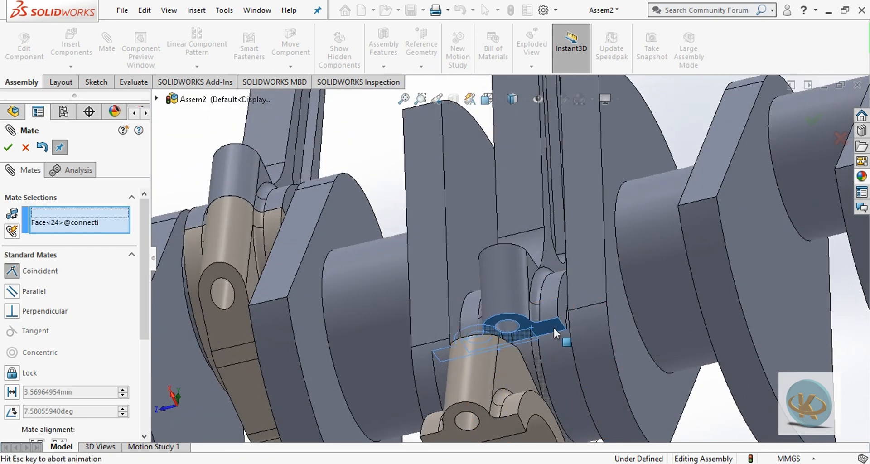
click(569, 348)
- Mate the third rod cap's bolt hole concentric with the matching bolt hole in the third connecting rod
middle_drag(501, 321, 547, 383)
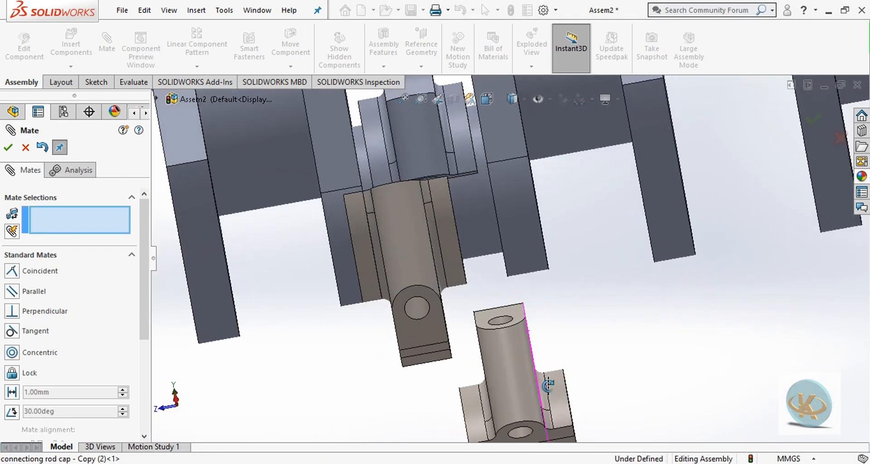
click(420, 307)
middle_drag(433, 192, 425, 164)
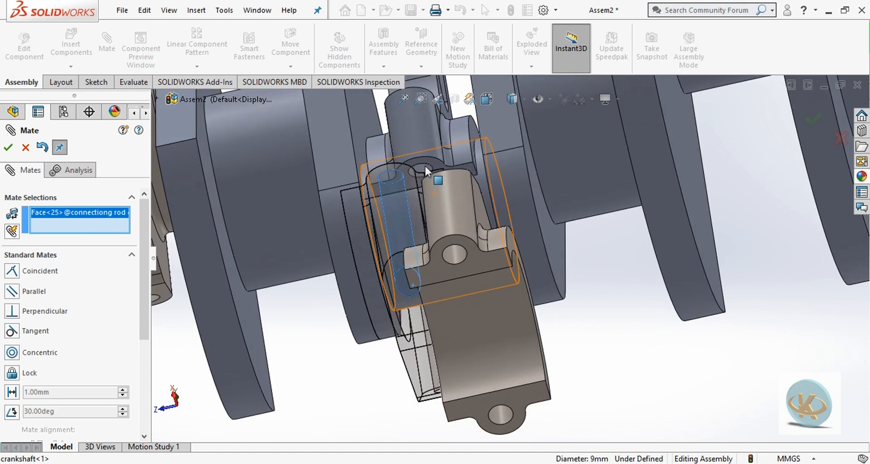
click(423, 164)
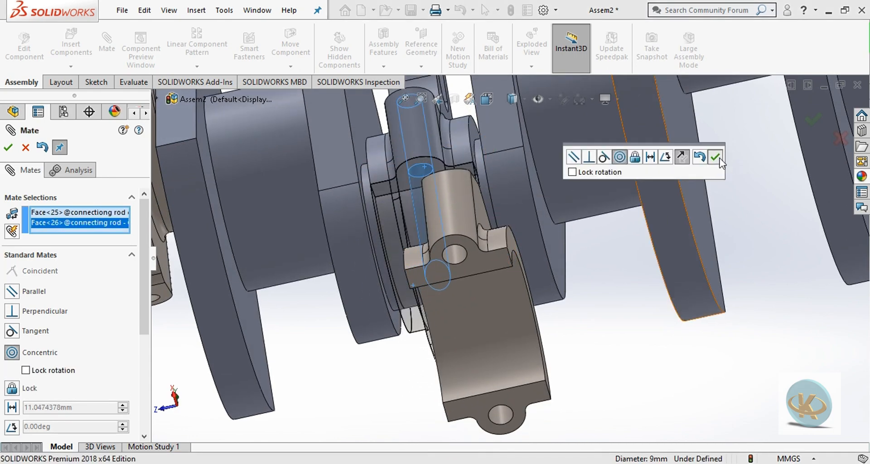
click(714, 157)
- Mate the fourth connecting rod's half-round big-end face concentric with the crankshaft's fourth crankpin
scroll(592, 260, up, 5)
click(751, 175)
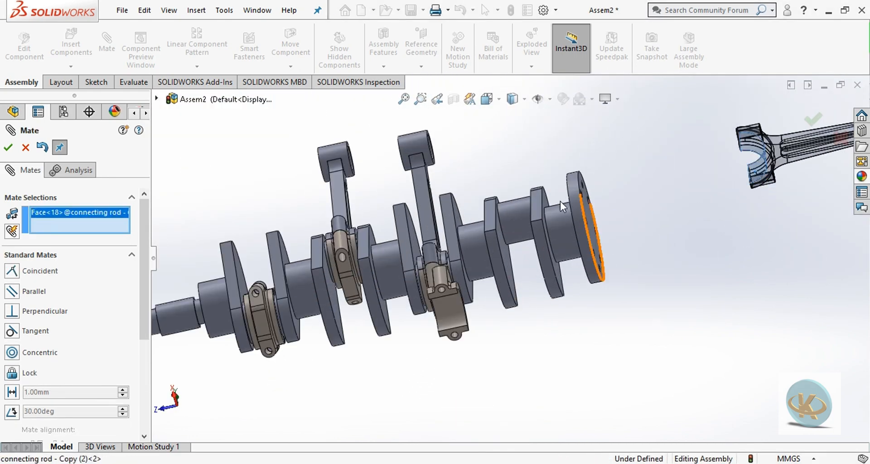
scroll(511, 209, down, 2)
click(511, 208)
click(681, 195)
- Swing the fourth connecting rod upright above the crankshaft's fourth crankpin
scroll(502, 213, down, 1)
middle_drag(494, 199, 557, 226)
drag(617, 220, 486, 234)
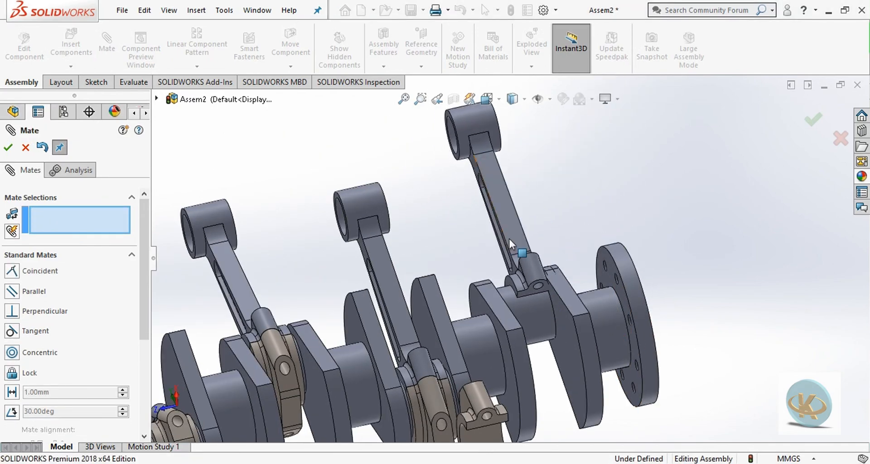
- Add a 4 mm distance mate between the fourth connecting rod's big-end side face and the adjacent crank web face
scroll(503, 288, down, 3)
click(503, 289)
scroll(485, 279, up, 3)
middle_drag(485, 279, 442, 288)
scroll(498, 280, down, 3)
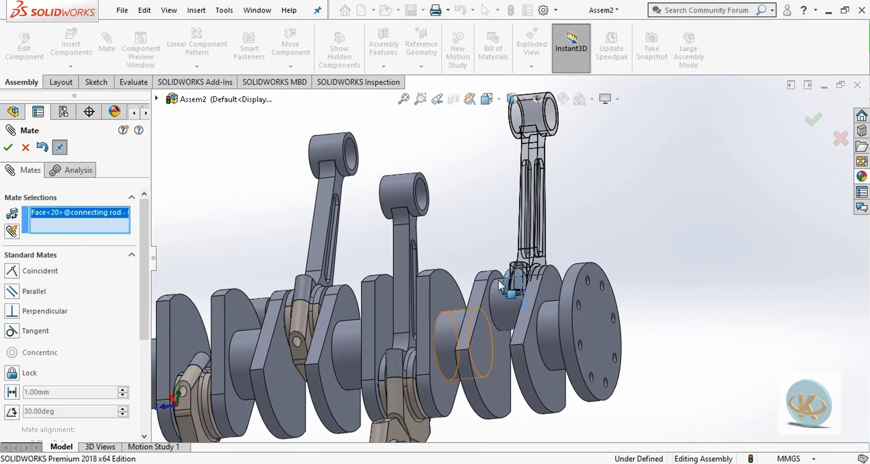
click(499, 284)
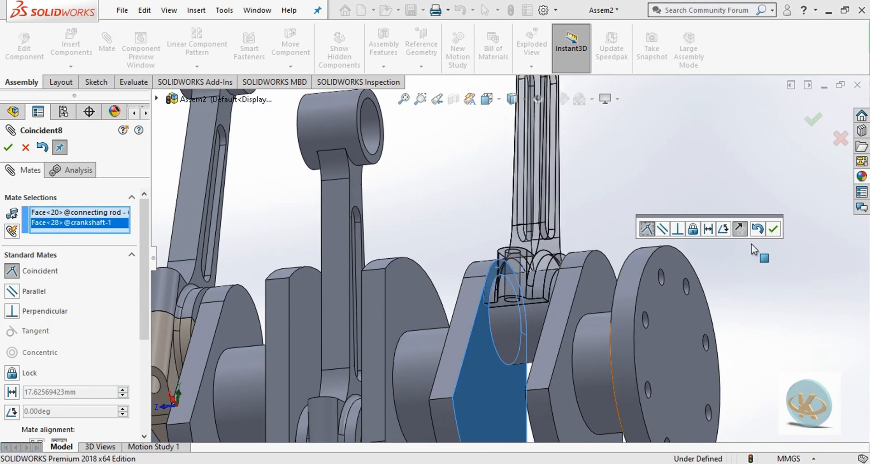
click(711, 231)
text(4)
key(Return)
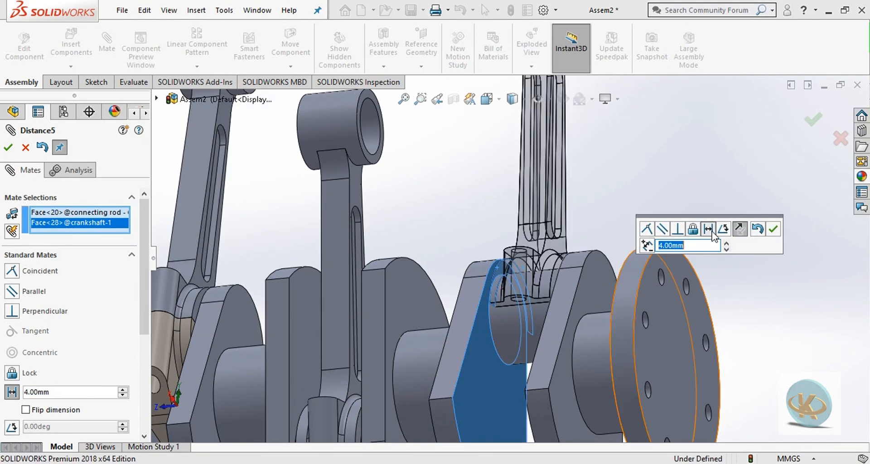
scroll(657, 333, up, 5)
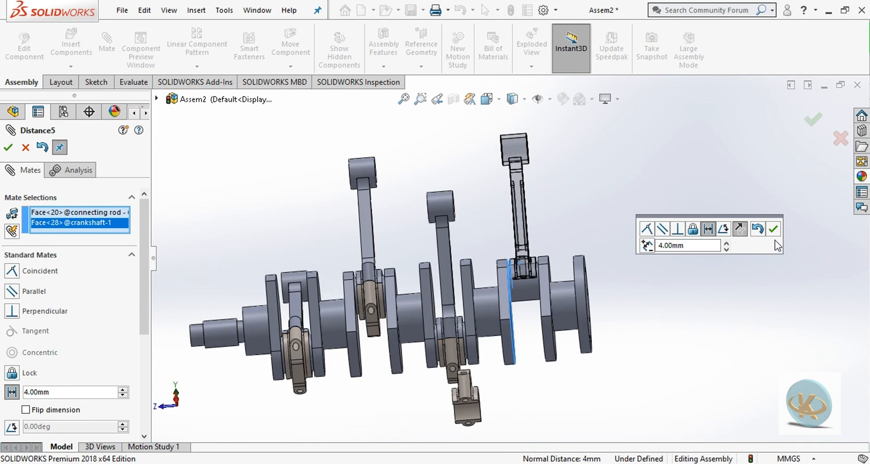
scroll(514, 382, down, 3)
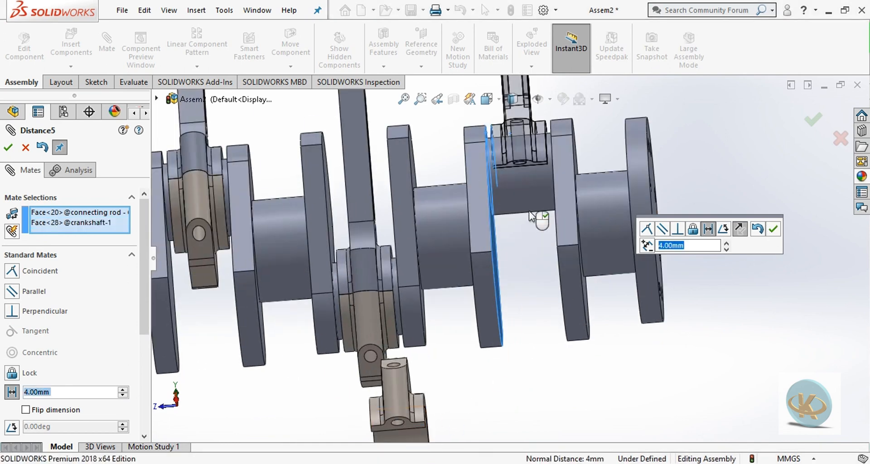
click(773, 229)
- Mate the fourth rod cap's half-round inner face concentric with the fourth crankpin
scroll(423, 431, down, 2)
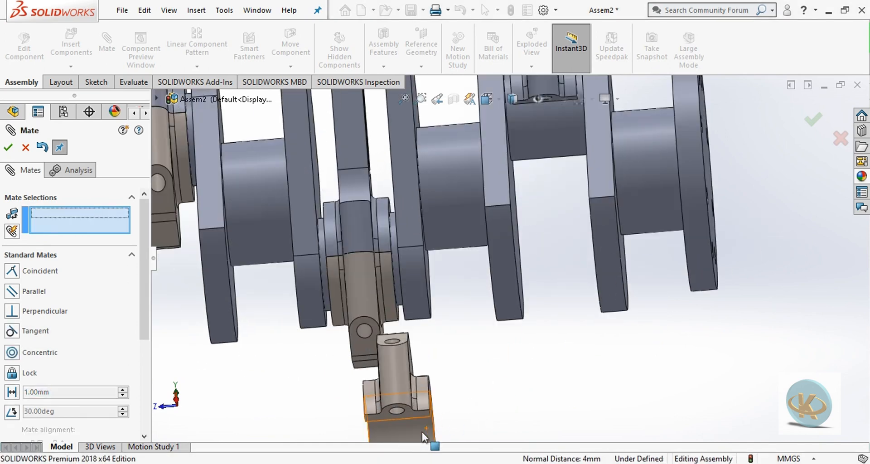
click(422, 431)
click(552, 125)
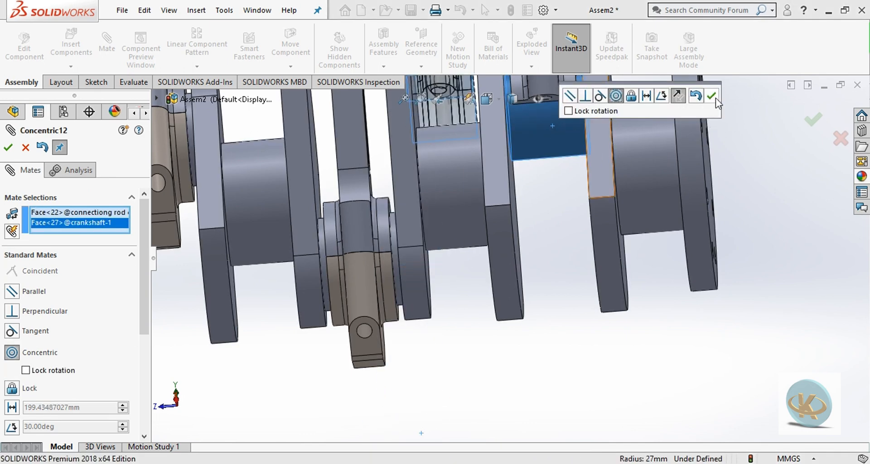
click(715, 97)
- Swing the fourth rod cap below its crankpin and mate its flat joint face coincident with the fourth connecting rod's joint face
scroll(520, 167, up, 2)
scroll(415, 226, down, 3)
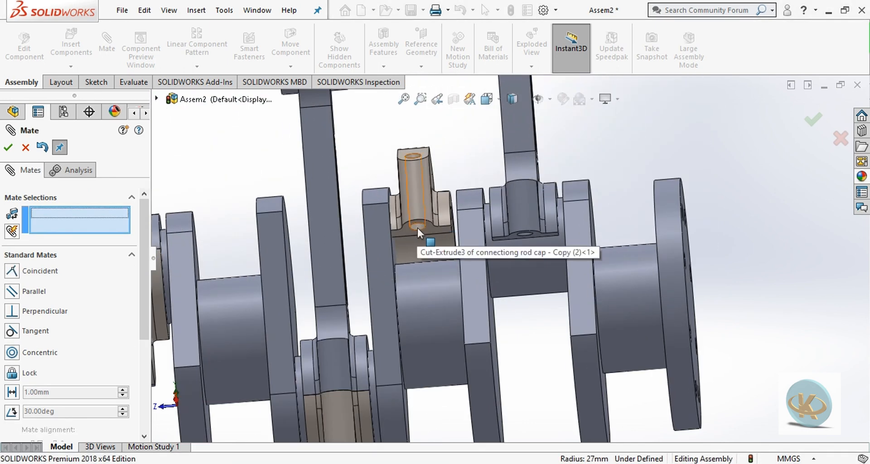
drag(407, 229, 539, 263)
scroll(537, 261, down, 4)
click(529, 265)
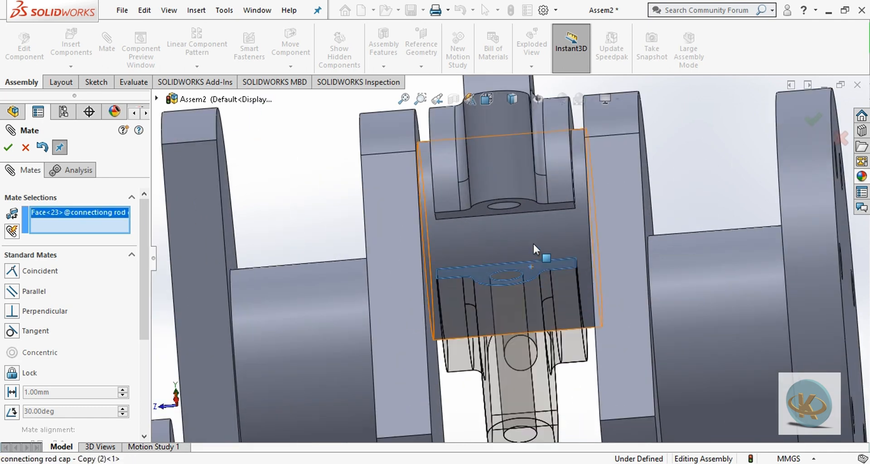
click(528, 205)
click(690, 185)
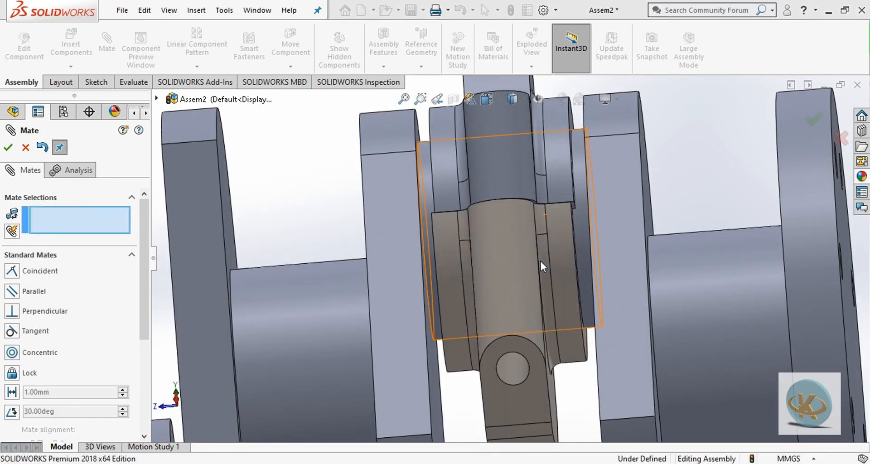
- Mate the fourth rod cap's bolt hole concentric with the matching connecting rod bolt hole, and finish mating
click(563, 372)
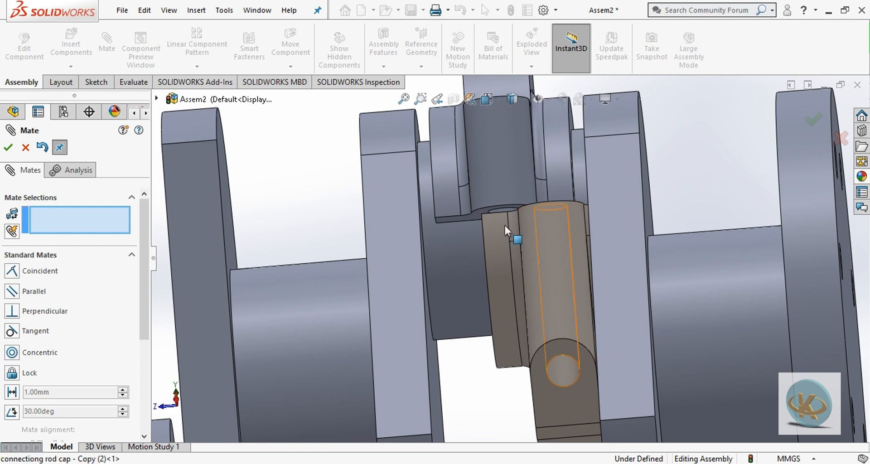
middle_drag(502, 209, 503, 169)
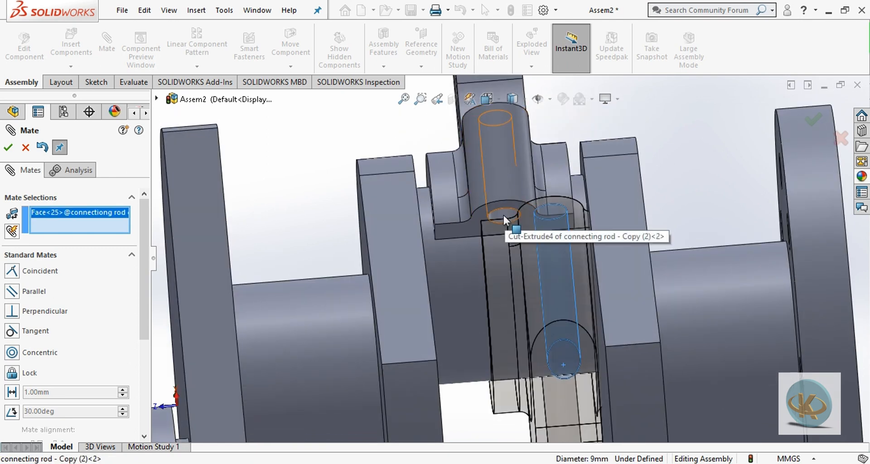
click(519, 229)
click(753, 355)
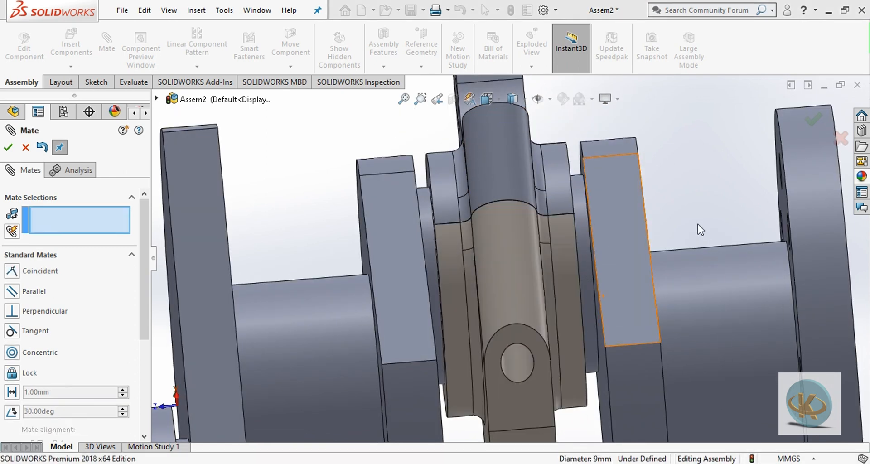
key(f)
key(ctrl+7)
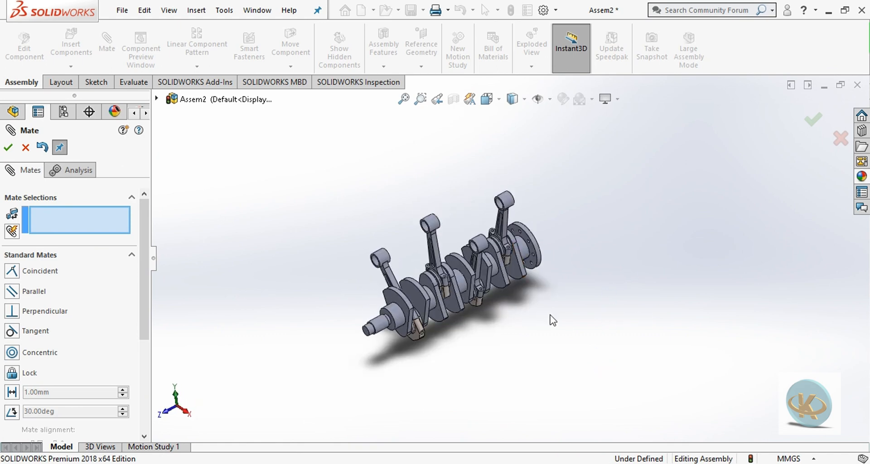
click(27, 147)
- Insert piston, piston - Copy, piston - Copy (2) and the three matching piston pin parts, placing them above the crankshaft
click(71, 41)
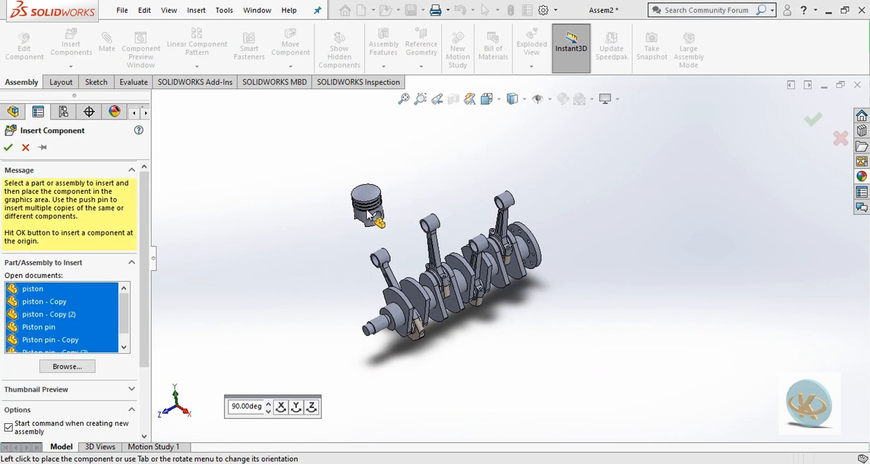
click(353, 223)
click(414, 187)
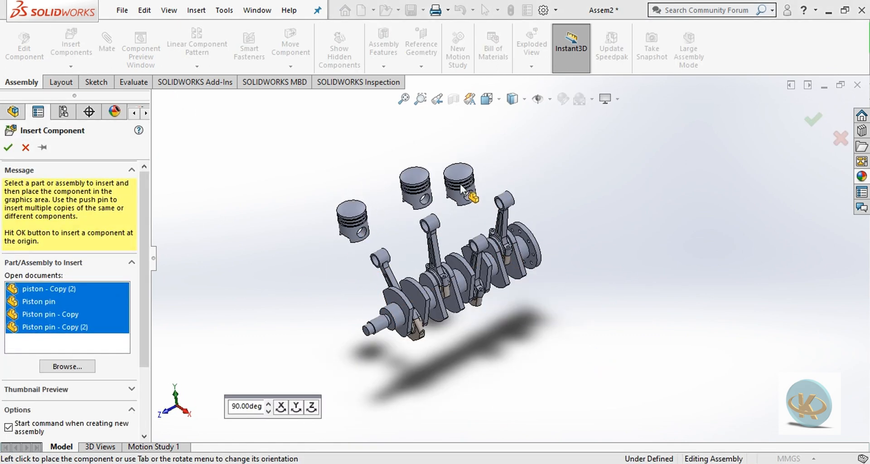
click(454, 186)
click(335, 186)
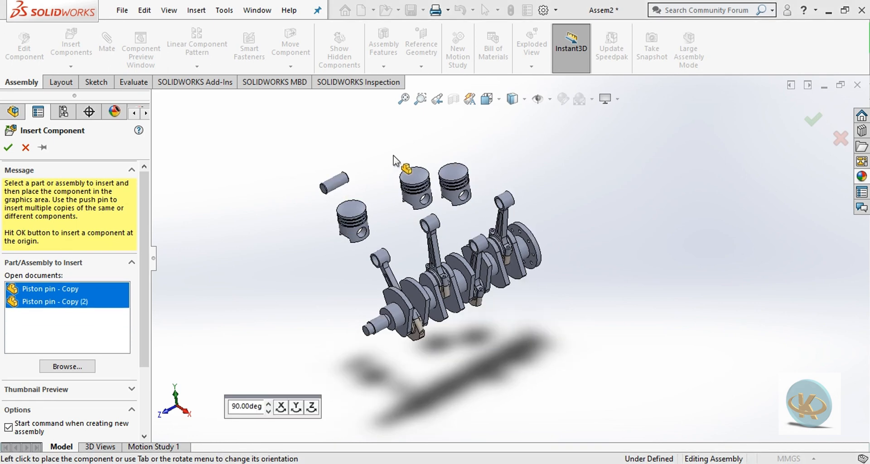
click(397, 166)
click(446, 171)
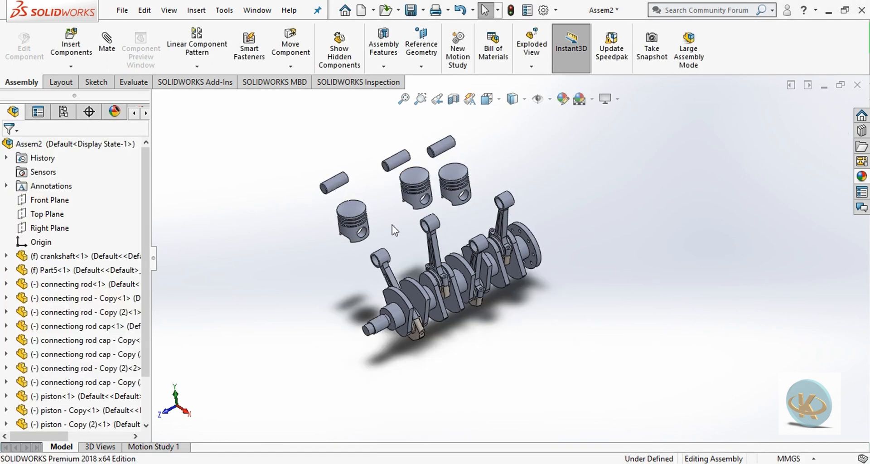
- Insert a second piston - Copy and a second Piston pin from the 4 cylinder engin folder, placing them above the crankshaft's flange end
scroll(392, 224, down, 5)
scroll(395, 241, up, 5)
click(71, 45)
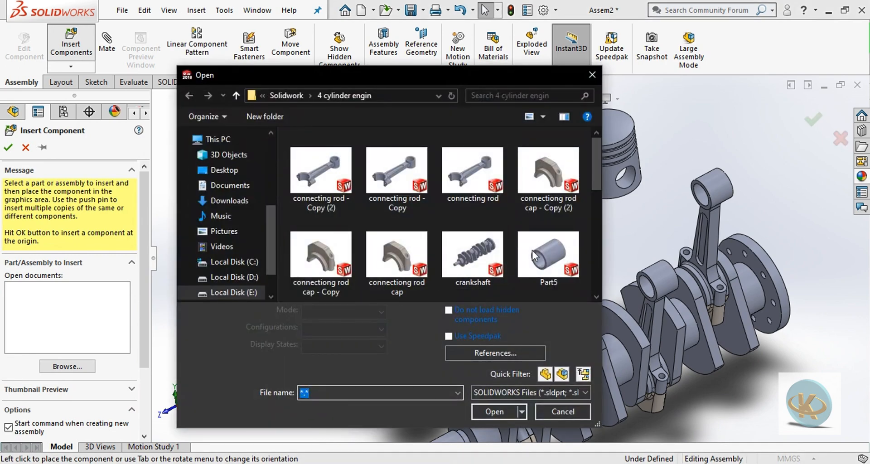
click(320, 165)
scroll(453, 206, up, 3)
scroll(453, 205, down, 1)
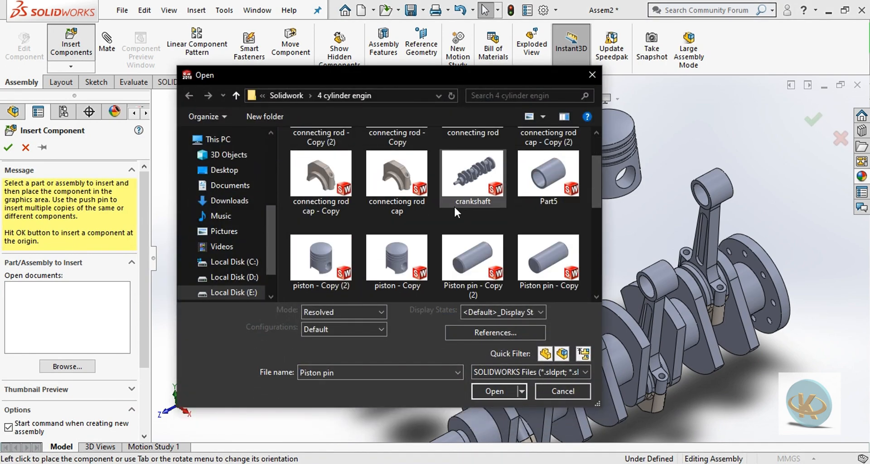
ctrl+click(397, 258)
click(504, 410)
scroll(739, 127, up, 4)
click(681, 124)
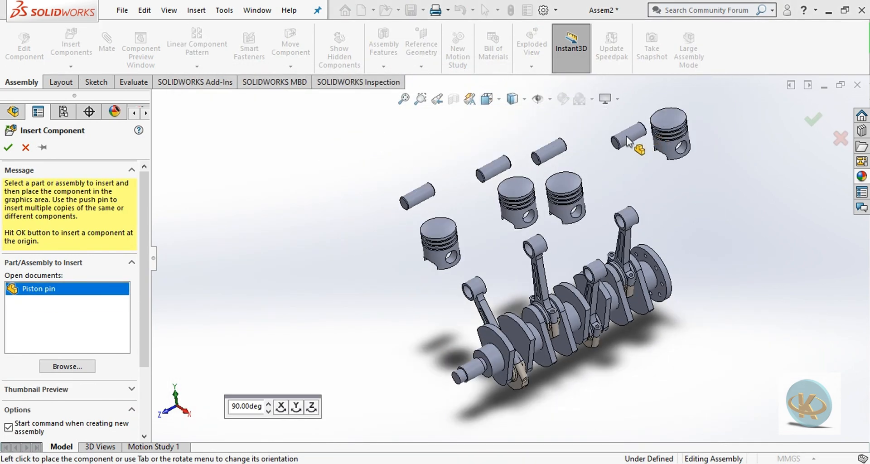
click(626, 137)
scroll(525, 154, down, 4)
scroll(384, 261, up, 3)
click(74, 48)
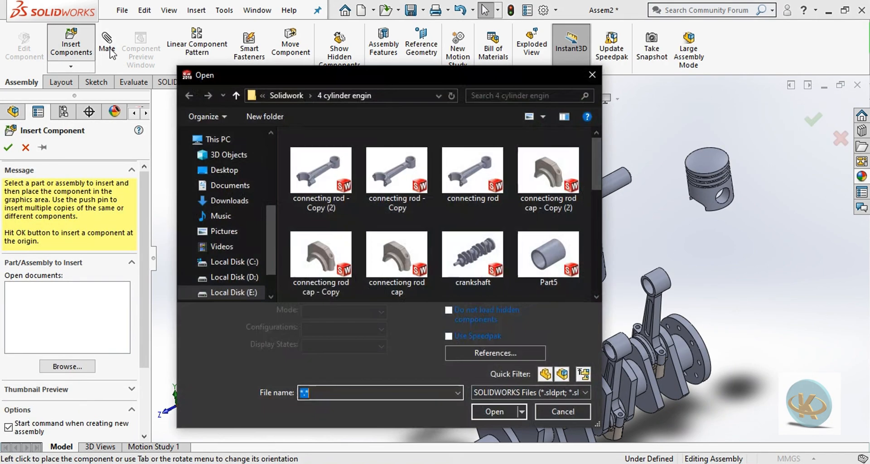
click(591, 75)
click(26, 147)
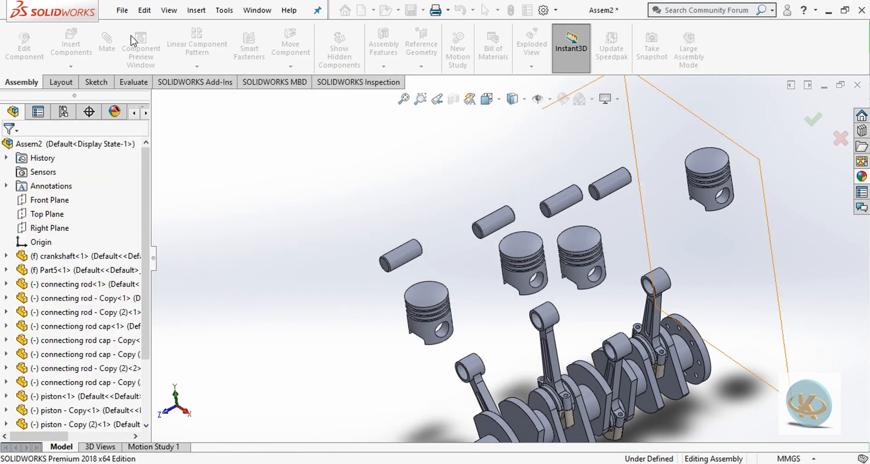
- Mate the first piston pin's cylindrical face concentric with the pin bore of the first piston
click(107, 43)
scroll(471, 344, up, 5)
click(346, 142)
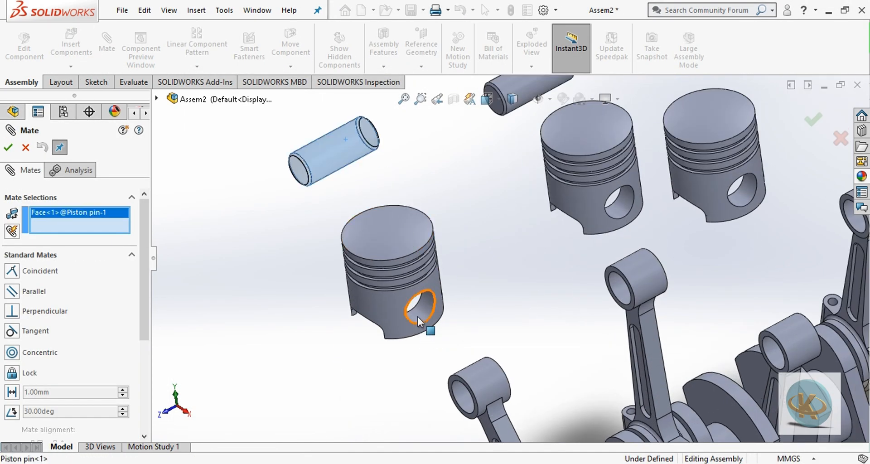
click(417, 313)
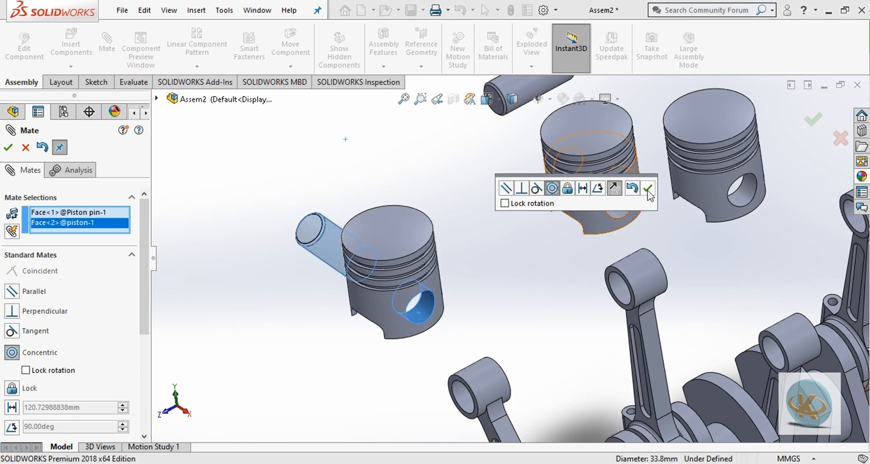
click(648, 191)
- Mate the second and third piston pins concentric with the pin bores of the second and third pistons
scroll(574, 122, up, 4)
click(520, 177)
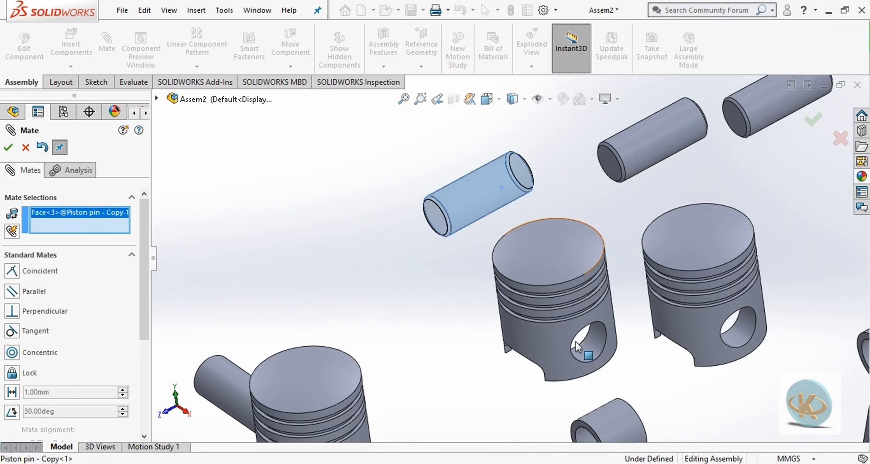
click(659, 223)
click(663, 143)
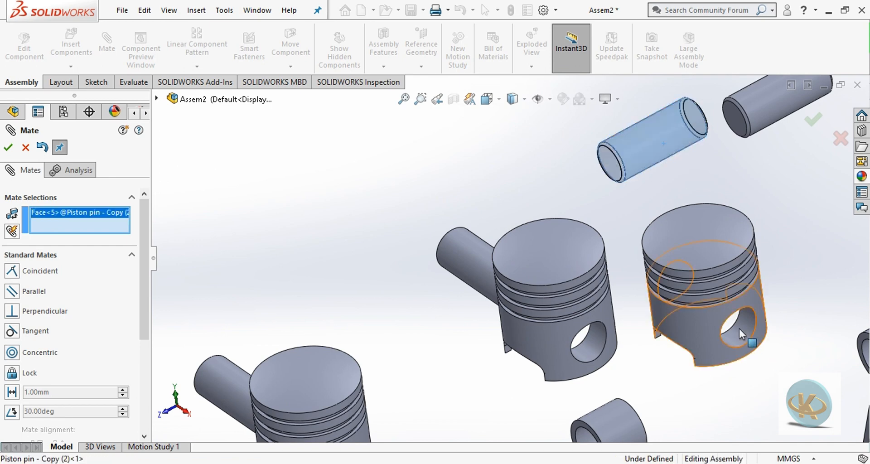
key(Escape)
scroll(681, 237, down, 4)
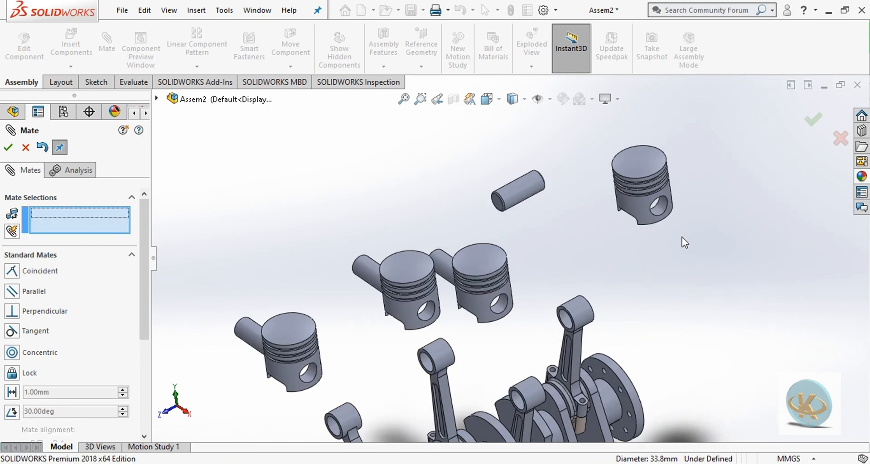
- Mate the fourth piston pin's cylindrical face concentric with the pin bore of the fourth piston
scroll(681, 237, up, 3)
click(453, 177)
click(664, 203)
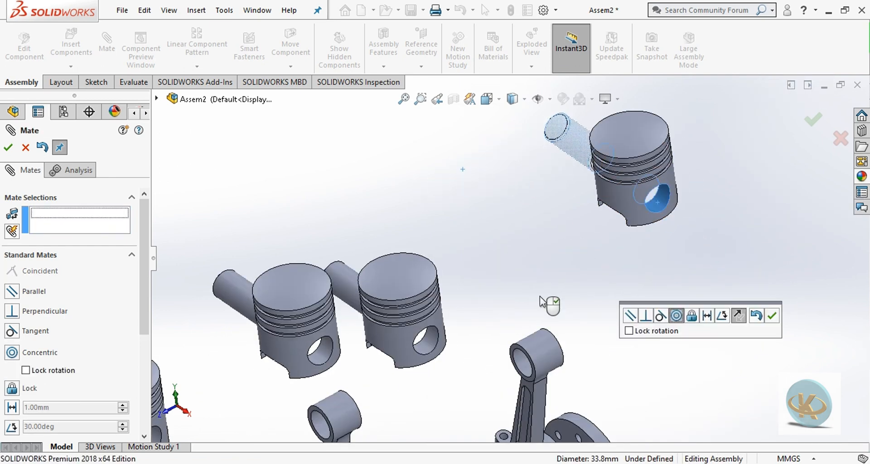
click(771, 311)
- Mate the Right Plane of piston<1> coincident with the Front Plane of Piston pin<1> to centre the pin
scroll(390, 287, down, 4)
scroll(474, 273, up, 3)
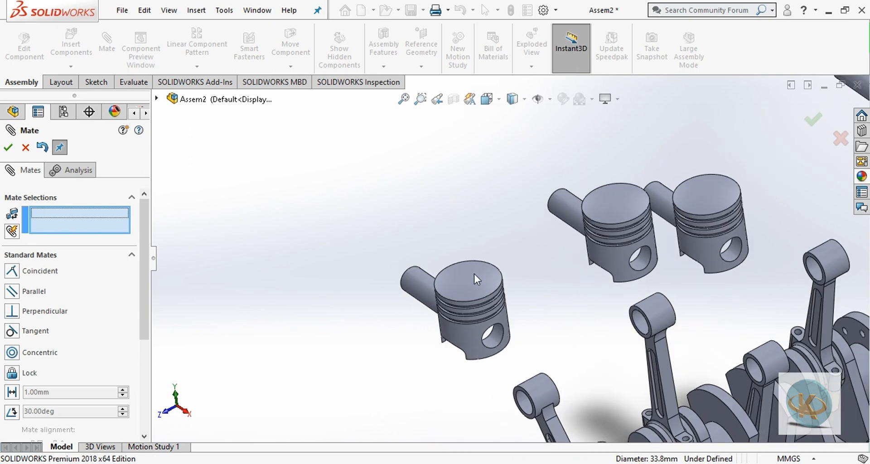
click(157, 98)
scroll(254, 317, down, 1)
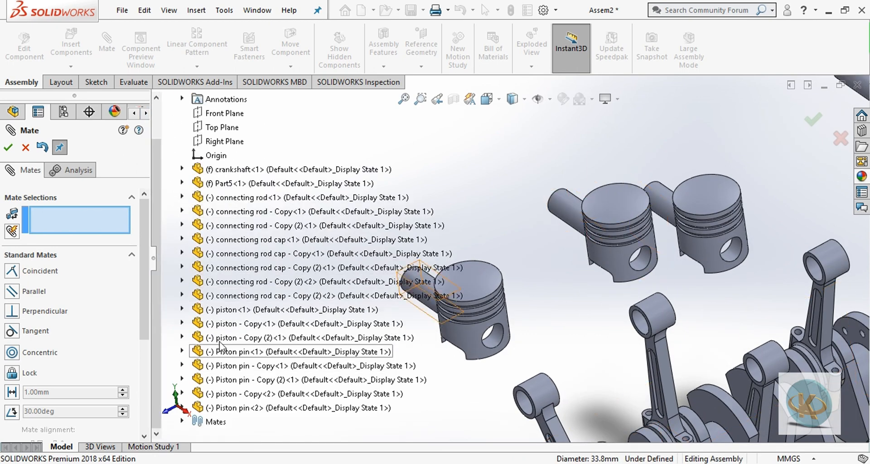
click(182, 310)
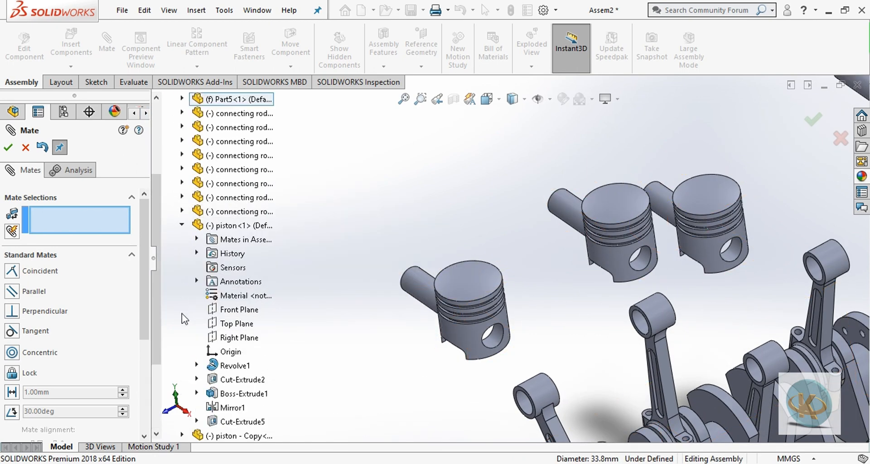
click(231, 338)
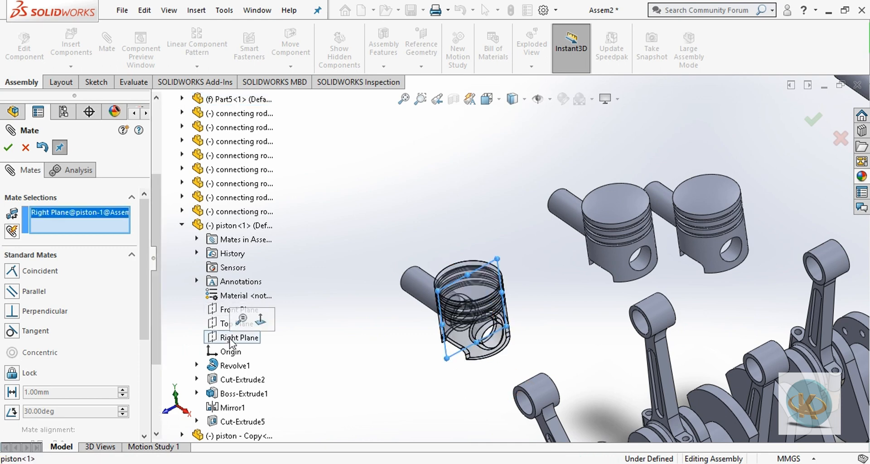
click(181, 225)
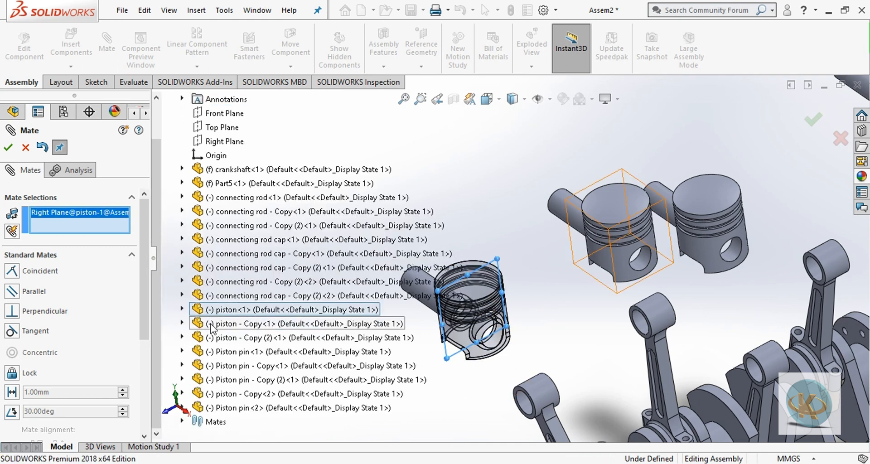
click(181, 351)
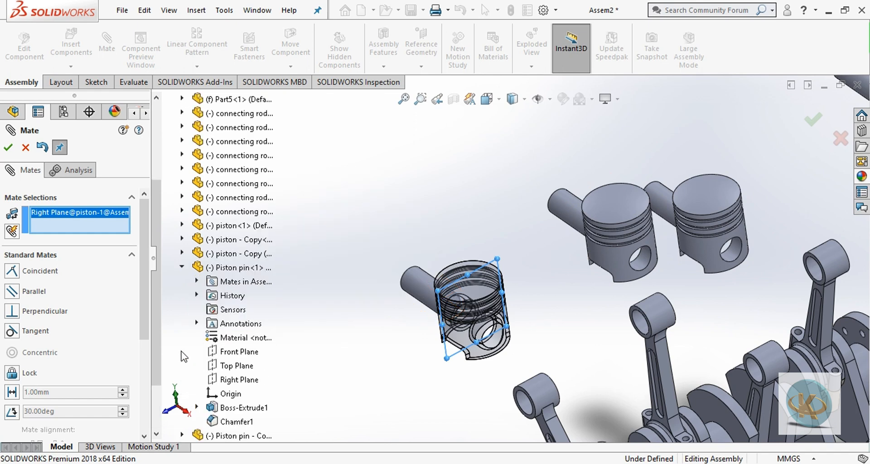
click(231, 352)
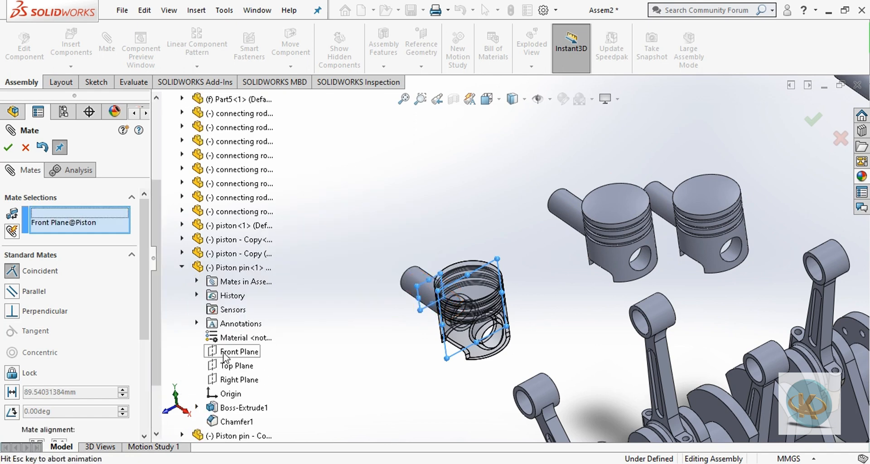
click(225, 358)
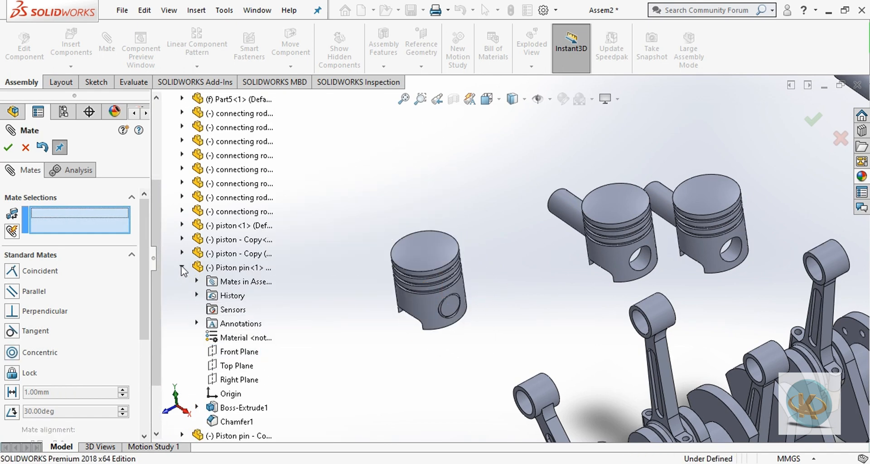
click(182, 267)
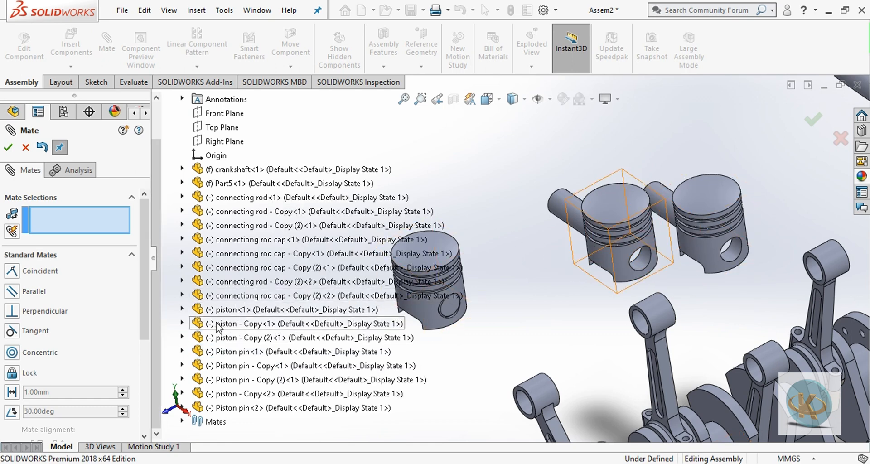
- Mate the Right Plane of piston - Copy<1> coincident with the Front Plane of Piston pin - Copy<1>
click(183, 323)
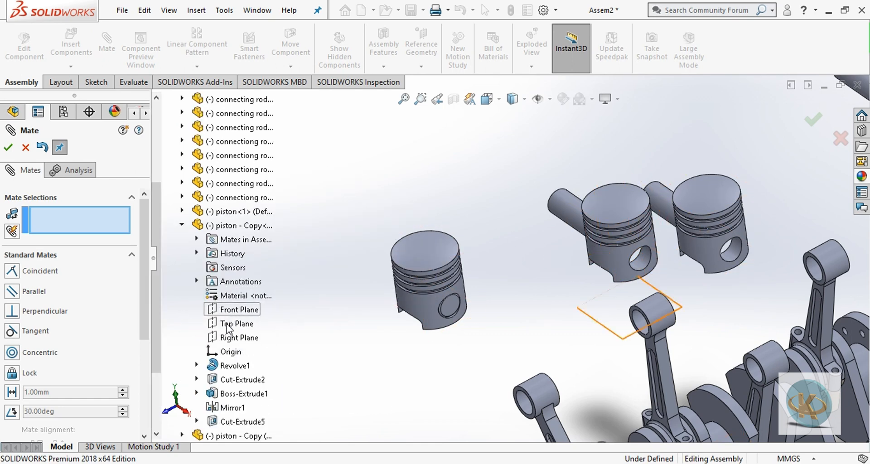
click(225, 339)
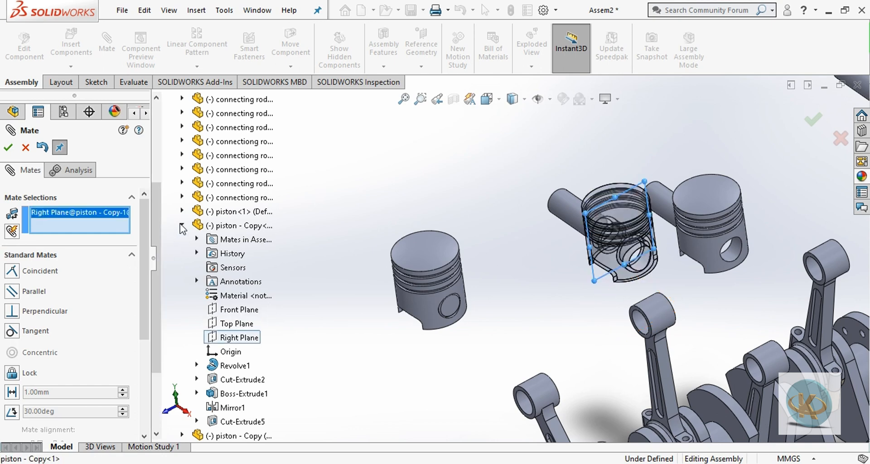
click(182, 227)
click(185, 369)
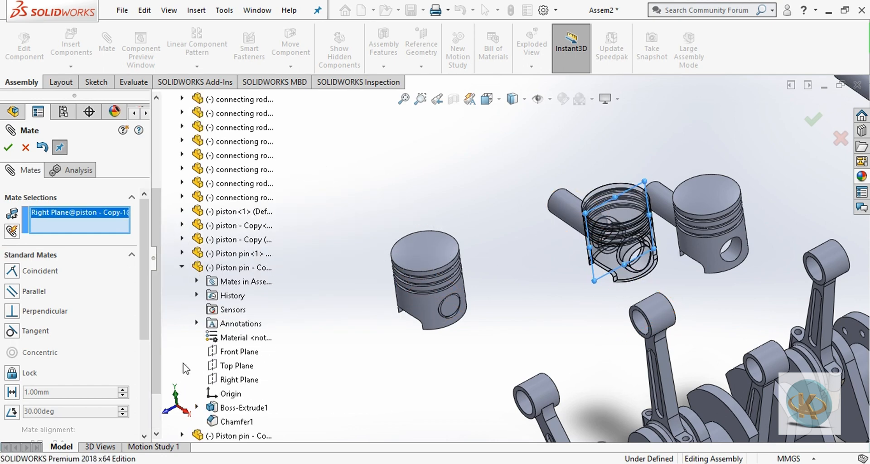
click(236, 351)
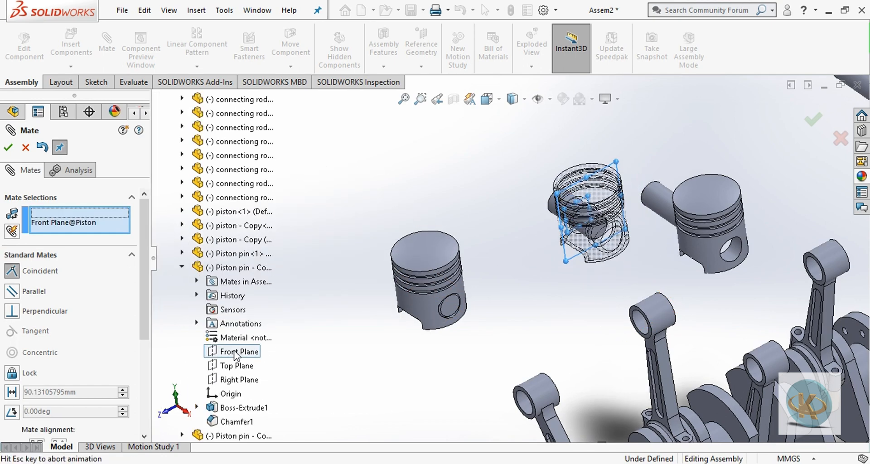
click(181, 267)
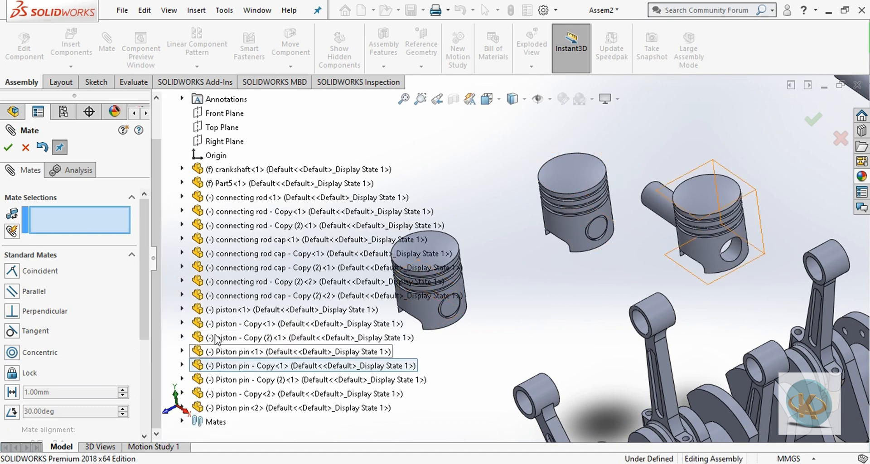
- Mate the Right Plane of piston - Copy (2)<1> coincident with the Front Plane of Piston pin - Copy (2)<1>
click(183, 338)
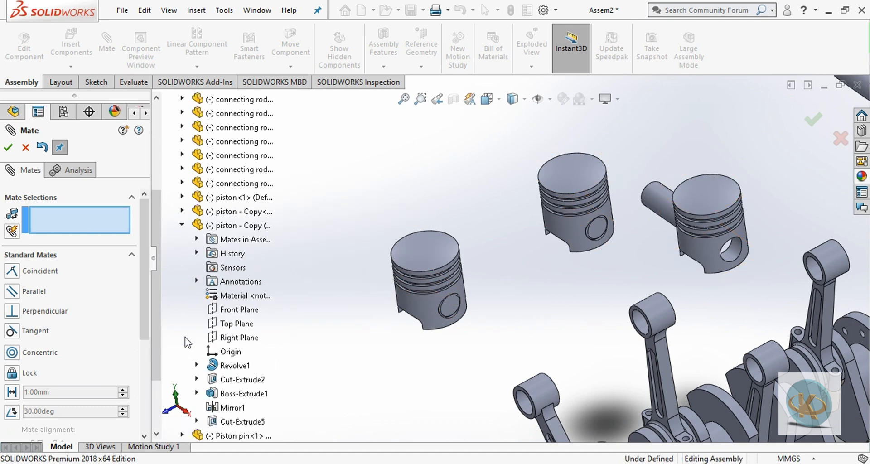
click(231, 337)
click(181, 226)
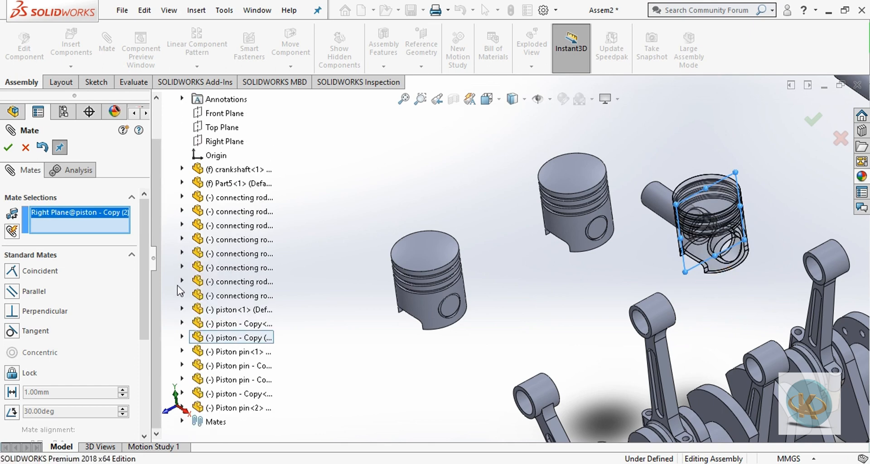
click(185, 379)
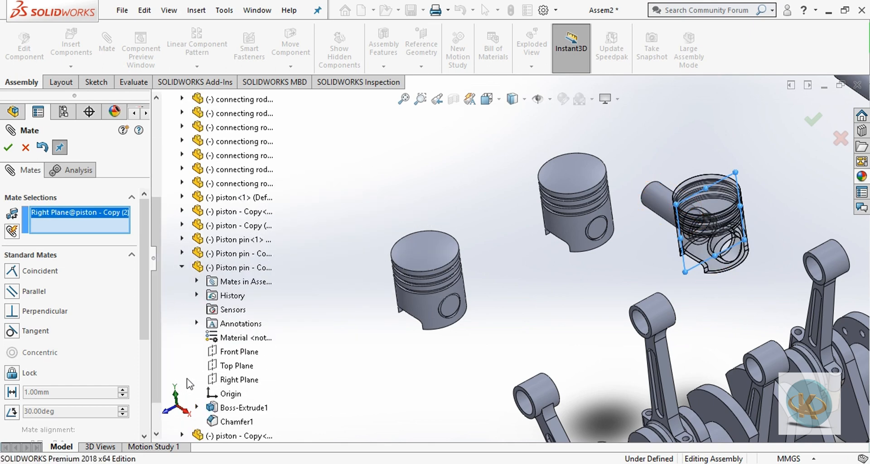
click(230, 353)
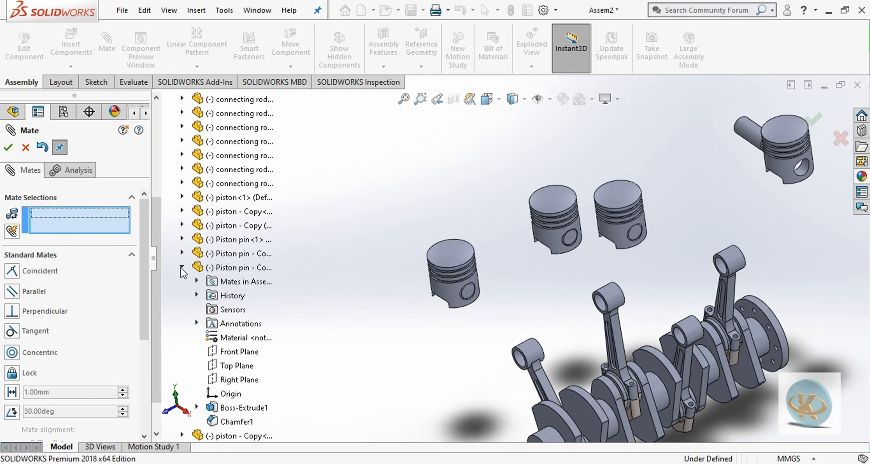
click(182, 267)
- Mate the Right Plane of piston - Copy<2> coincident with the Front Plane of Piston pin<2>
click(206, 392)
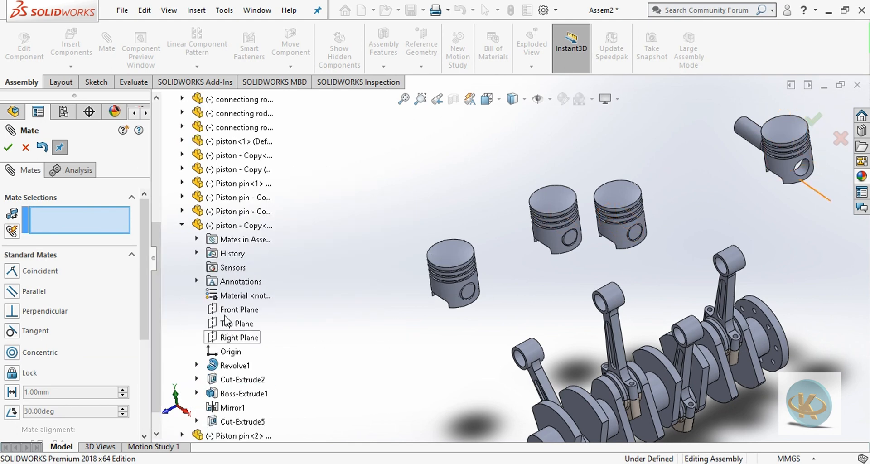
click(227, 339)
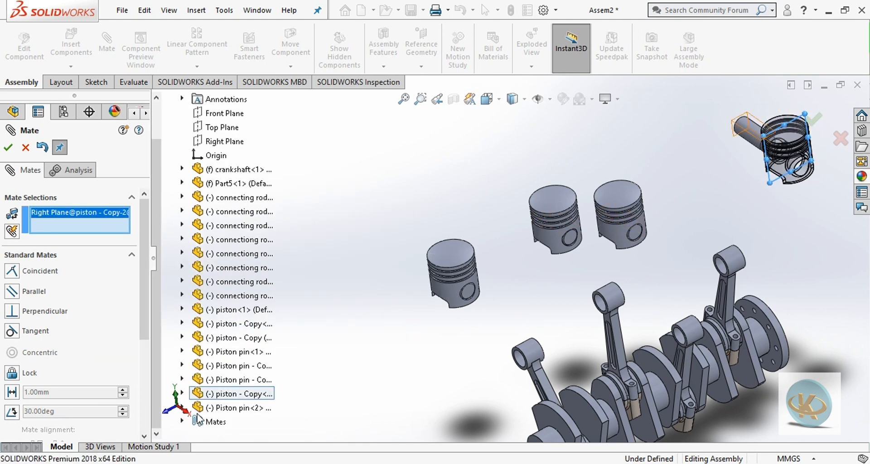
click(182, 408)
click(220, 351)
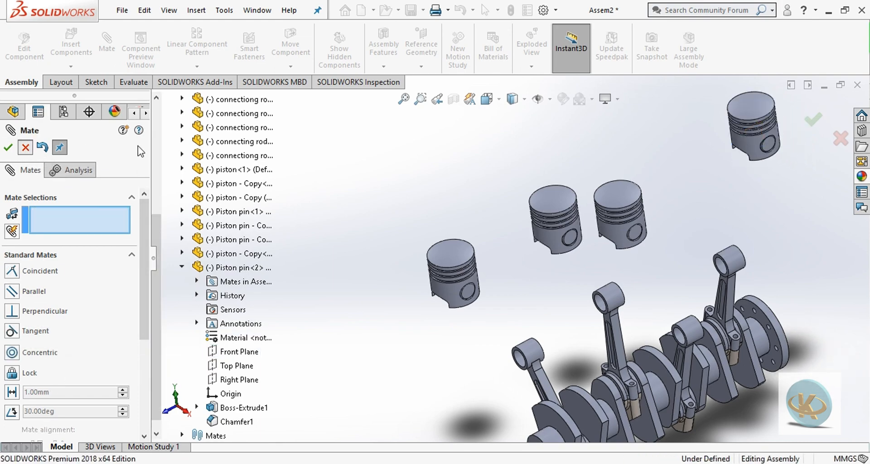
- Mate the cylindrical face of Piston pin<1> concentric with the small-end bore of the connecting rod nearest the crankshaft's nose
scroll(430, 155, up, 3)
scroll(522, 278, down, 4)
middle_drag(523, 278, 571, 189)
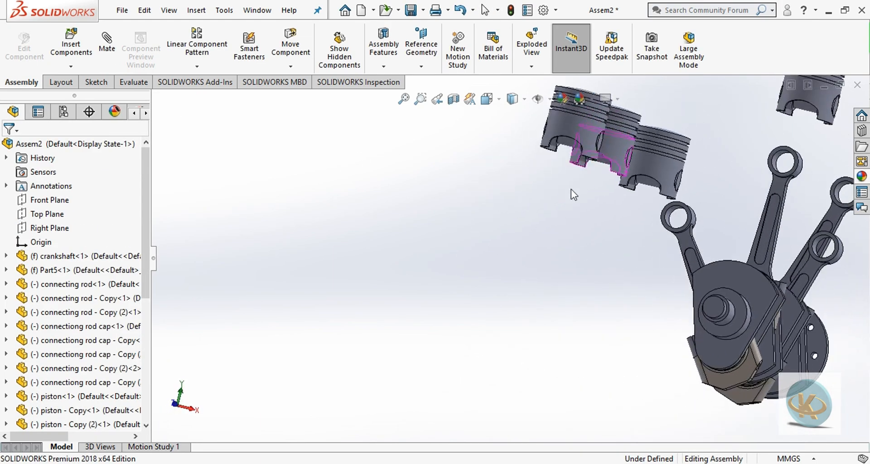
scroll(569, 143, down, 3)
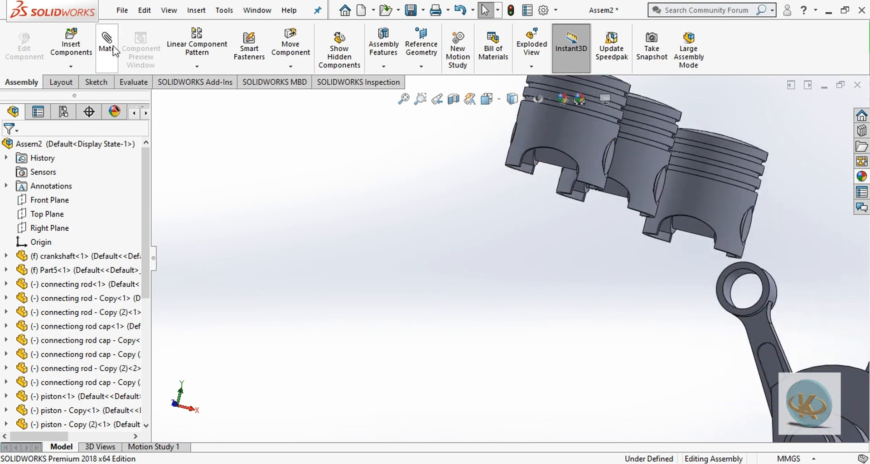
click(107, 45)
click(559, 169)
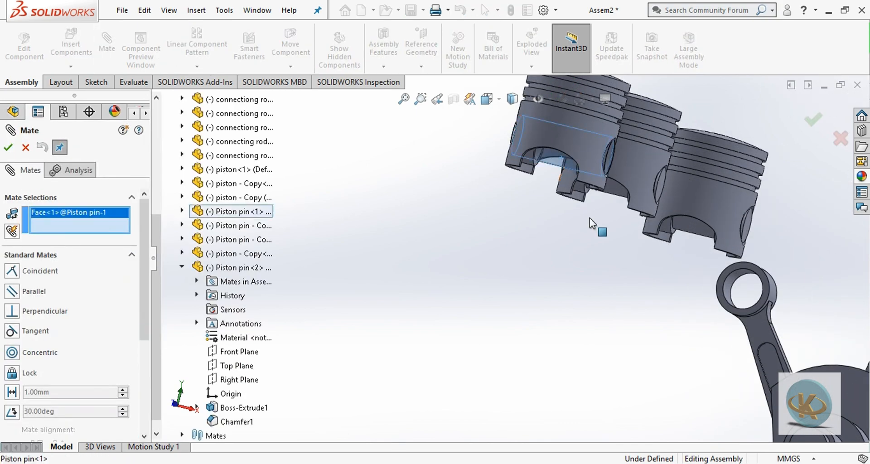
click(733, 281)
right_click(786, 258)
- Mate the cylindrical face of Piston pin - Copy<1> concentric with the small-end bore of the second connecting rod
scroll(761, 266, up, 2)
ctrl+middle_drag(753, 268, 539, 260)
click(616, 176)
scroll(459, 139, up, 2)
scroll(458, 141, down, 2)
middle_drag(333, 161, 349, 151)
click(349, 150)
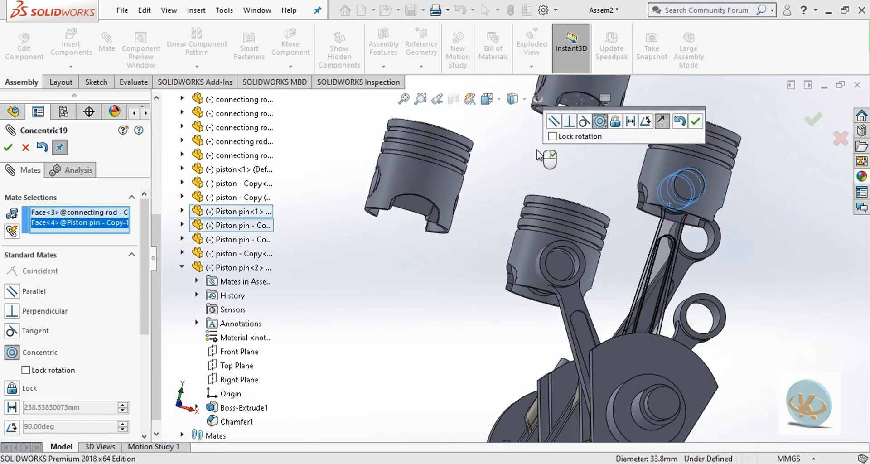
right_click(545, 157)
- Mate the cylindrical face of Piston pin - Copy (2)<1> concentric with the small-end bore of the flange-end connecting rod
middle_drag(501, 199, 491, 139)
click(413, 212)
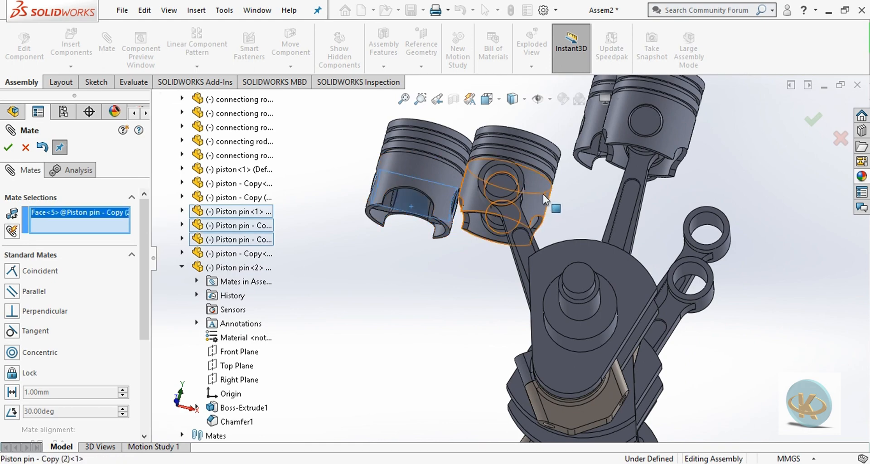
scroll(562, 195, up, 1)
click(672, 234)
right_click(707, 265)
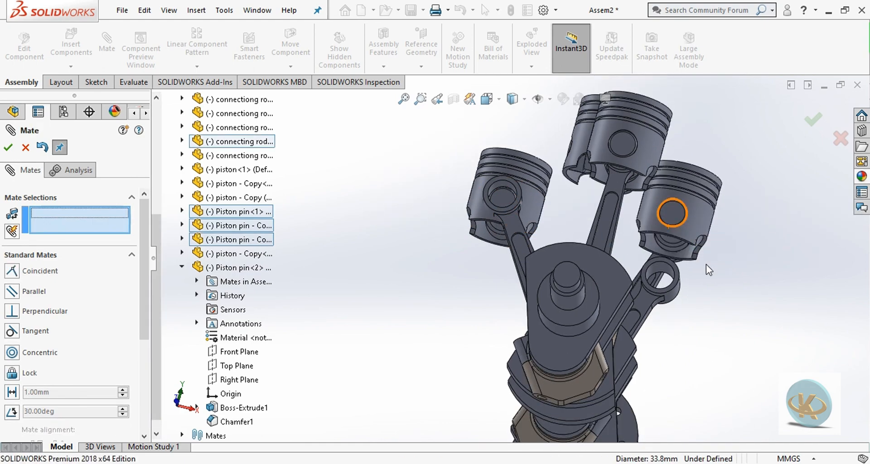
- Mate the cylindrical face of Piston pin<2> concentric with the small-end bore of the remaining connecting rod and finish mating
middle_drag(707, 266, 715, 214)
scroll(714, 214, up, 1)
middle_drag(643, 150, 652, 131)
scroll(627, 173, down, 4)
middle_drag(609, 193, 605, 170)
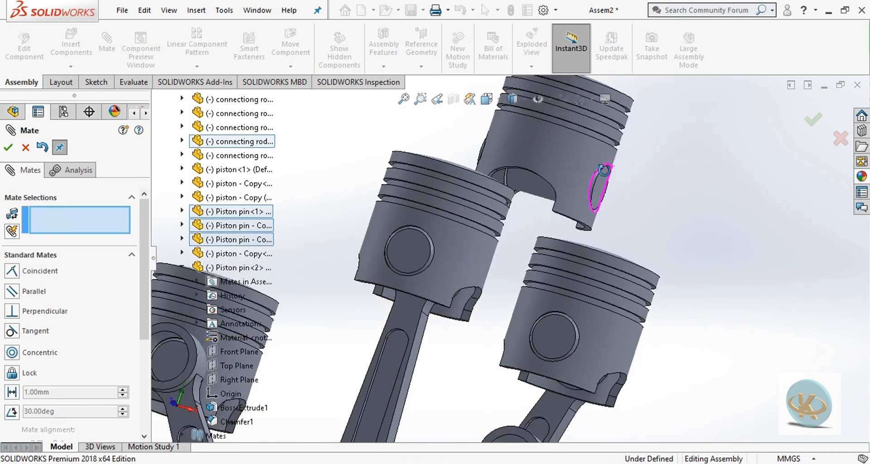
click(535, 193)
scroll(526, 203, up, 3)
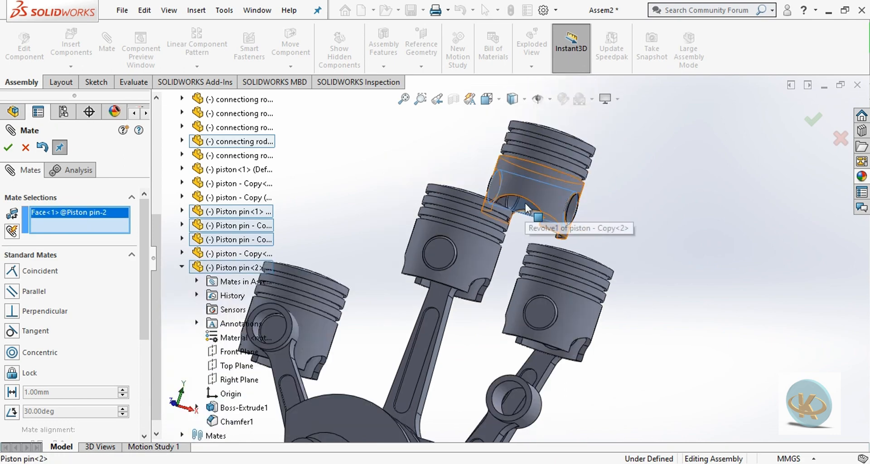
click(445, 419)
right_click(584, 354)
scroll(584, 354, up, 6)
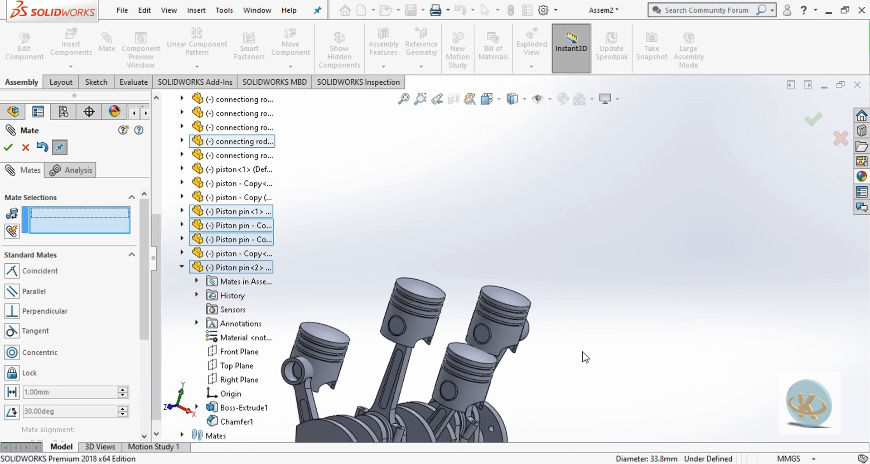
middle_drag(523, 378, 487, 295)
scroll(477, 285, down, 5)
scroll(381, 254, up, 4)
scroll(383, 245, down, 3)
click(6, 147)
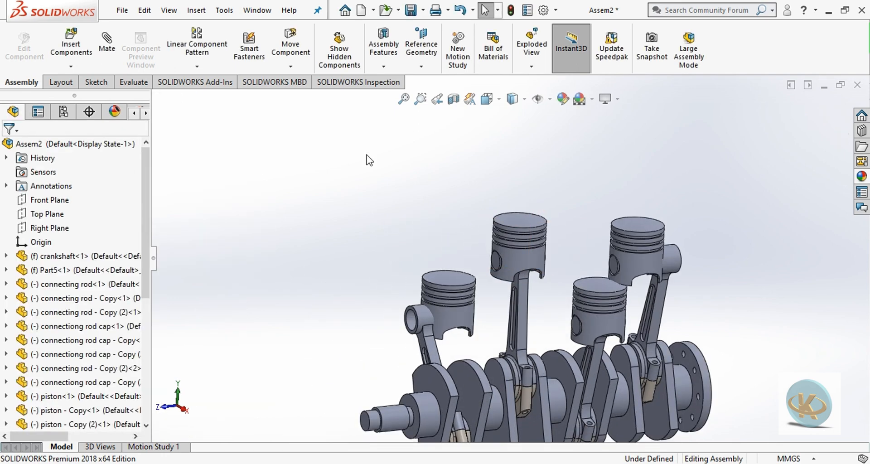
- Mate the Front Plane of Piston pin<2> coincident with the Top Plane of connecting rod - Copy (2)<1>
click(181, 267)
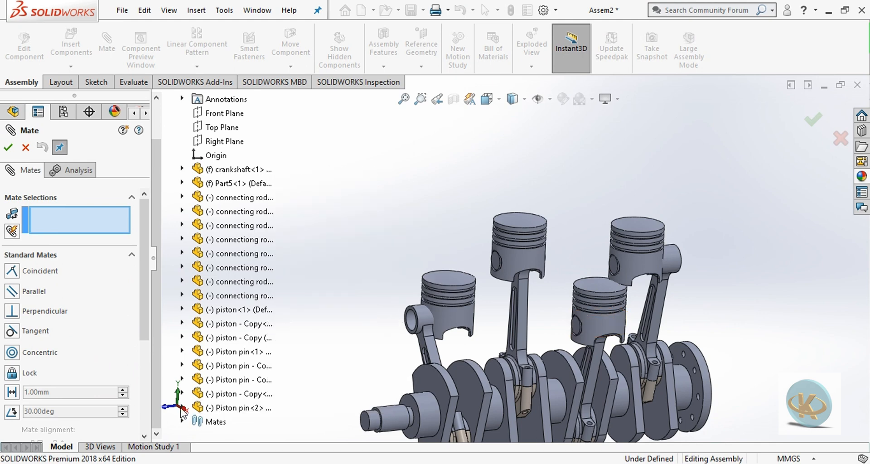
click(182, 407)
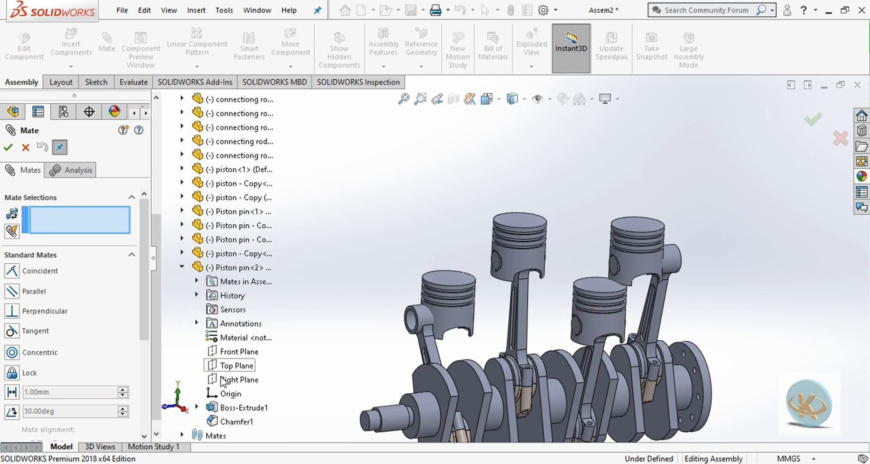
click(232, 353)
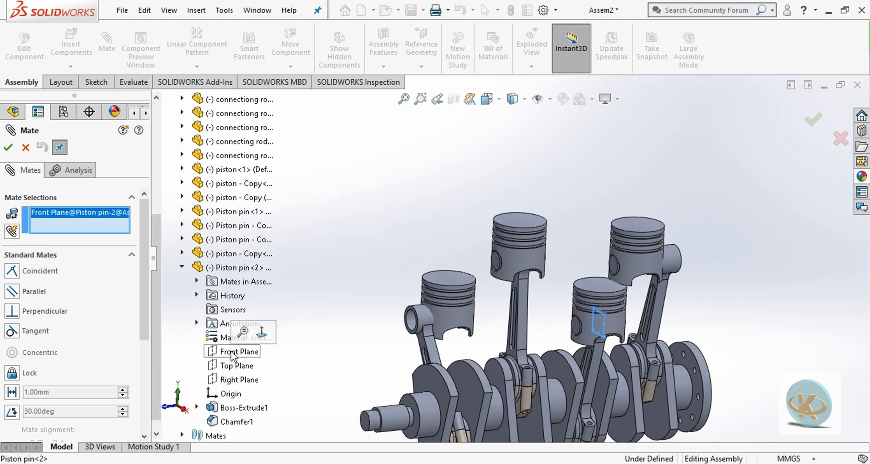
click(182, 268)
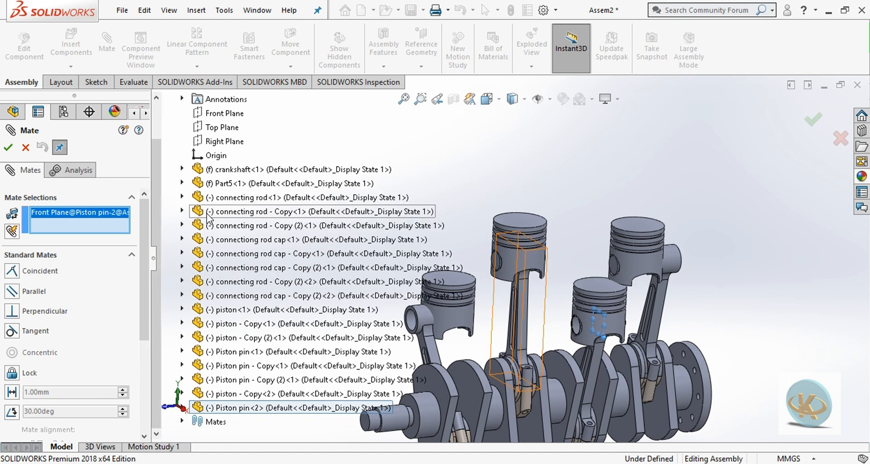
click(181, 225)
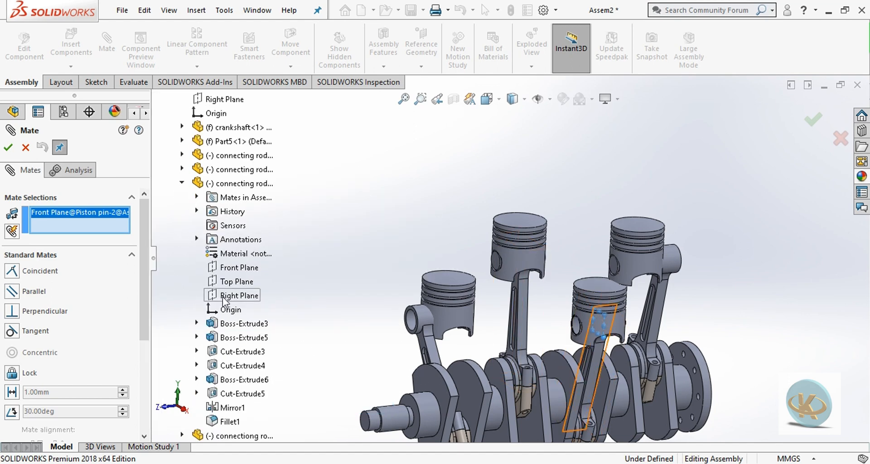
click(223, 282)
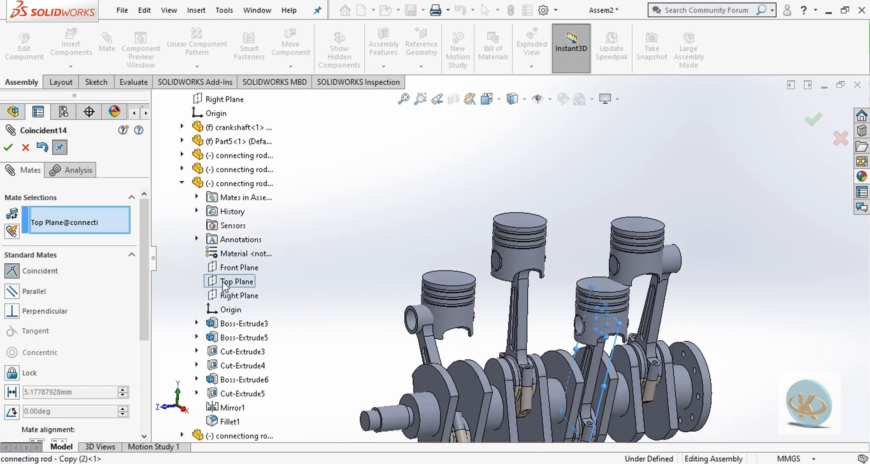
click(206, 301)
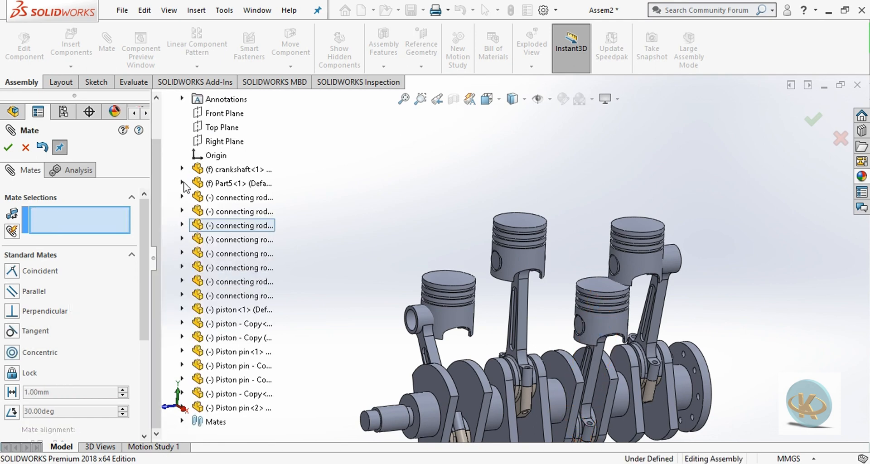
- Mate the Front Plane of Piston pin - Copy (2)<1> coincident with the Top Plane of connecting rod - Copy (2)<2>
click(181, 380)
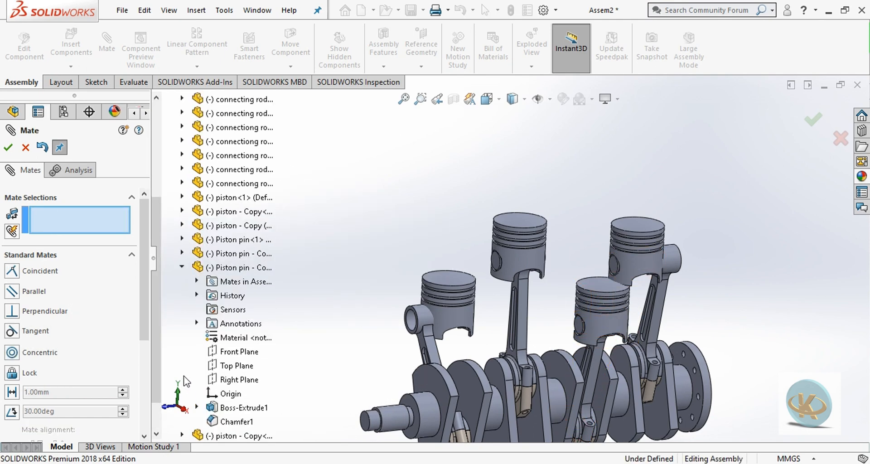
click(223, 352)
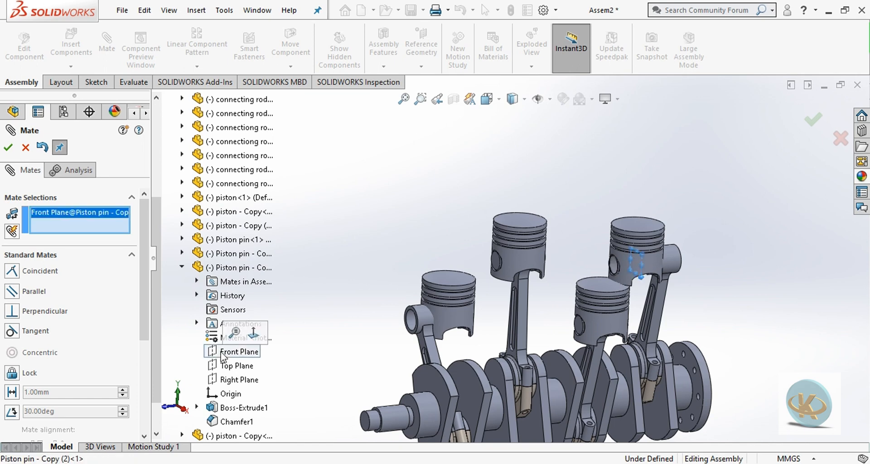
click(181, 267)
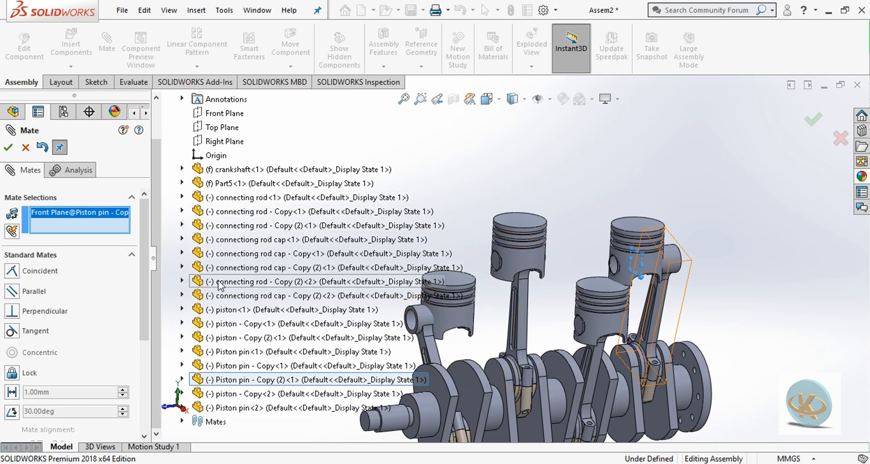
click(182, 281)
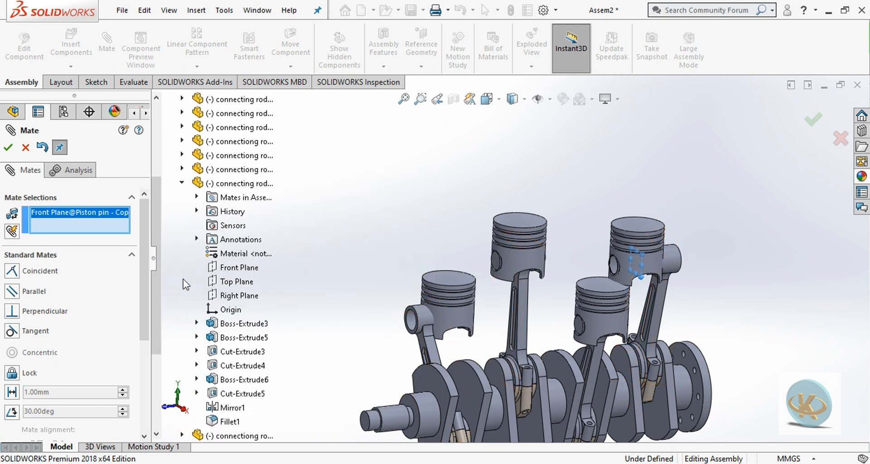
click(229, 282)
key(Return)
click(182, 183)
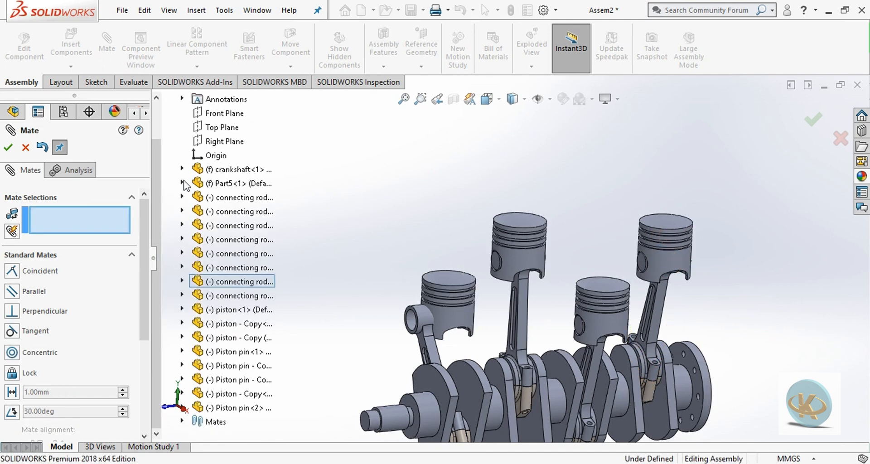
- Mate the Top Plane of connecting rod<1> coincident with the Front Plane of Piston pin<1>
click(182, 197)
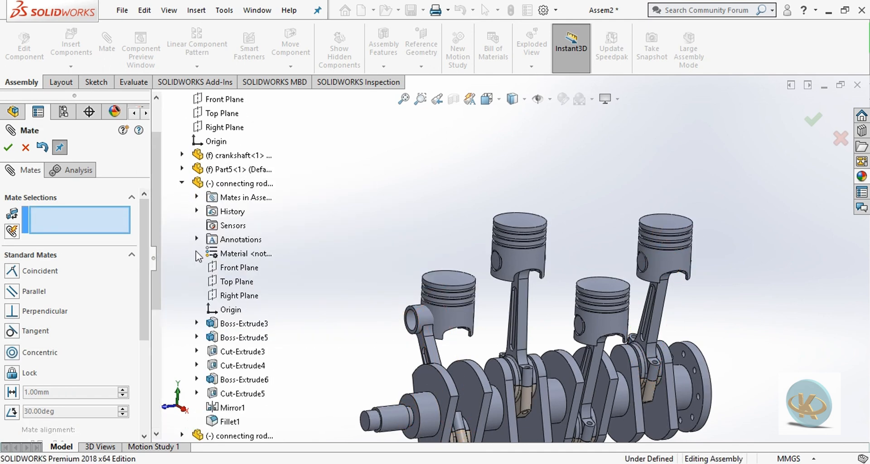
click(229, 282)
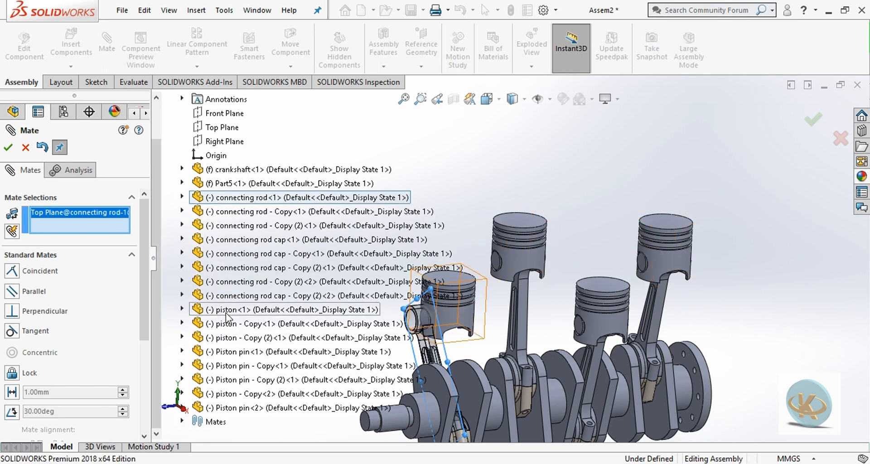
click(182, 351)
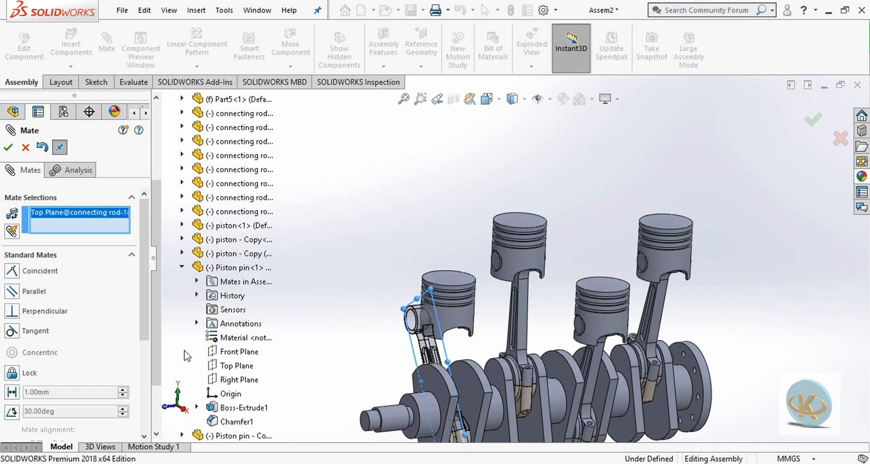
click(228, 351)
key(Return)
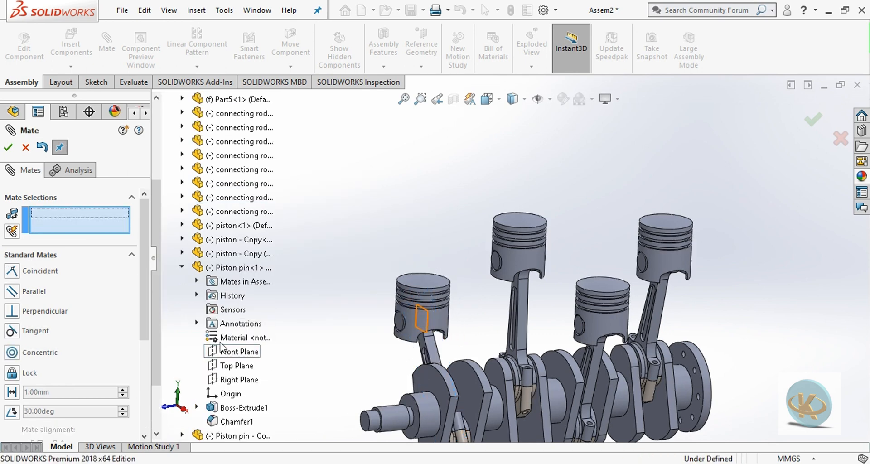
click(182, 267)
- Mate the Front Plane of Piston pin - Copy<1> coincident with the Top Plane of connecting rod - Copy<1>
click(181, 365)
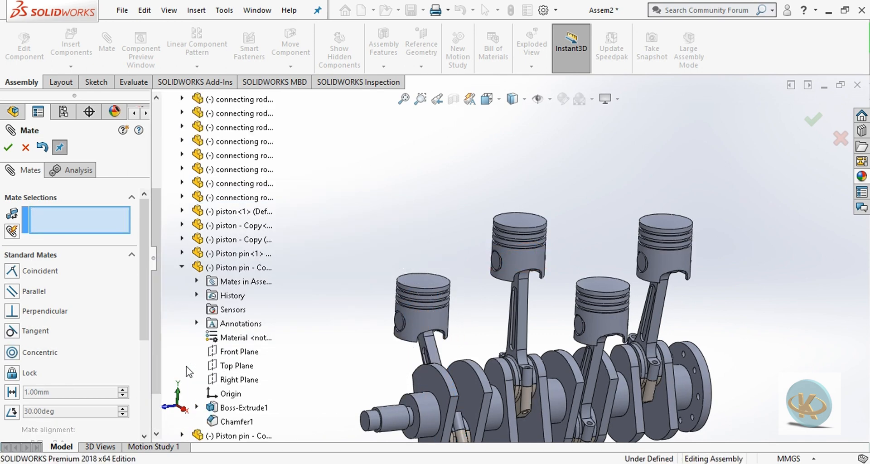
click(238, 351)
click(183, 268)
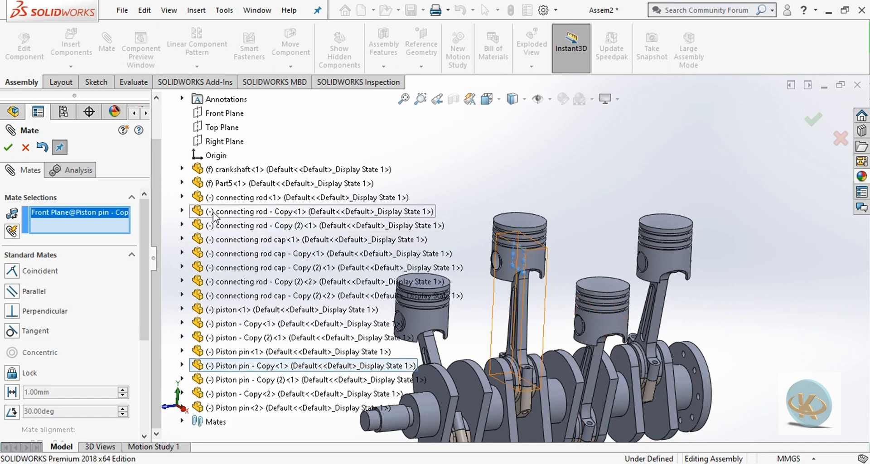
click(182, 211)
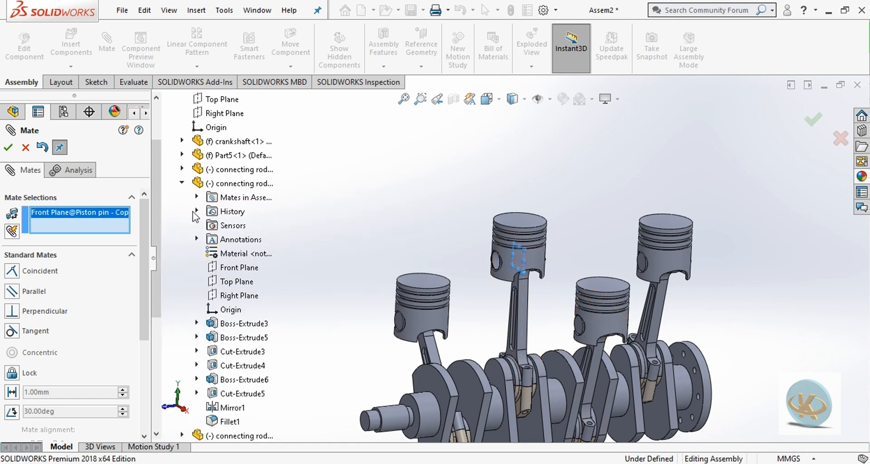
click(232, 283)
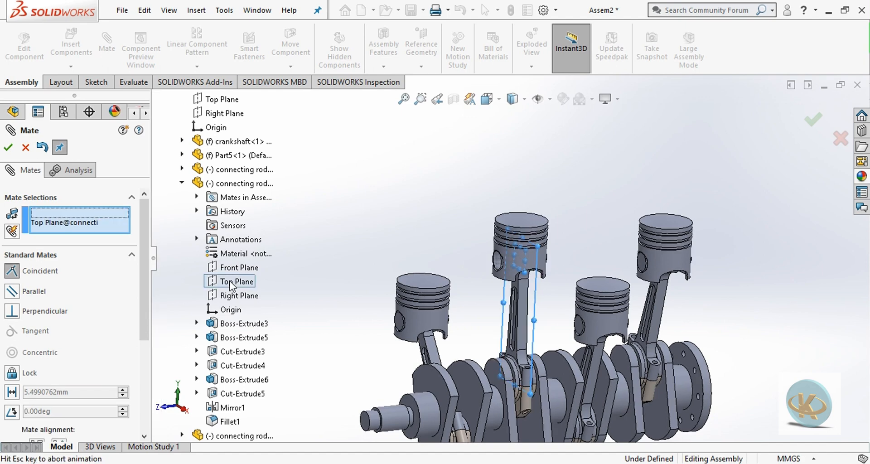
key(Return)
click(182, 183)
- Mate the Front Plane of piston - Copy<2> coincident with the Right Plane of Part5<1>
scroll(385, 255, up, 2)
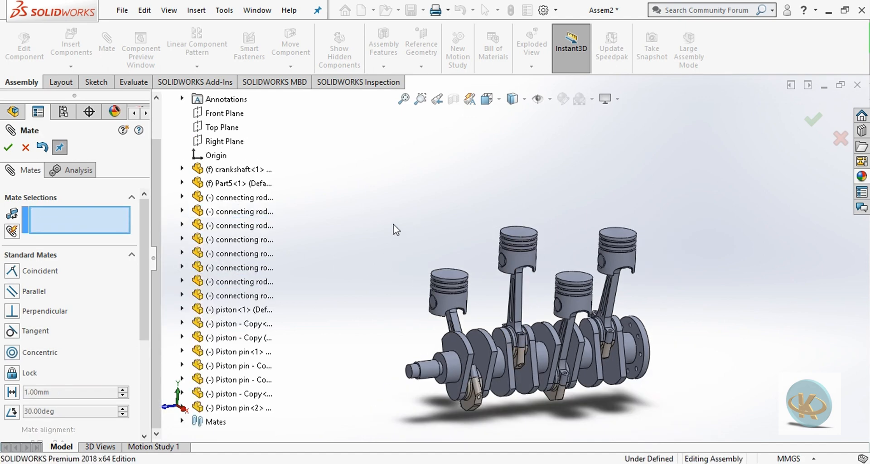
middle_drag(392, 223, 389, 249)
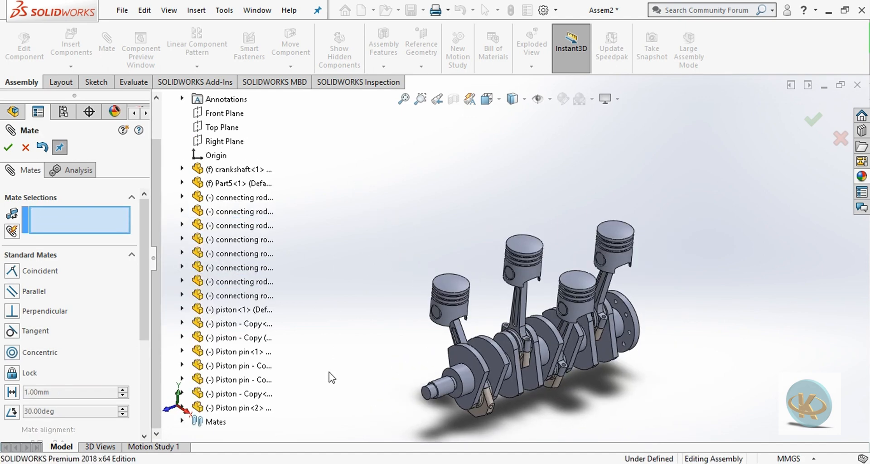
click(182, 393)
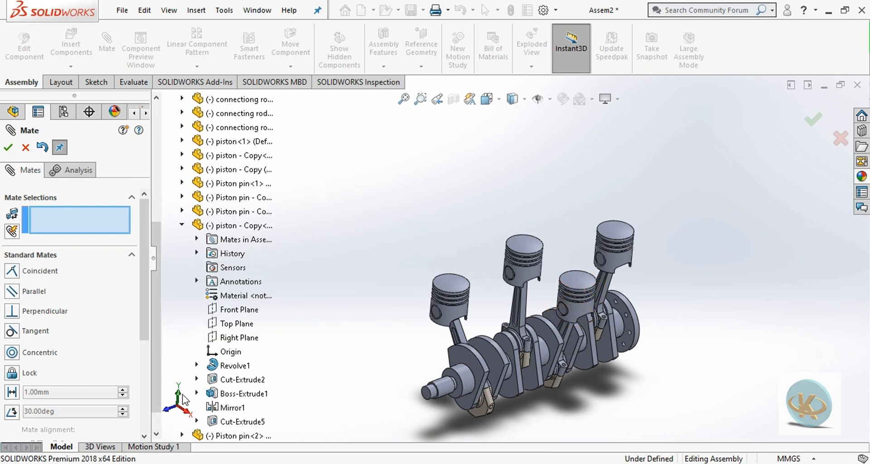
click(234, 310)
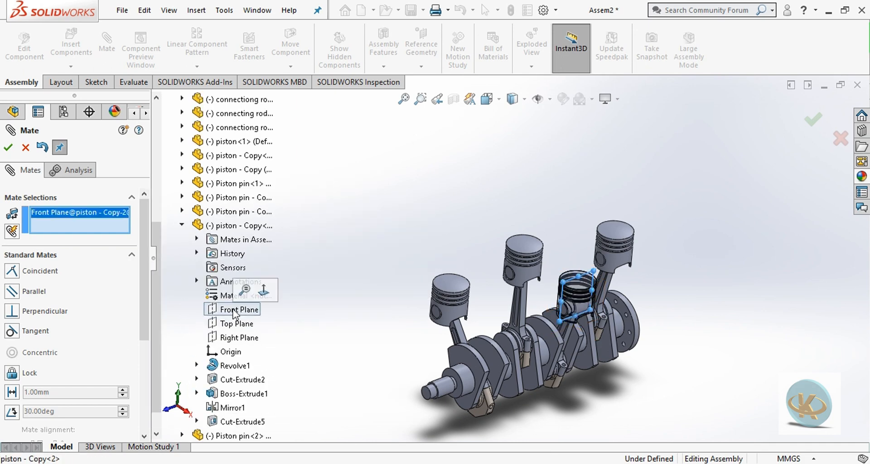
click(182, 225)
click(182, 183)
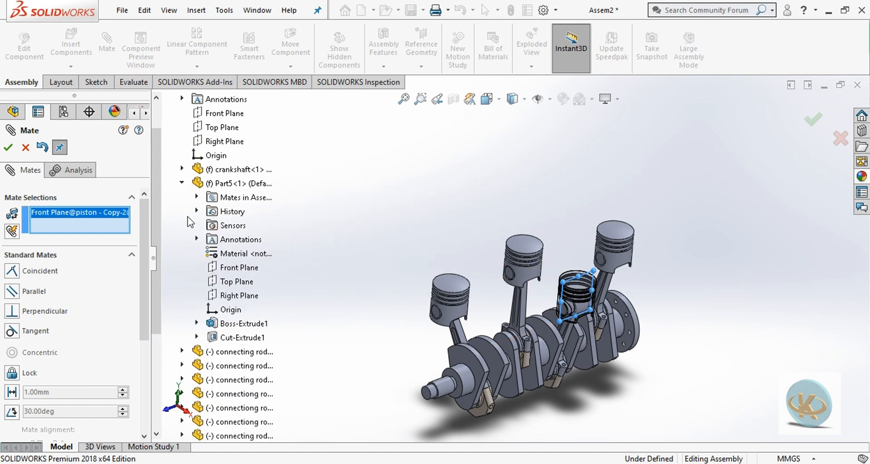
click(219, 296)
key(Return)
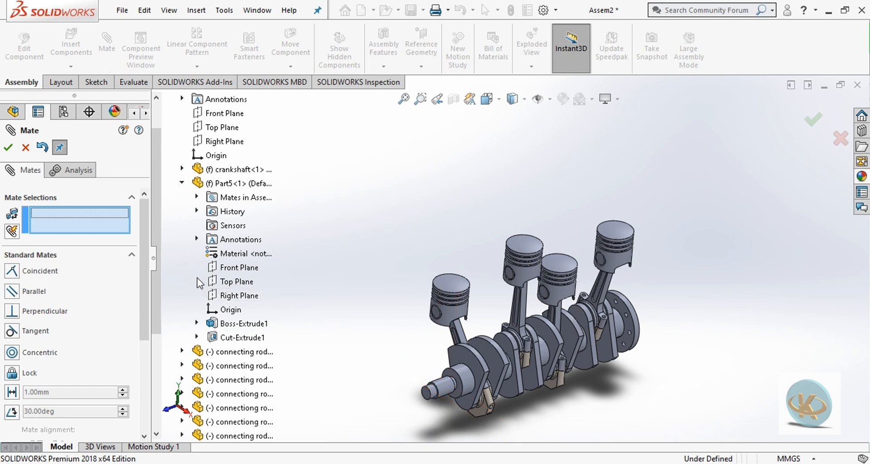
- Mate the Right Plane of Part5<1> coincident with the Front Plane of piston - Copy (2)<1>
click(182, 183)
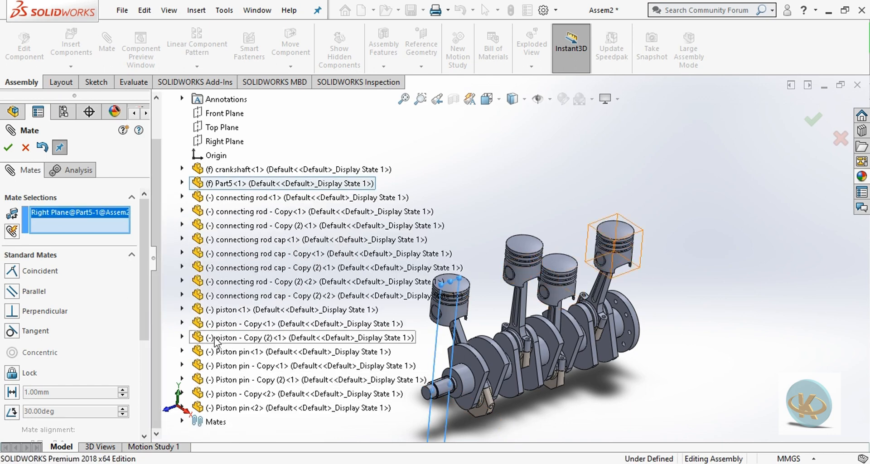
click(182, 337)
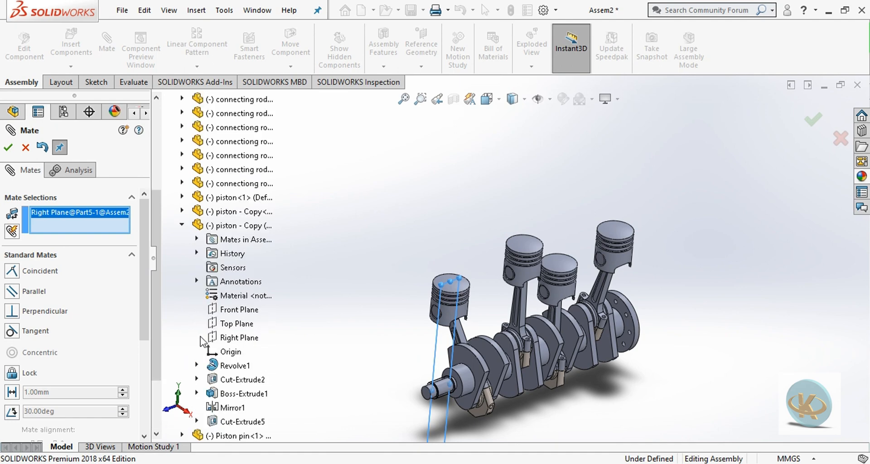
click(228, 312)
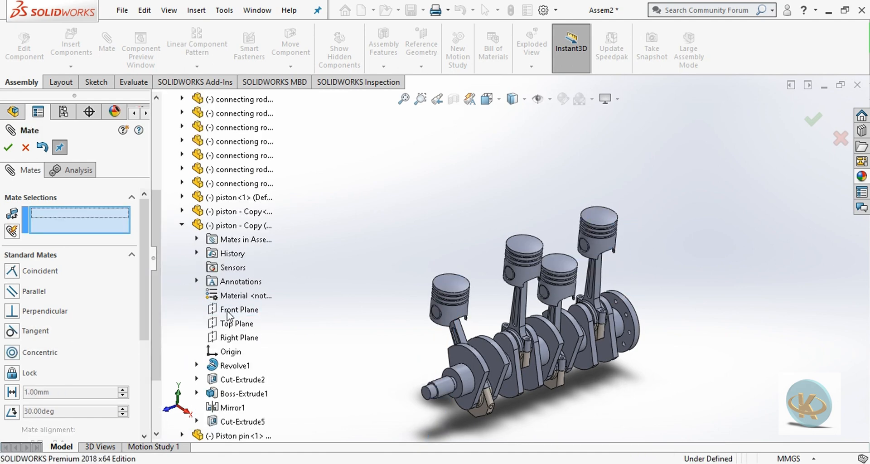
click(181, 226)
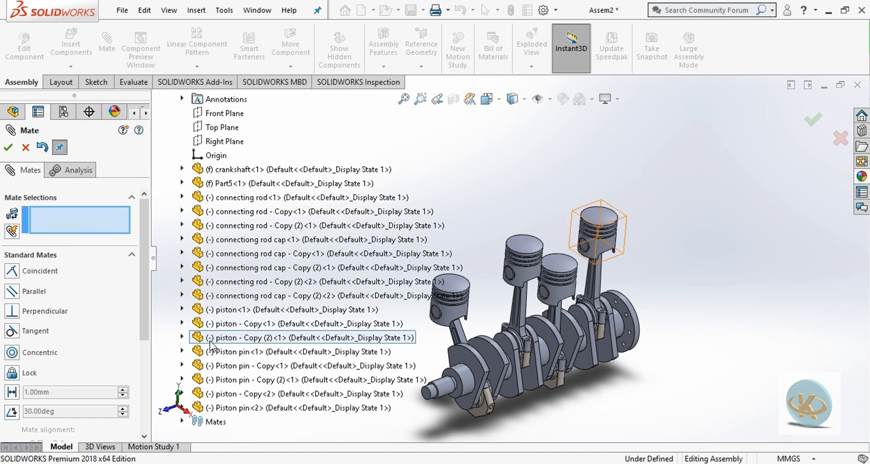
- Mate the Front Plane of piston - Copy<1> coincident with the Right Plane of Part5<1>
click(182, 323)
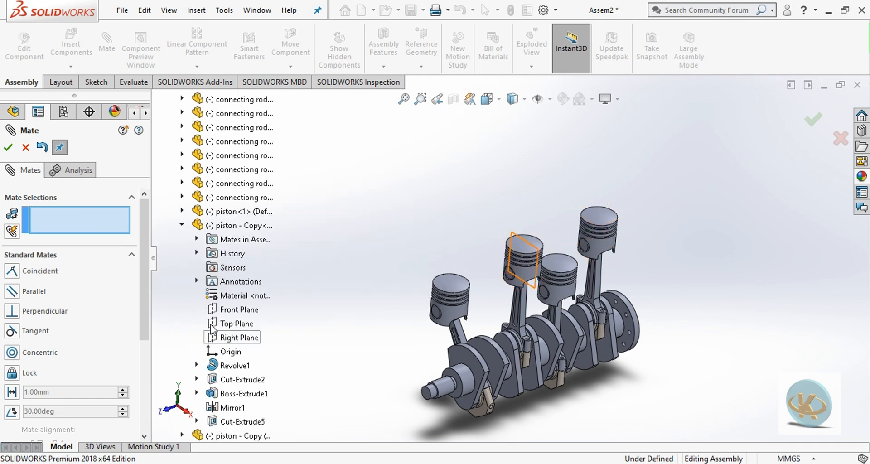
click(214, 308)
click(182, 225)
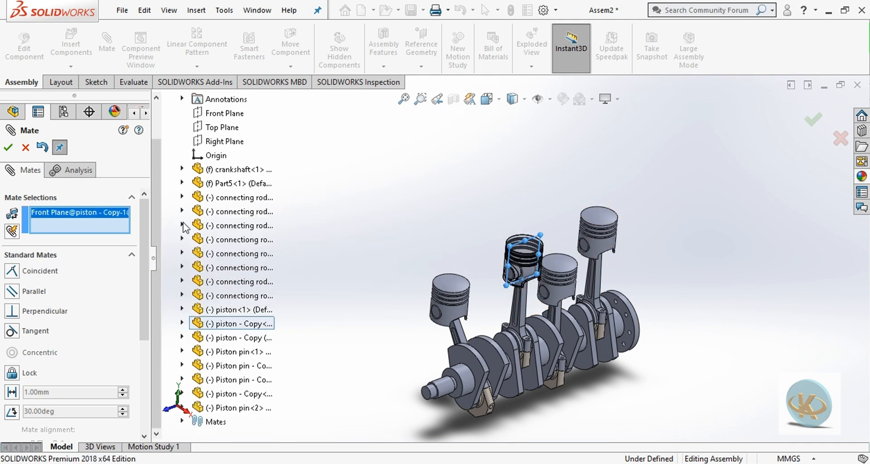
click(182, 183)
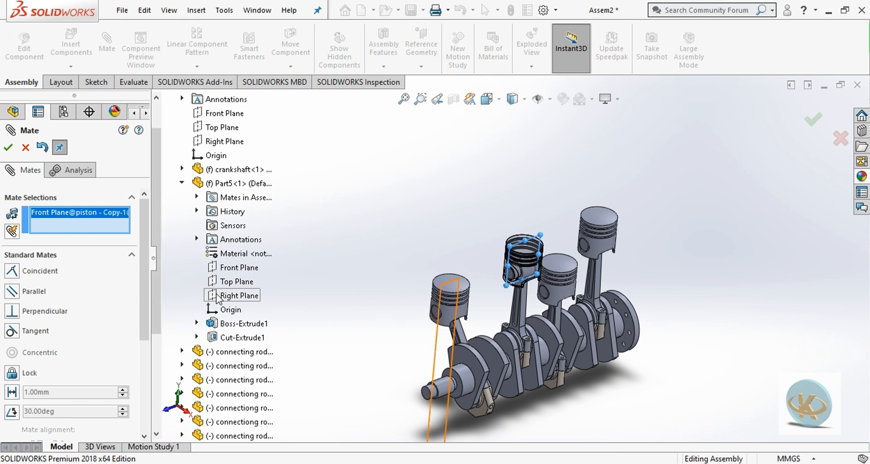
click(217, 295)
click(200, 314)
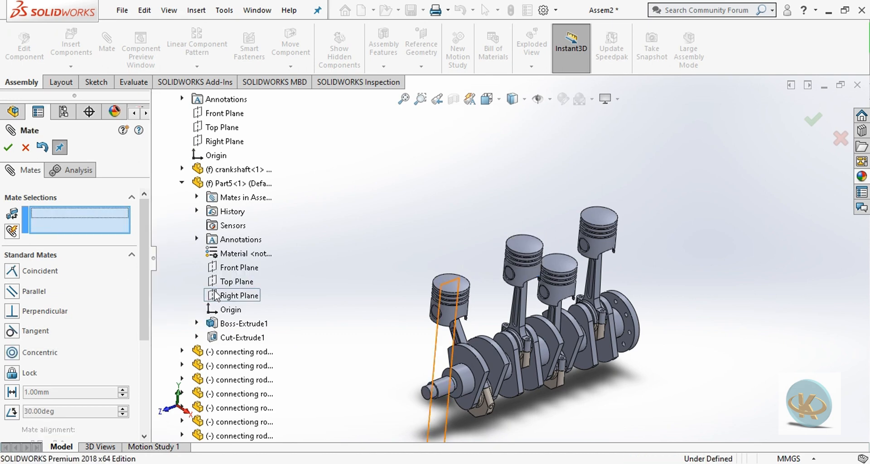
click(182, 183)
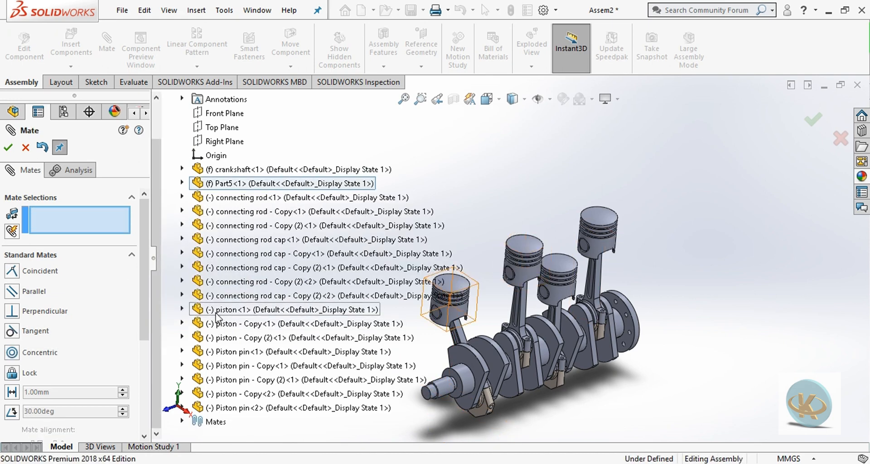
- Mate the Front Plane of piston<1> coincident with the Right Plane of Part5<1> and finish mating
click(182, 310)
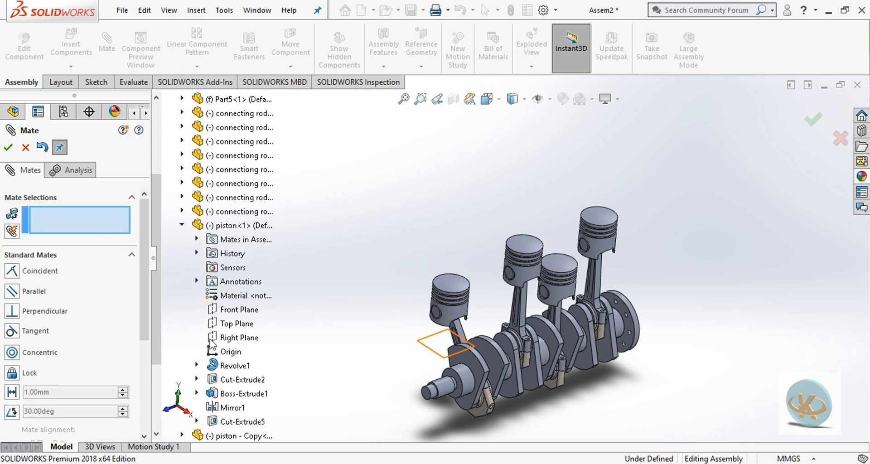
click(233, 309)
click(181, 225)
click(181, 183)
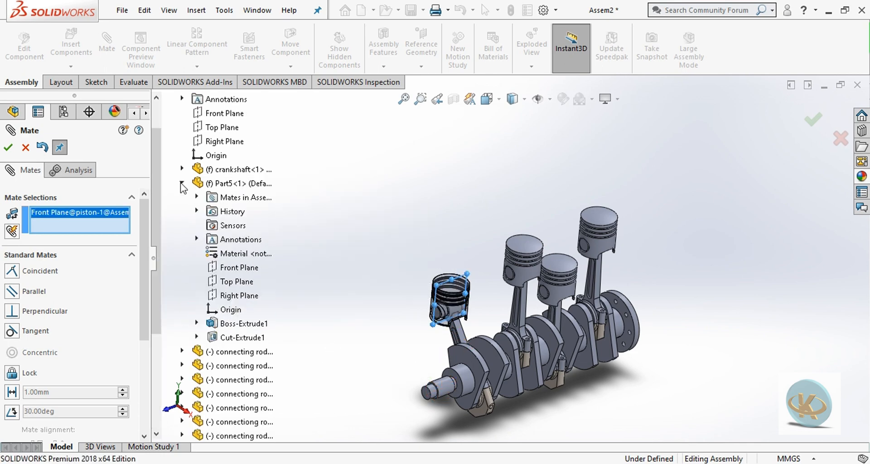
click(217, 297)
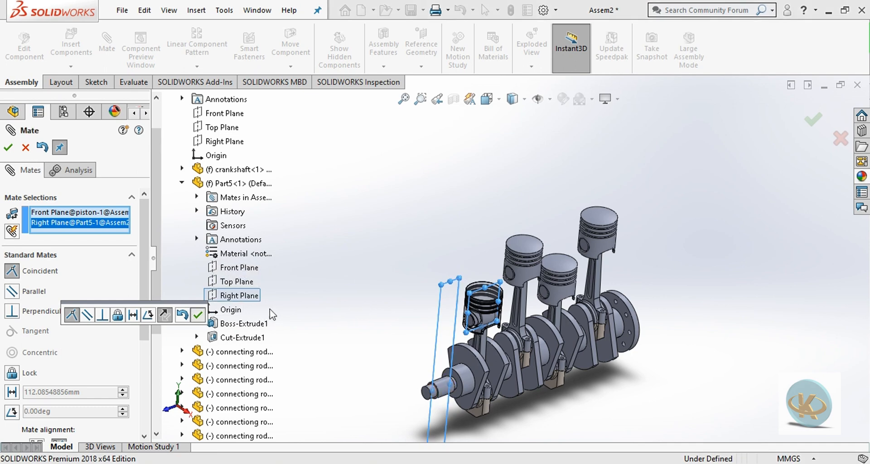
scroll(403, 302, up, 3)
middle_drag(601, 258, 519, 226)
scroll(526, 278, down, 5)
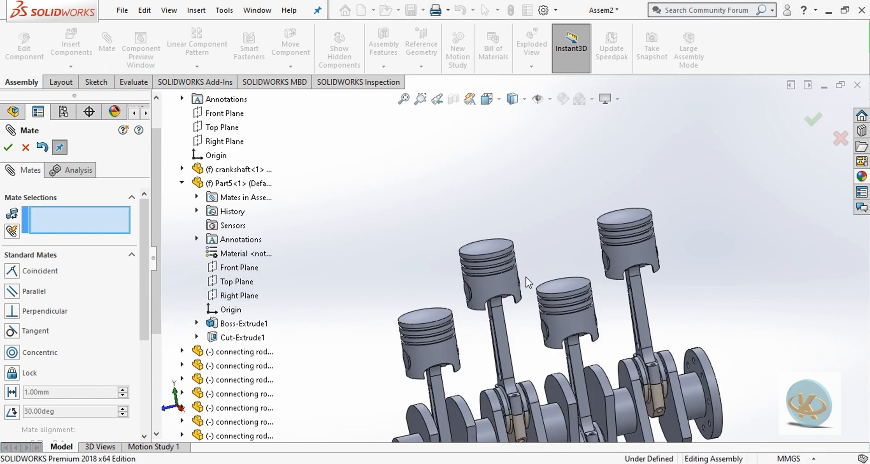
scroll(521, 277, up, 5)
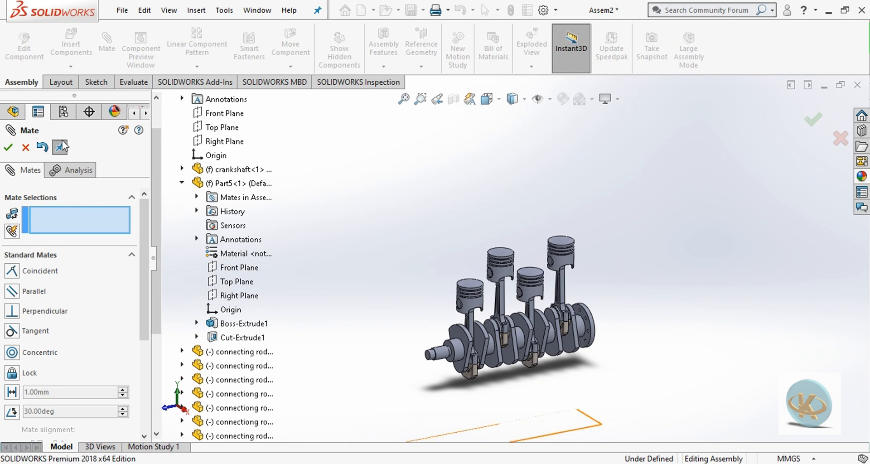
click(9, 148)
- Insert Piston ring, Piston ring - Copy and Piston ring - Copy (2) side by side next to the first piston
click(70, 42)
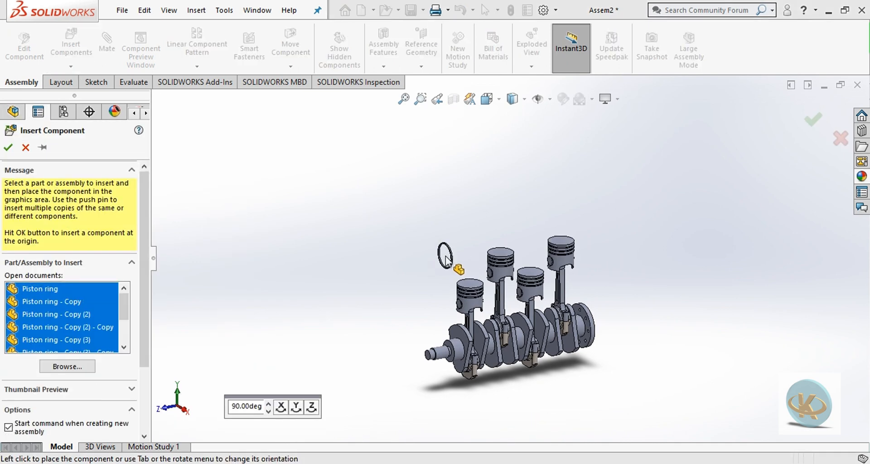
scroll(453, 277, down, 4)
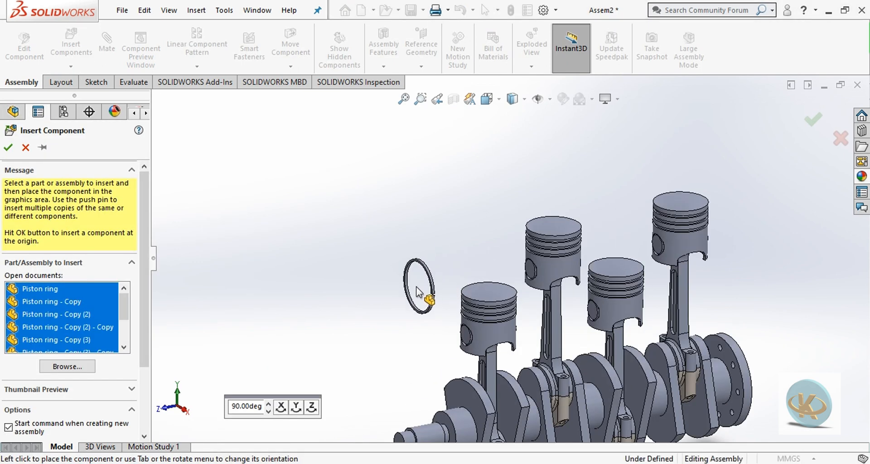
click(416, 292)
click(393, 294)
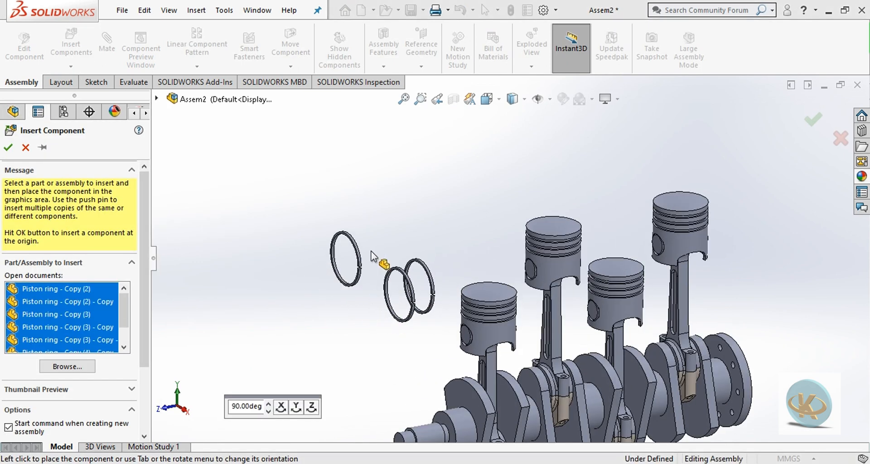
click(375, 312)
- Place the remaining six piston rings, three above the second piston and three above the third piston
click(509, 216)
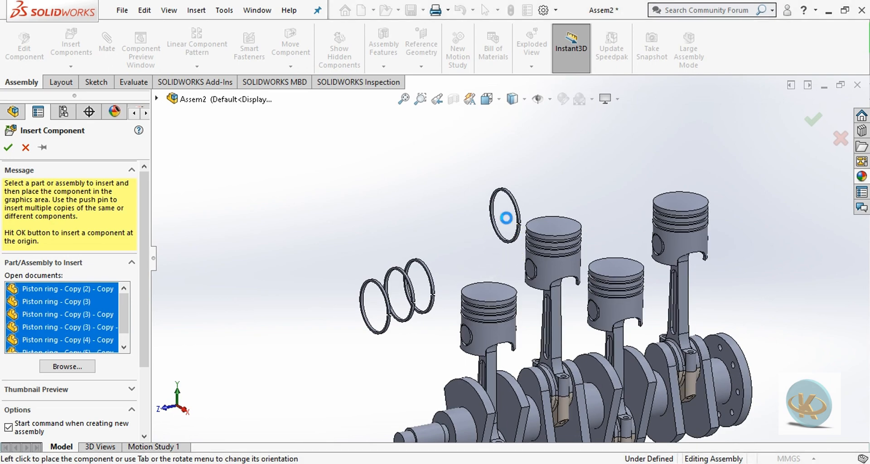
mouse_move(509, 217)
middle_down()
mouse_move(464, 242)
mouse_move(524, 215)
middle_up()
click(514, 199)
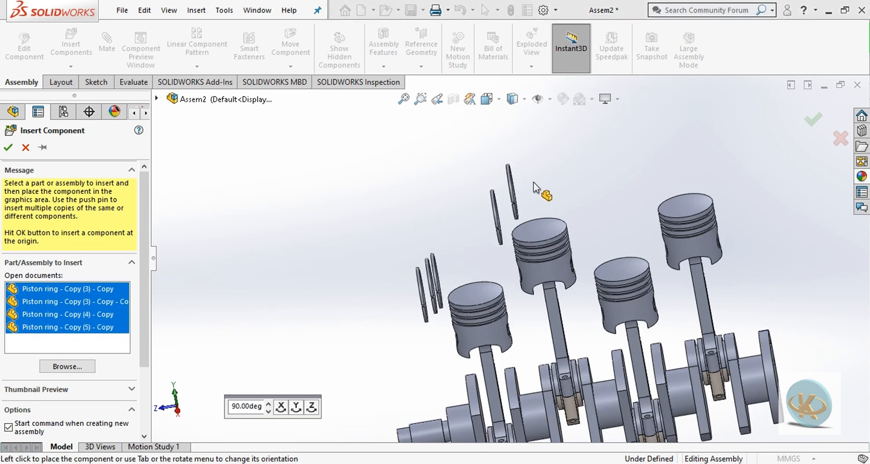
click(537, 189)
click(602, 223)
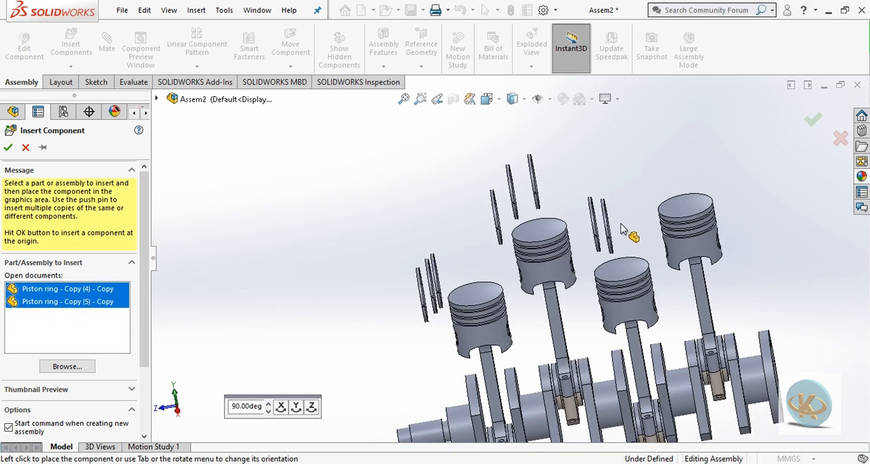
click(613, 224)
click(630, 216)
- Insert three more piston ring files from the 4 cylinder engin folder above the fourth piston
click(71, 40)
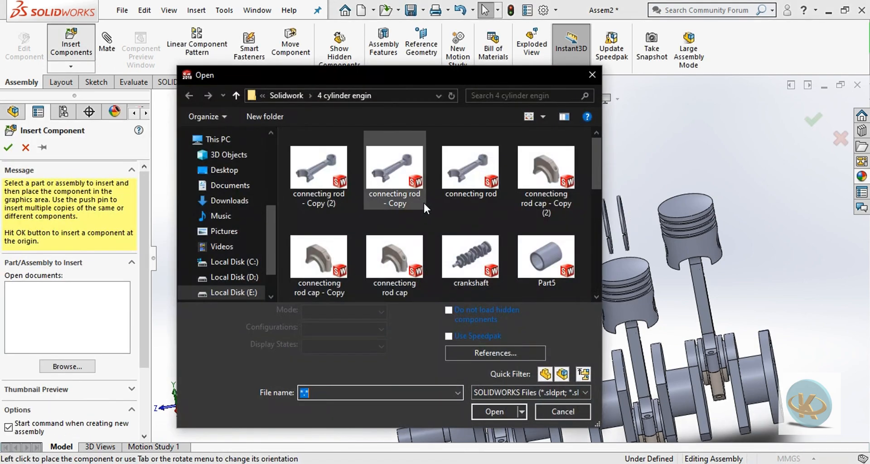
scroll(452, 204, down, 3)
click(394, 172)
ctrl+click(470, 172)
ctrl+click(546, 173)
click(502, 412)
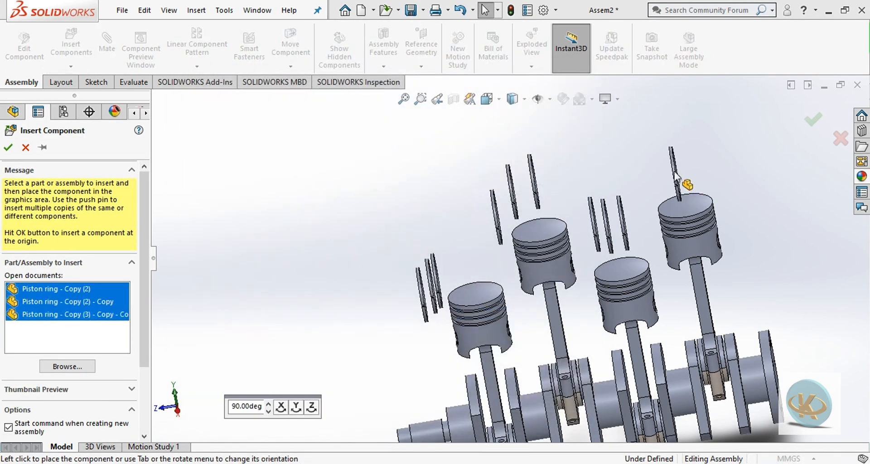
click(697, 170)
scroll(397, 239, down, 2)
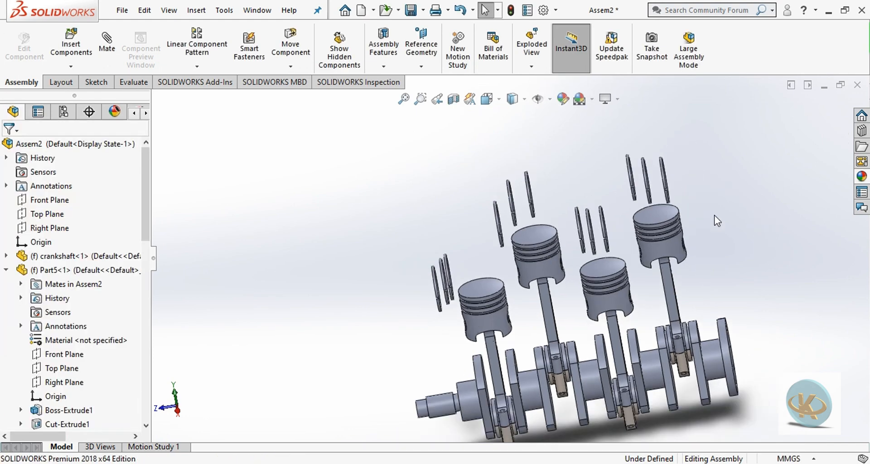
- Mate the inner face of Piston ring - Copy (2)<1> concentric with the uppermost groove face of piston<1>
scroll(495, 330, down, 2)
middle_drag(495, 330, 428, 299)
scroll(379, 297, down, 2)
click(380, 296)
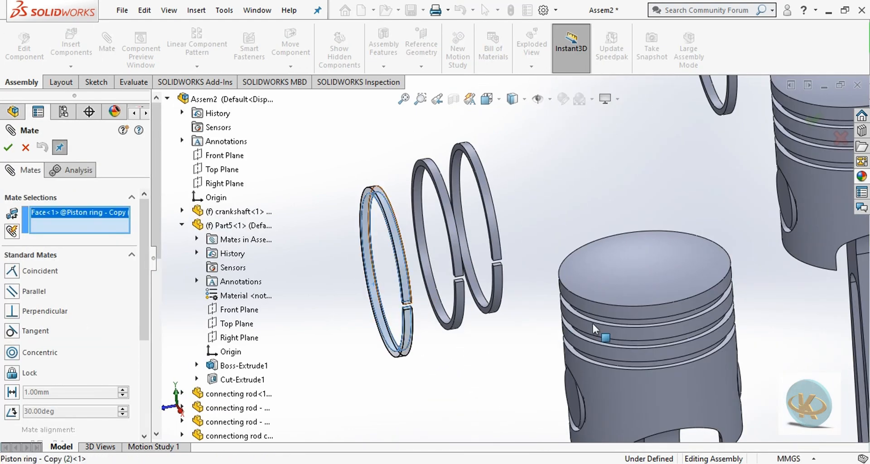
scroll(624, 322, down, 3)
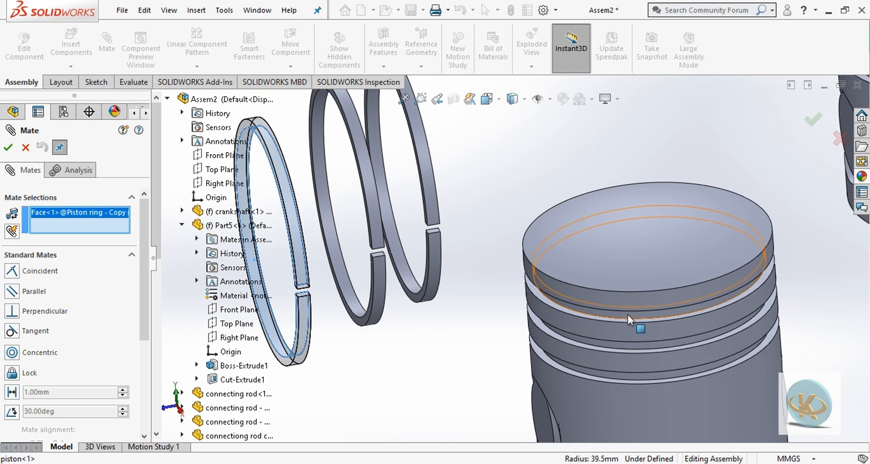
click(627, 315)
key(Return)
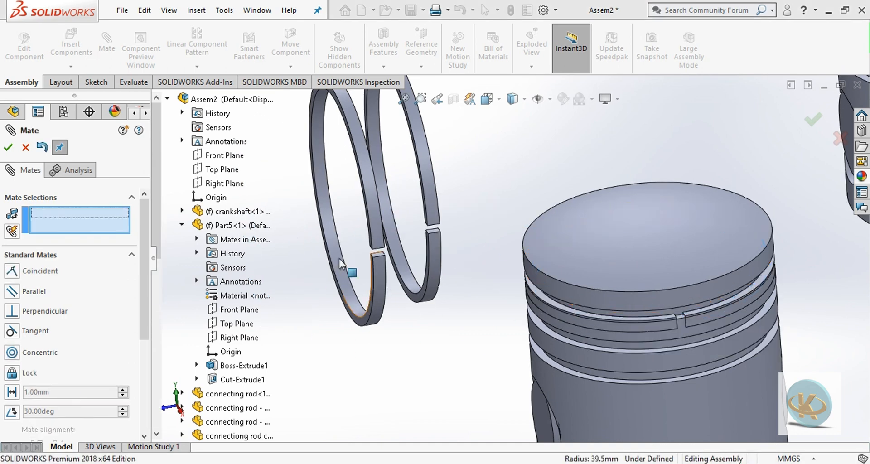
- Mate the other two rings beside piston<1> concentric with its middle and lowest grooves, and finish mating
click(339, 258)
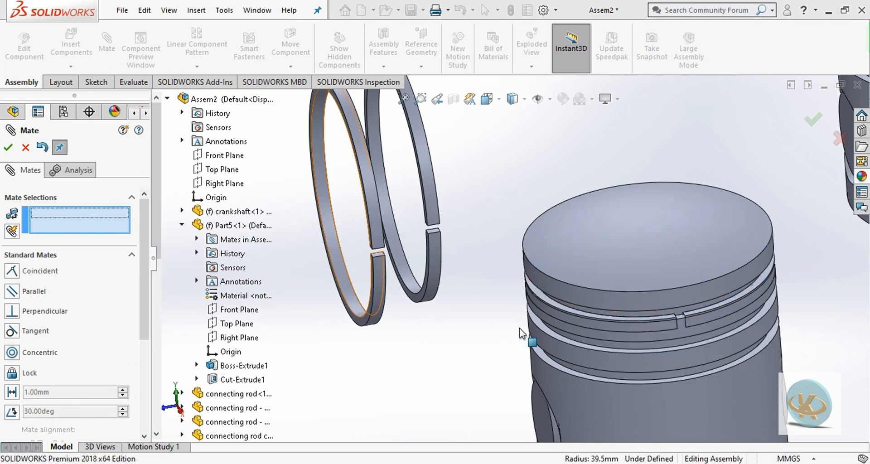
click(653, 345)
key(Return)
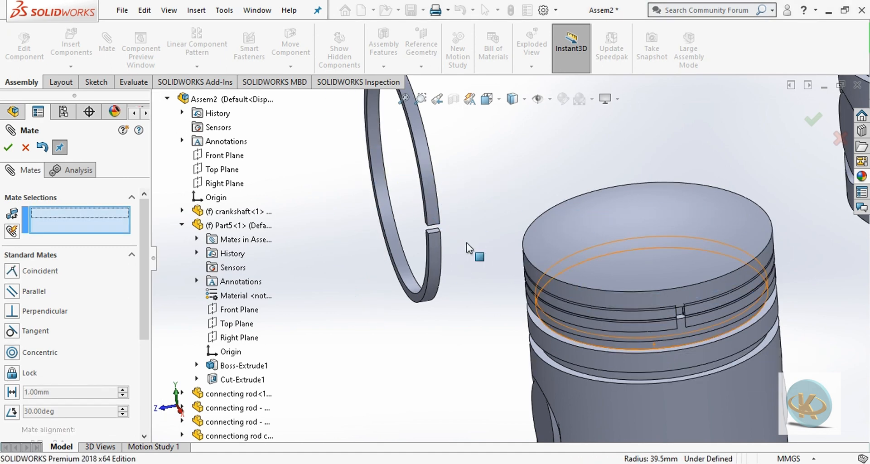
click(389, 229)
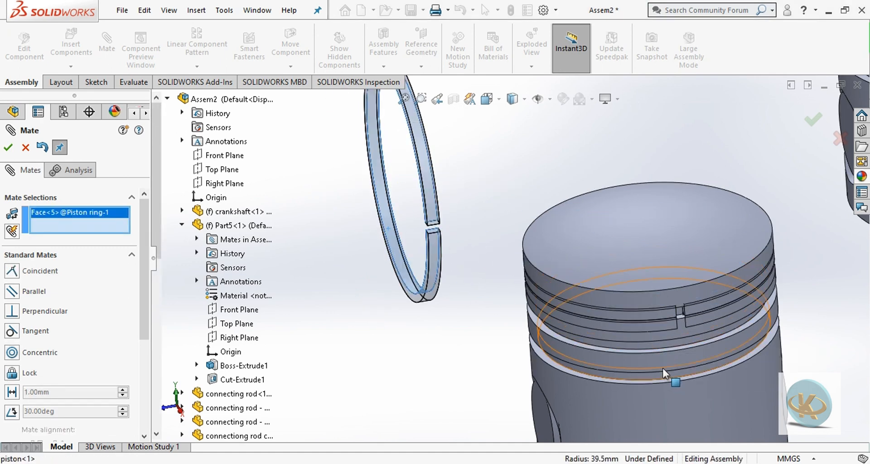
click(662, 368)
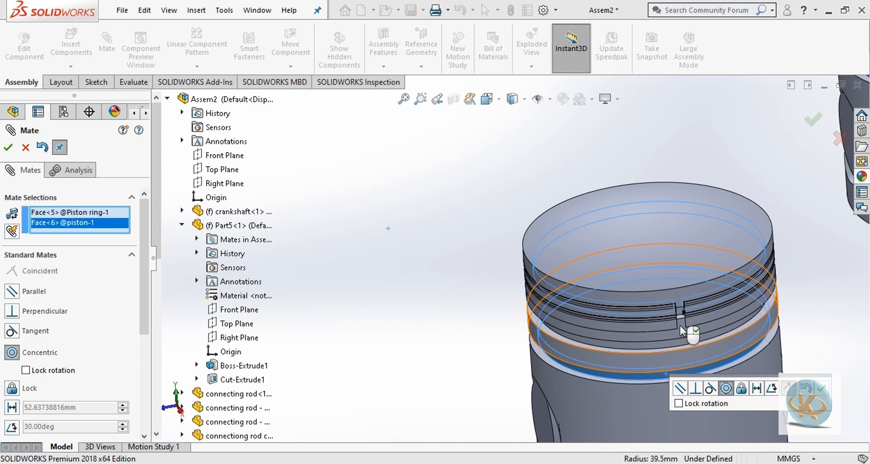
key(Return)
scroll(679, 325, up, 5)
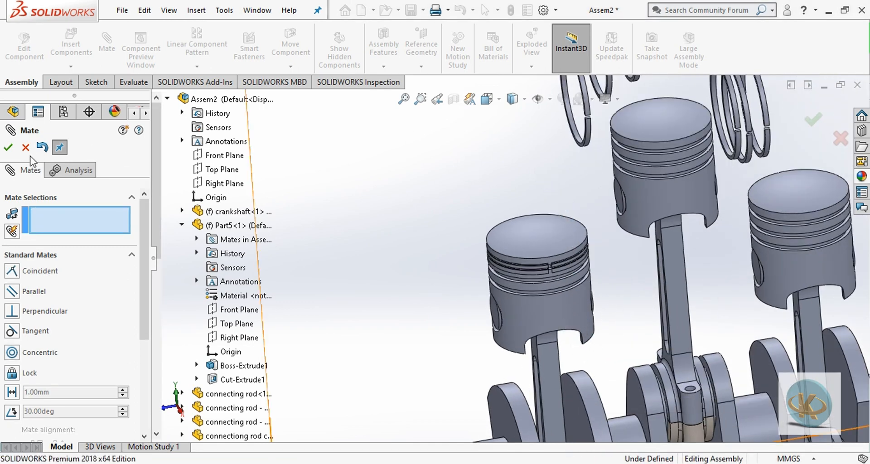
key(Escape)
- Try to move piston<1> to test the assembly's motion
scroll(523, 203, down, 2)
click(577, 335)
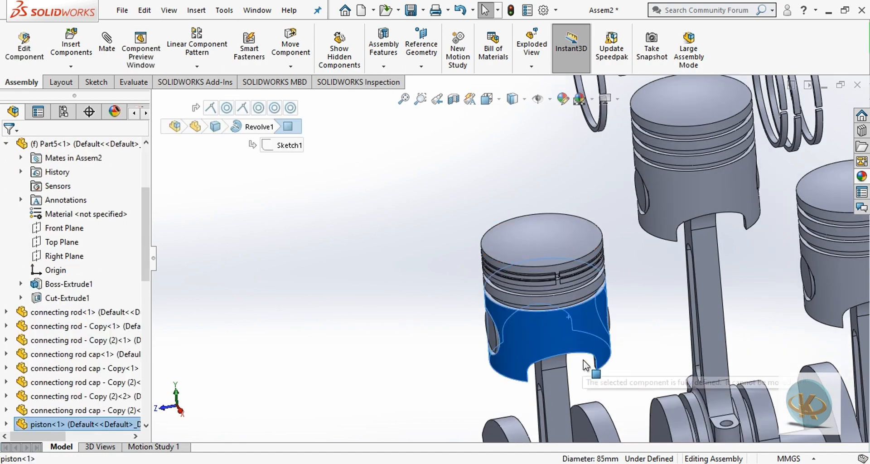
scroll(587, 362, up, 4)
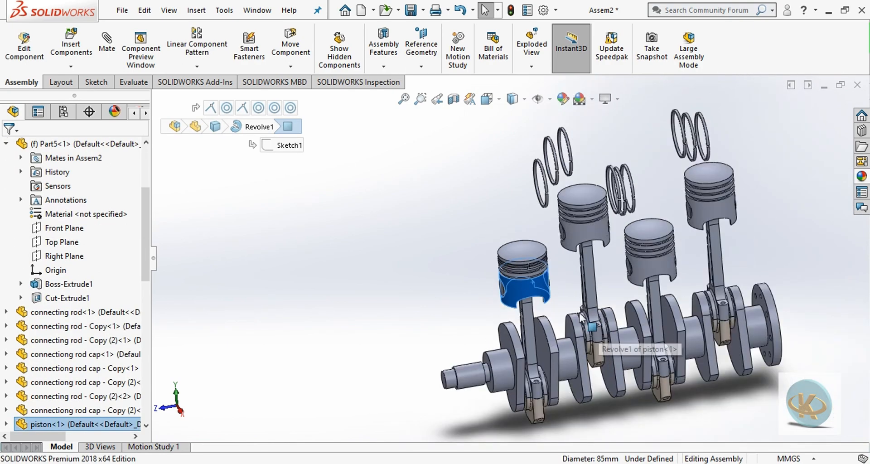
key(Escape)
- Float the crankshaft so it is no longer fixed, and rotate it to test the piston motion
scroll(557, 318, down, 6)
right_click(672, 349)
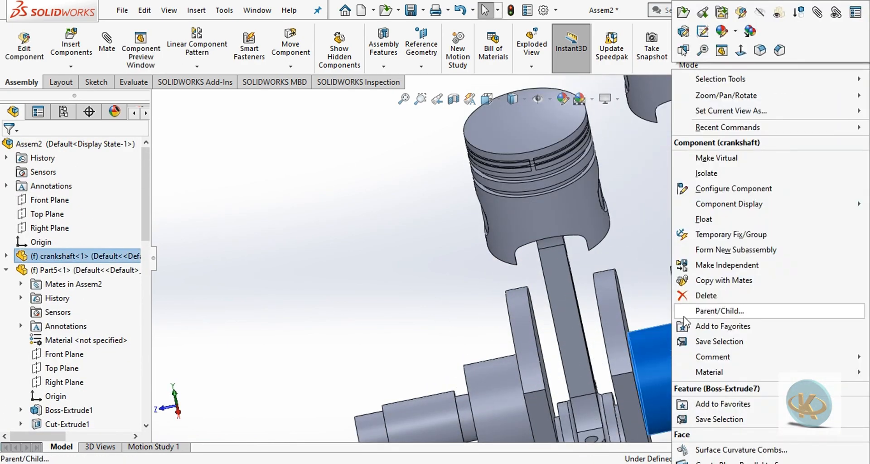
click(700, 237)
click(608, 277)
drag(608, 277, 666, 448)
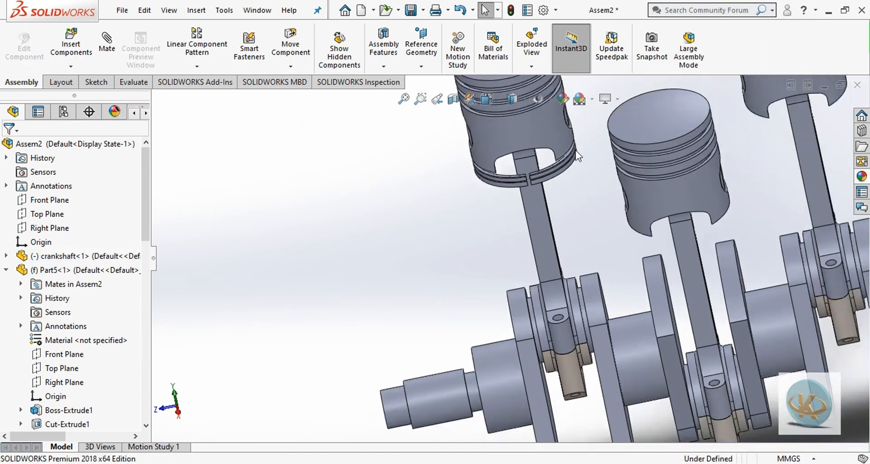
- Mate the first of the three rings above piston - Copy<1> concentric with that piston
scroll(524, 192, up, 3)
scroll(543, 279, down, 3)
scroll(542, 279, up, 3)
scroll(542, 279, down, 3)
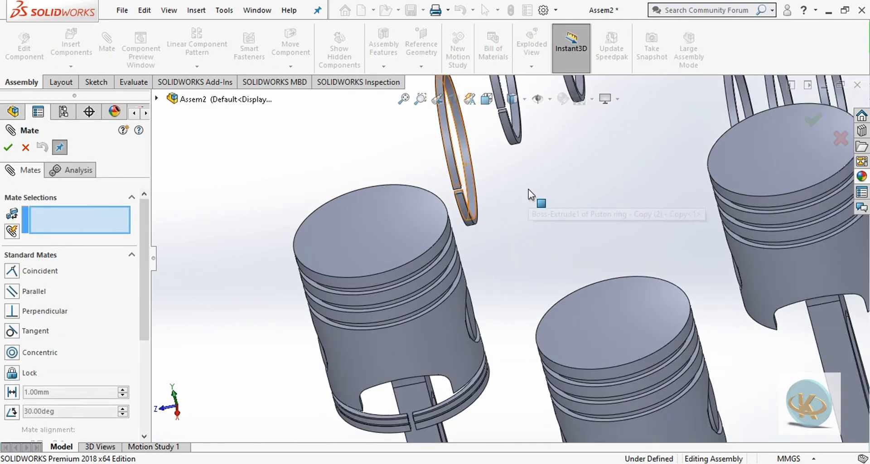
middle_drag(528, 189, 574, 299)
drag(576, 301, 563, 180)
scroll(539, 176, down, 3)
middle_drag(539, 176, 523, 182)
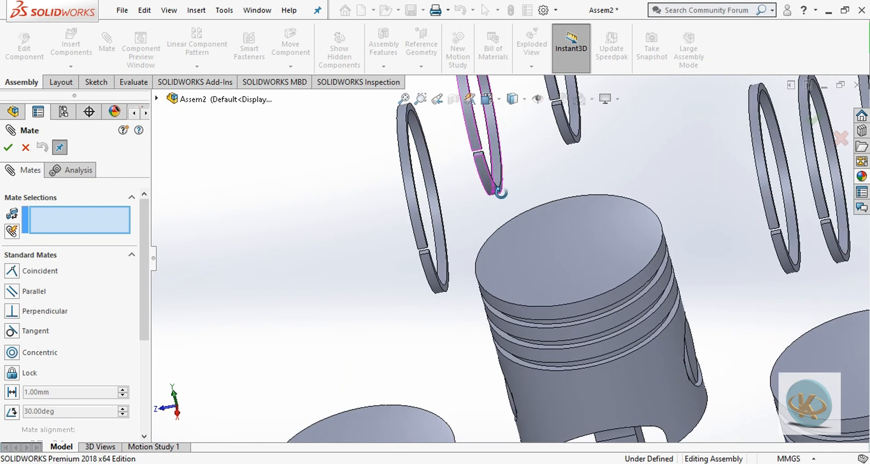
click(435, 212)
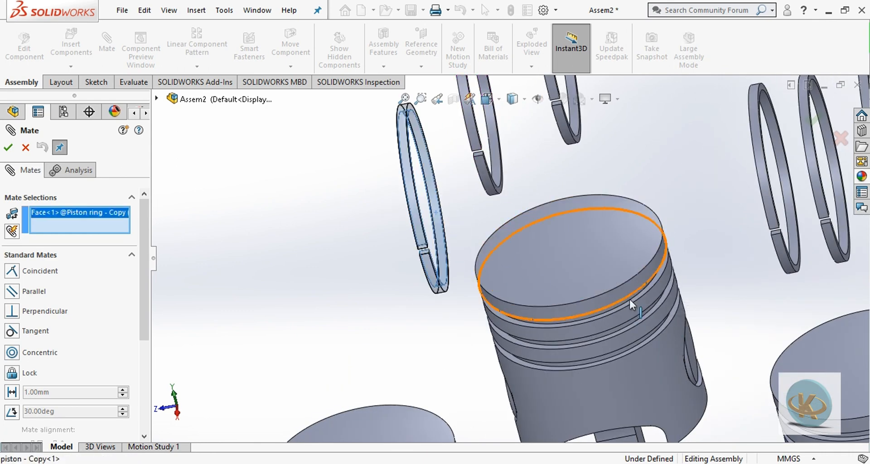
click(628, 298)
click(727, 318)
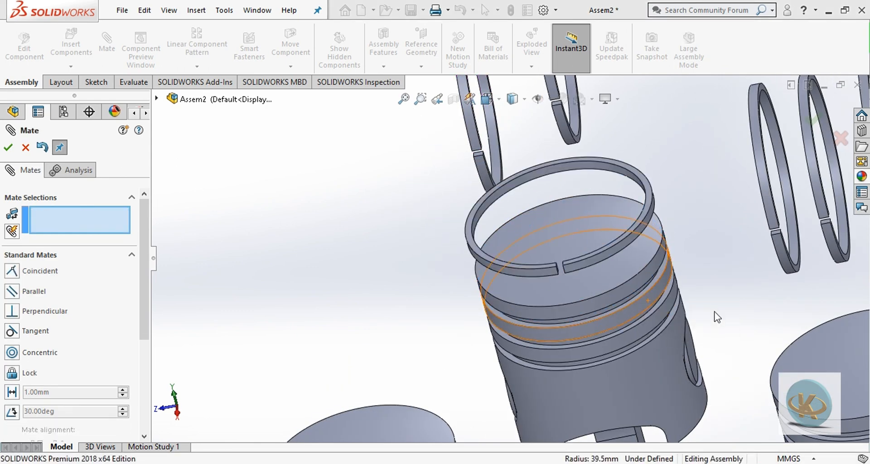
- Mate the remaining two rings above piston - Copy<1> concentric with that piston
click(494, 146)
click(632, 318)
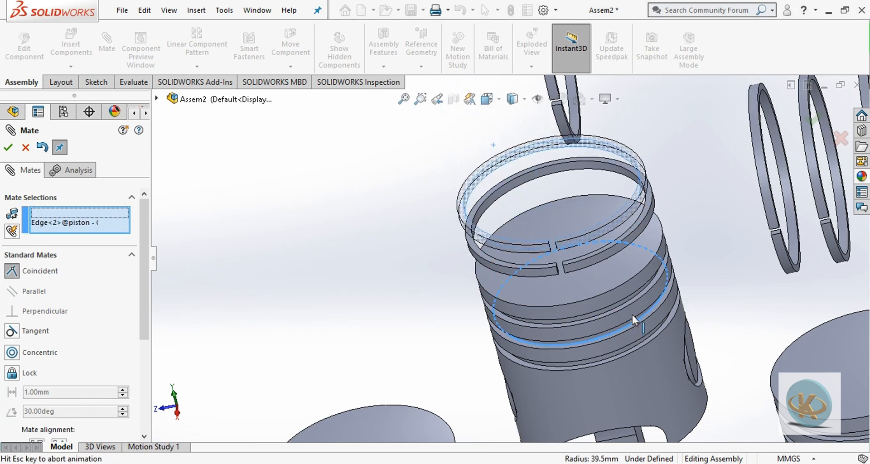
right_click(591, 172)
click(623, 246)
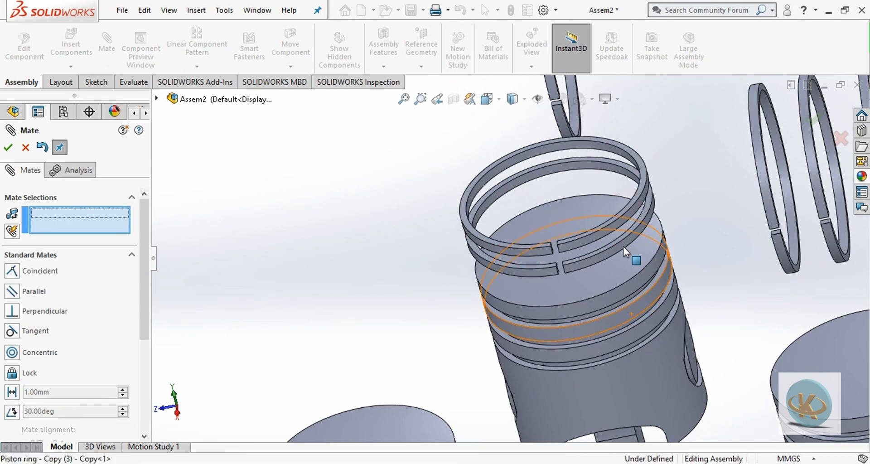
click(637, 297)
right_click(679, 266)
- Mate the three rings above piston - Copy<2> concentric with that piston, one after another
scroll(708, 218, up, 4)
scroll(709, 218, down, 4)
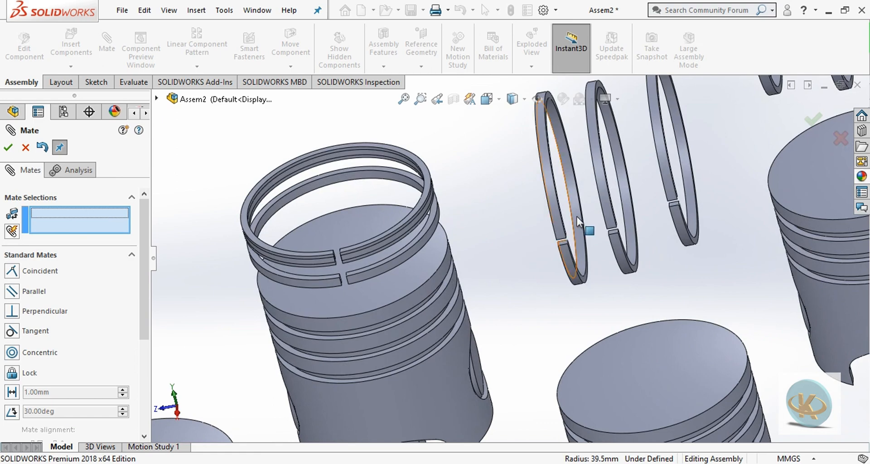
click(577, 216)
click(739, 402)
right_click(629, 197)
click(628, 198)
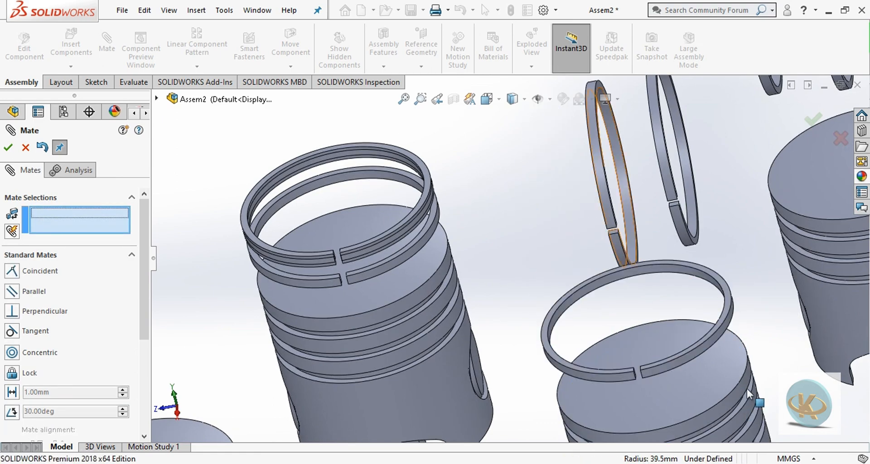
click(721, 322)
right_click(683, 187)
click(677, 206)
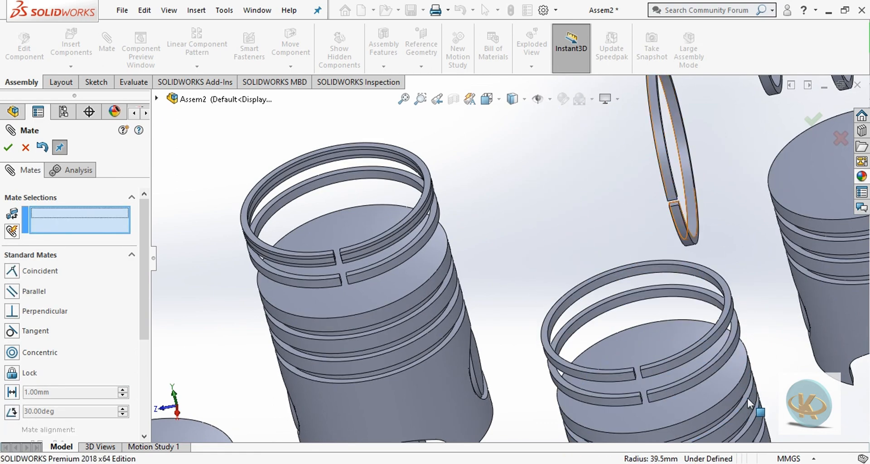
click(746, 398)
right_click(761, 343)
- Mate the three rings above piston - Copy (2)<1> concentric with that piston, one after another
scroll(746, 273, up, 4)
scroll(579, 173, down, 2)
click(558, 159)
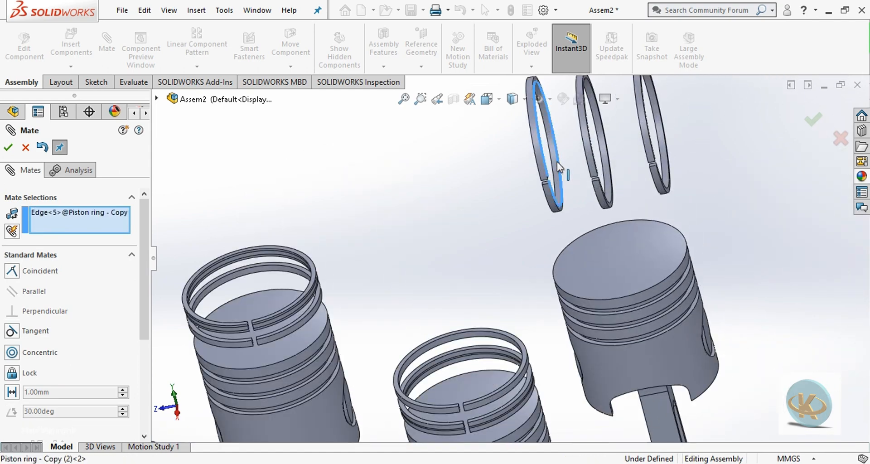
click(668, 323)
right_click(626, 169)
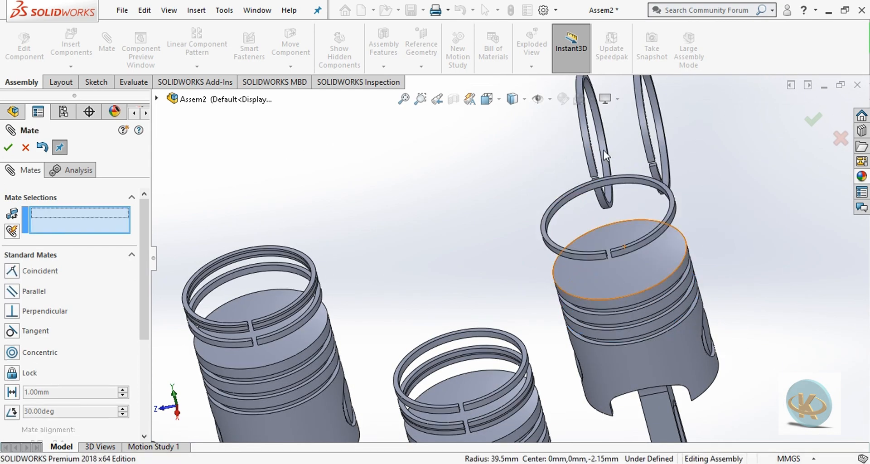
click(604, 149)
click(680, 314)
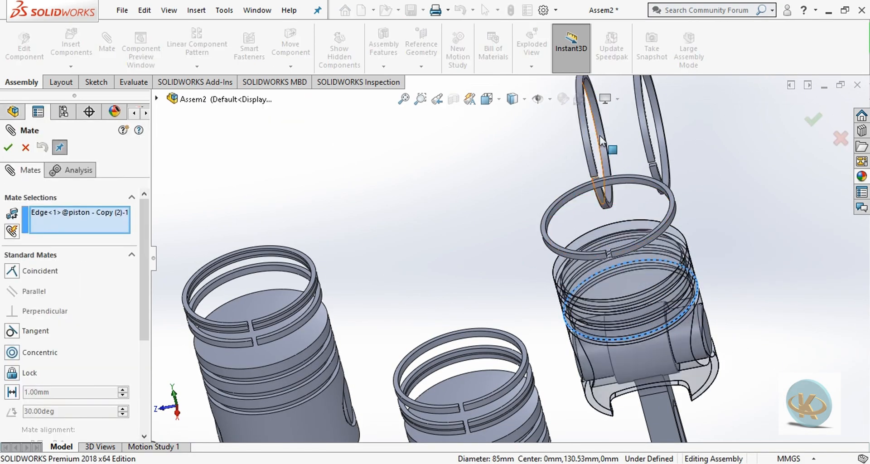
click(603, 141)
right_click(647, 158)
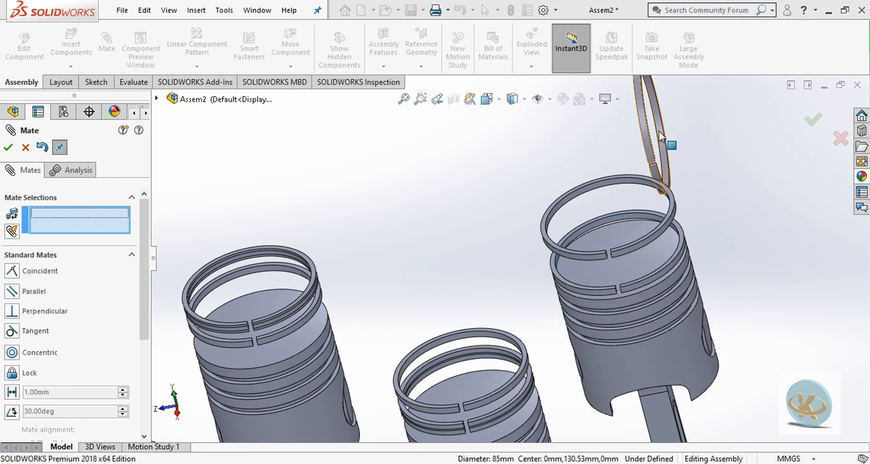
click(658, 135)
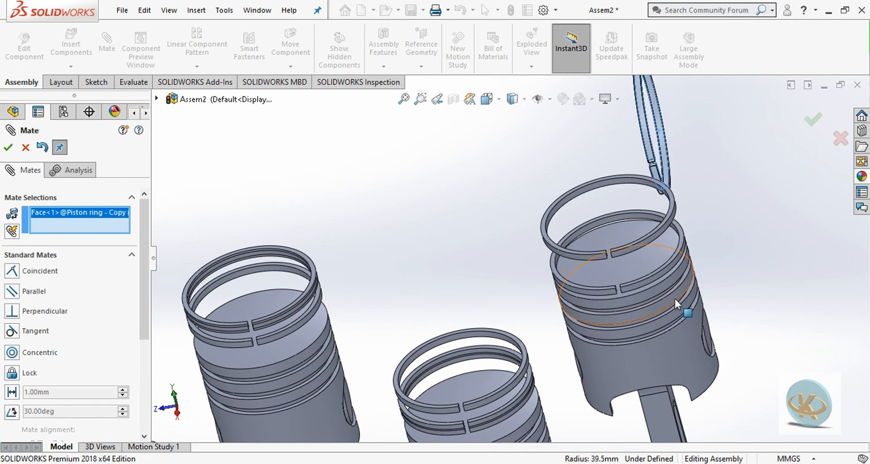
click(690, 292)
right_click(770, 262)
- Leave the Mate command and shift piston<1> and its rings apart until the rings sit at the lower end of the skirt
scroll(708, 254, up, 3)
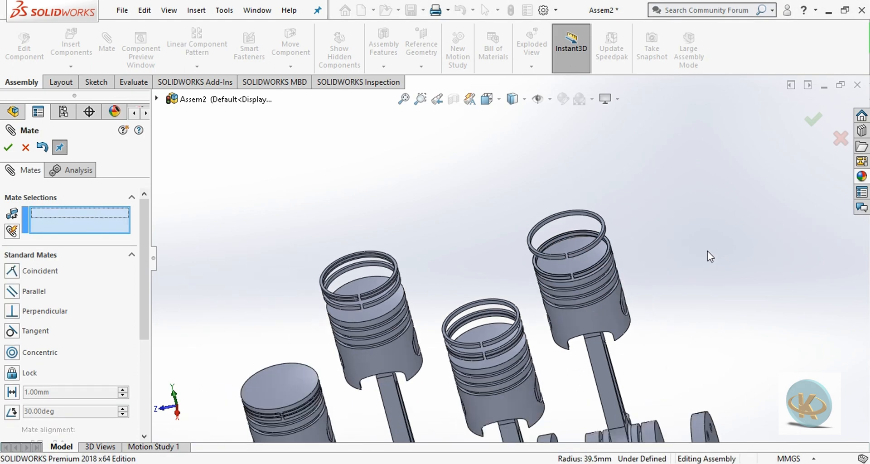
middle_drag(708, 254, 734, 251)
click(26, 147)
right_click(557, 364)
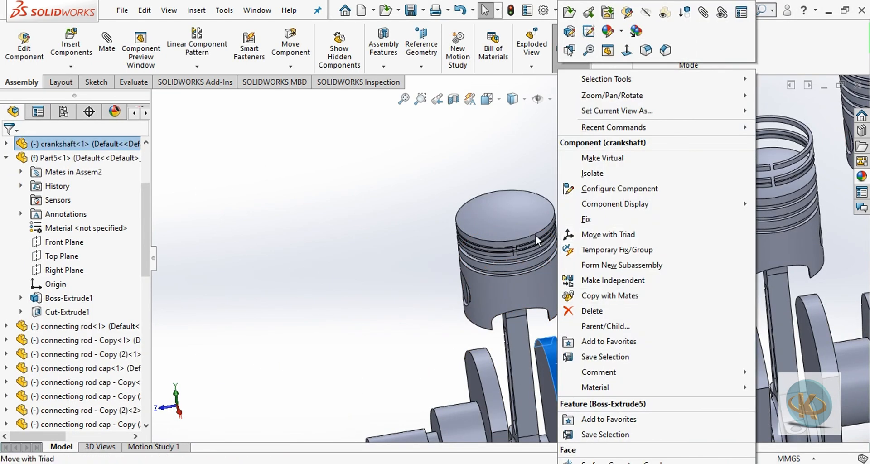
click(536, 233)
drag(550, 287, 433, 318)
drag(558, 357, 557, 296)
scroll(493, 197, up, 2)
scroll(497, 307, down, 6)
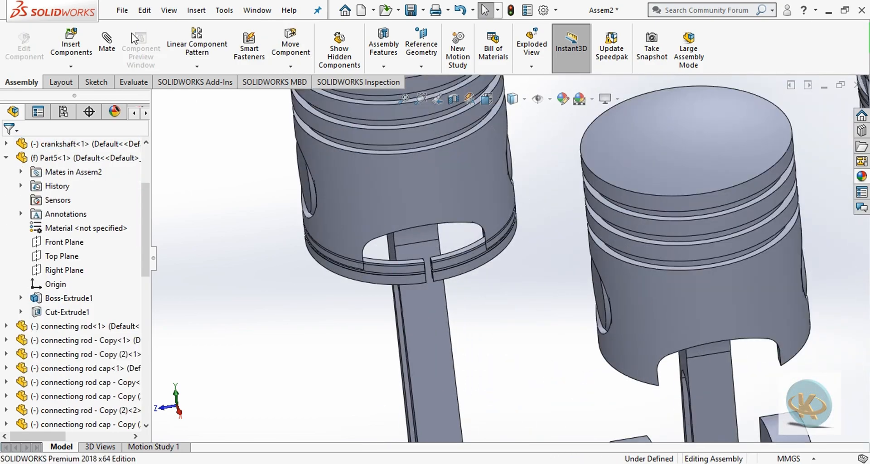
- Add a coincident mate between a ring's face and the upper face of the top groove on piston<1>
scroll(458, 240, down, 4)
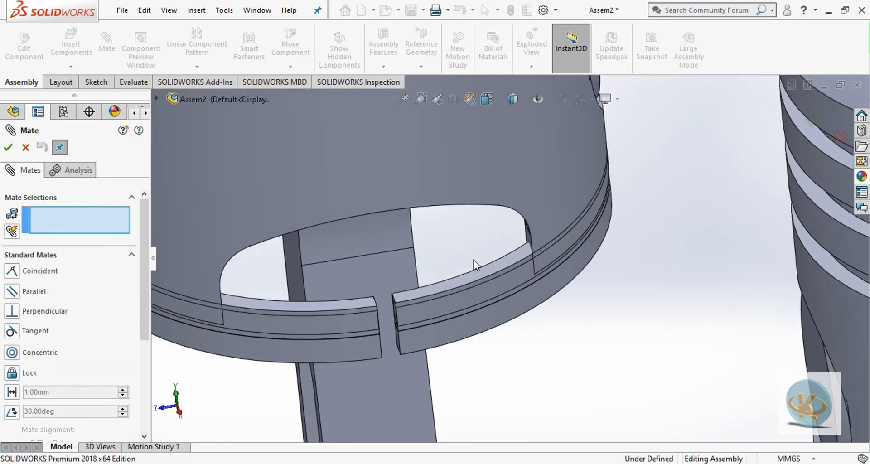
click(510, 259)
key(z)
scroll(510, 119, up, 1)
middle_drag(519, 157, 543, 97)
ctrl+middle_drag(523, 138, 518, 234)
scroll(517, 234, down, 1)
scroll(517, 234, down, 3)
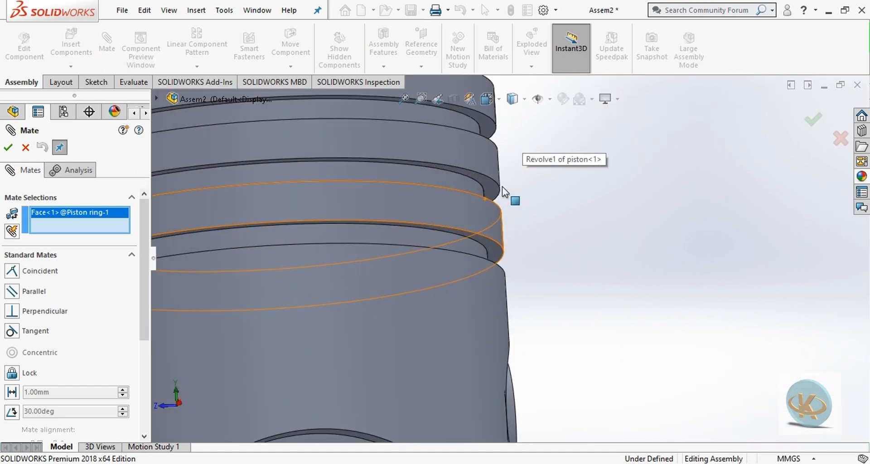
click(581, 192)
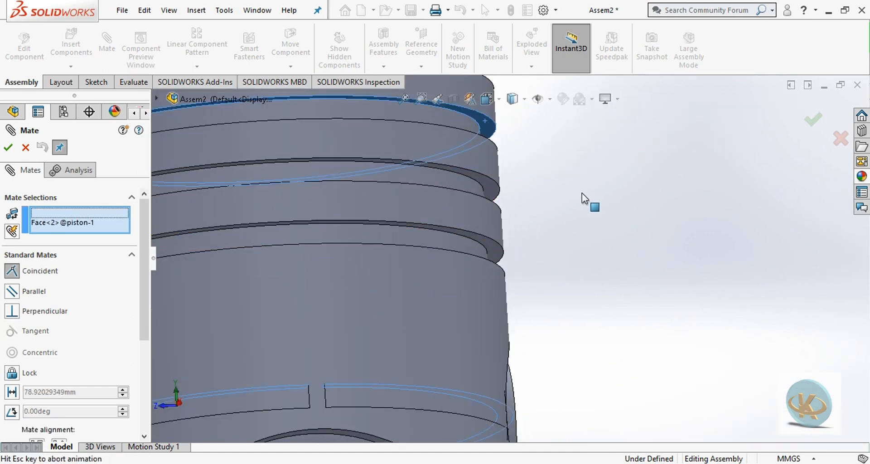
right_click(498, 195)
- Mate the second ring's face coincident with the upper face of the middle groove on piston<1>
click(496, 189)
scroll(519, 296, up, 6)
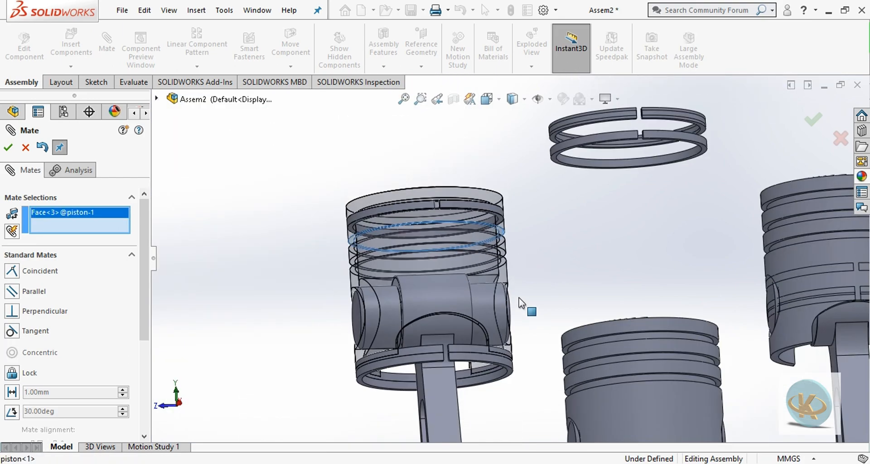
scroll(515, 231, down, 3)
scroll(517, 211, down, 4)
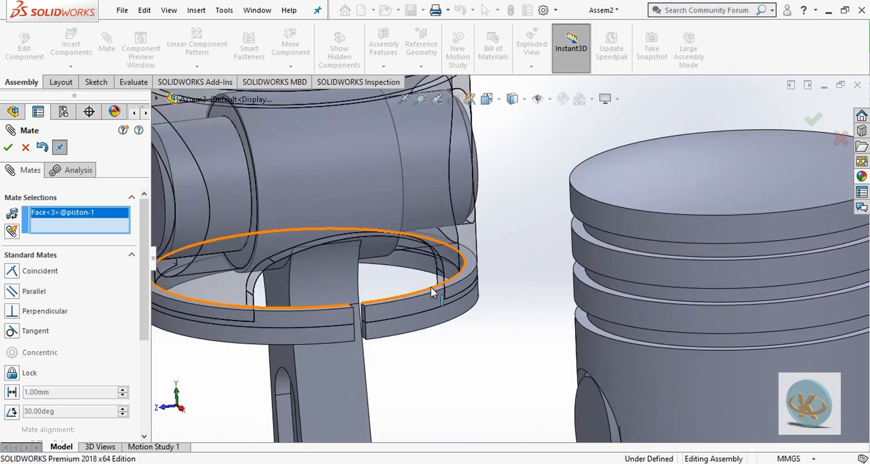
click(431, 289)
right_click(525, 161)
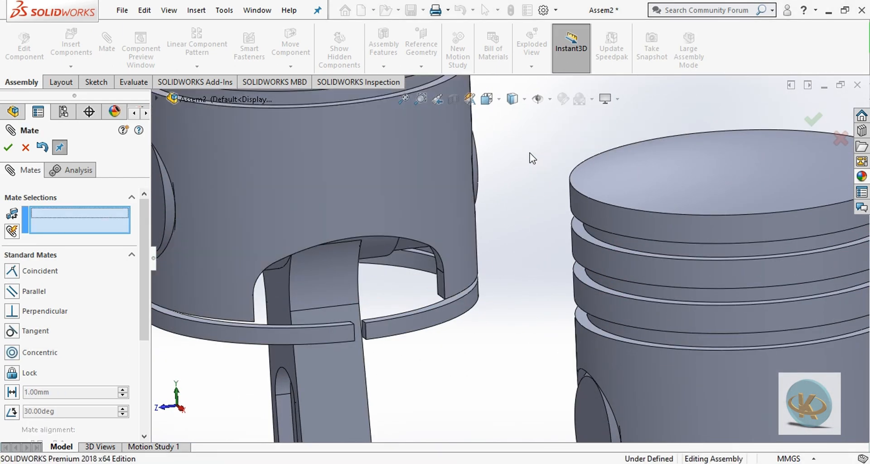
- Mate the third ring's face coincident with the upper face of the lowest groove on piston<1>
click(436, 306)
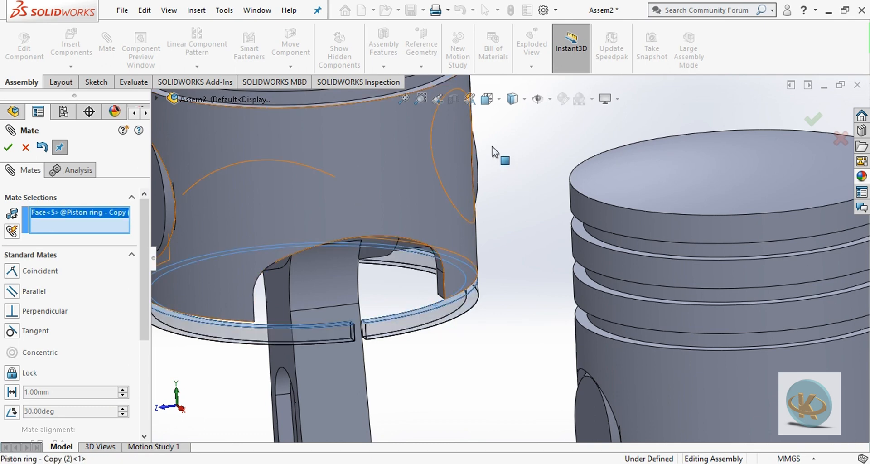
scroll(494, 148, up, 3)
scroll(489, 160, down, 6)
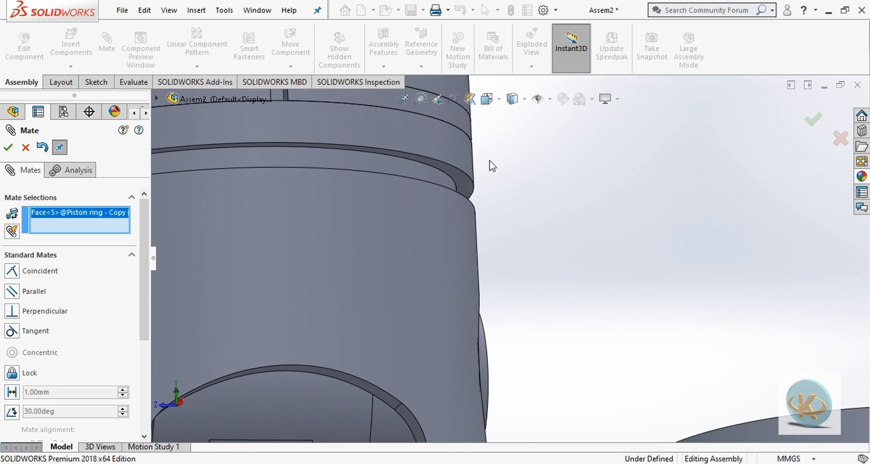
click(462, 185)
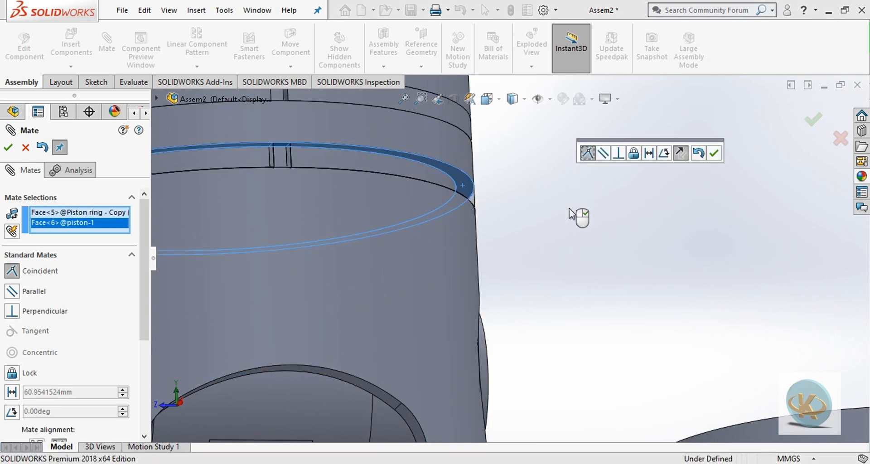
right_click(566, 222)
- Mate the lowest loose ring above piston - Copy<1> coincident with the face of that piston's lowest groove
scroll(566, 222, up, 5)
scroll(614, 277, down, 3)
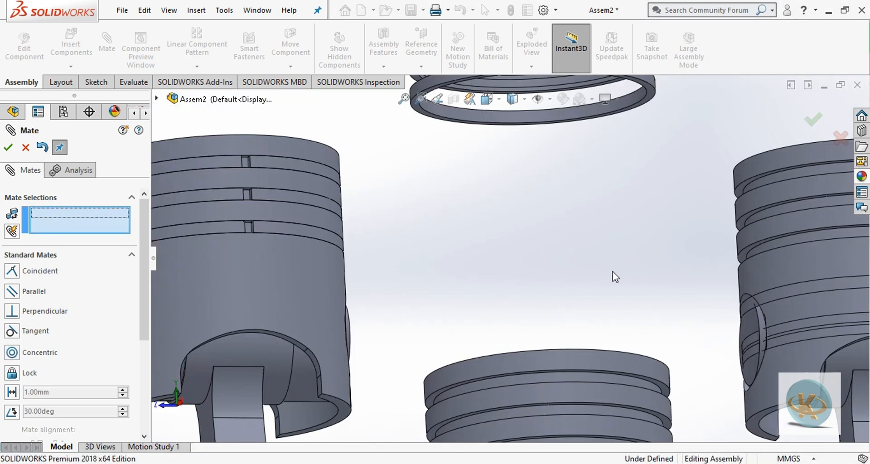
click(647, 105)
scroll(608, 328, down, 6)
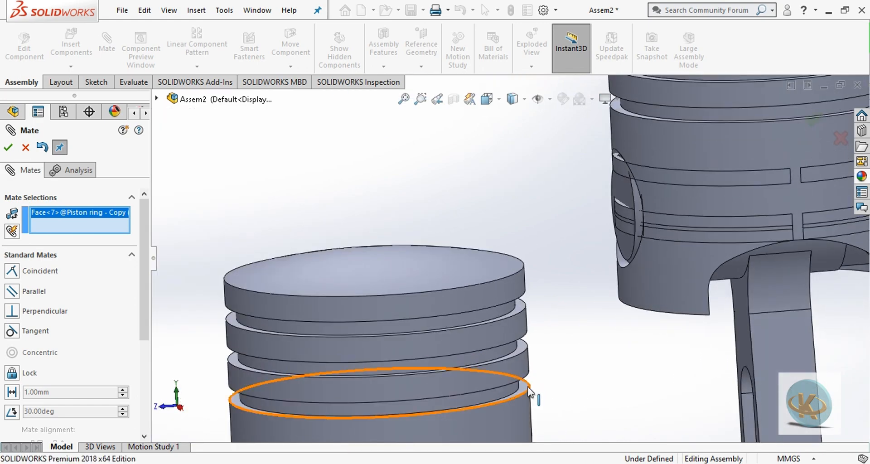
click(526, 388)
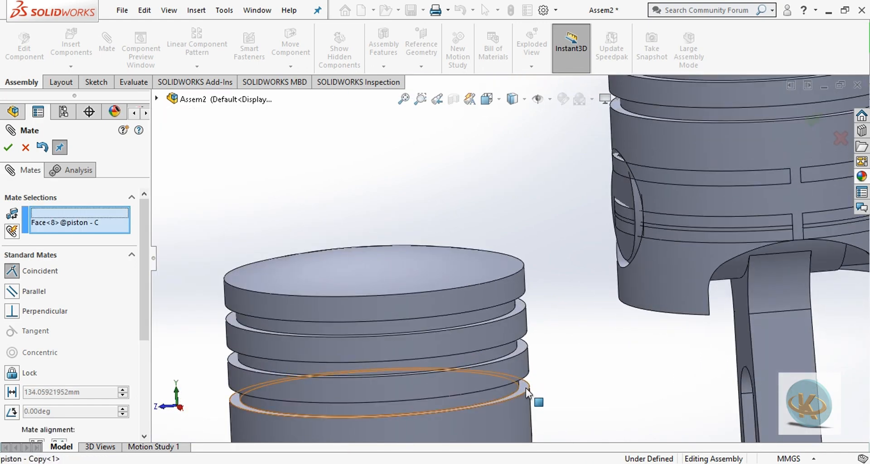
right_click(552, 276)
- Mate the upper of the two joined rings above piston - Copy<1> coincident with the piston's middle groove face
scroll(540, 229, up, 5)
scroll(489, 141, down, 5)
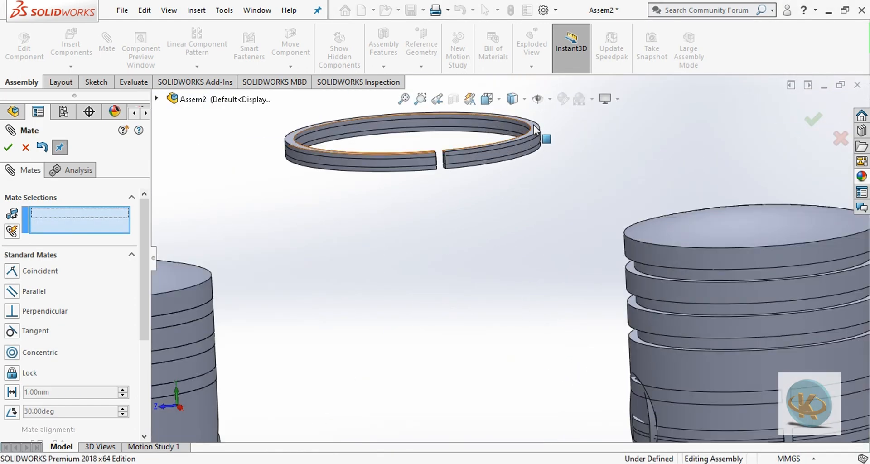
click(536, 131)
scroll(498, 335, up, 4)
scroll(521, 313, down, 8)
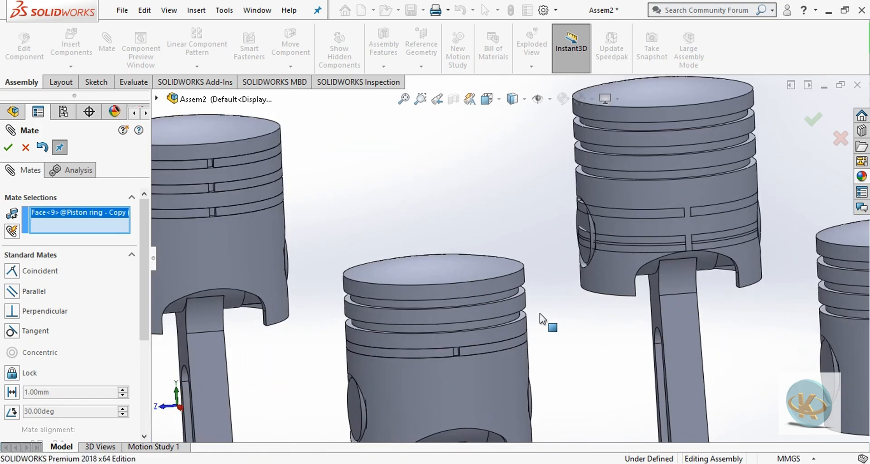
click(514, 306)
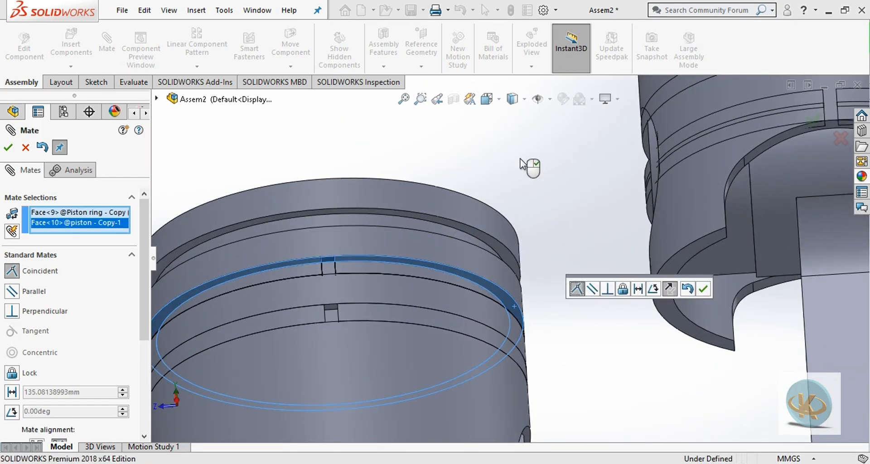
right_click(526, 234)
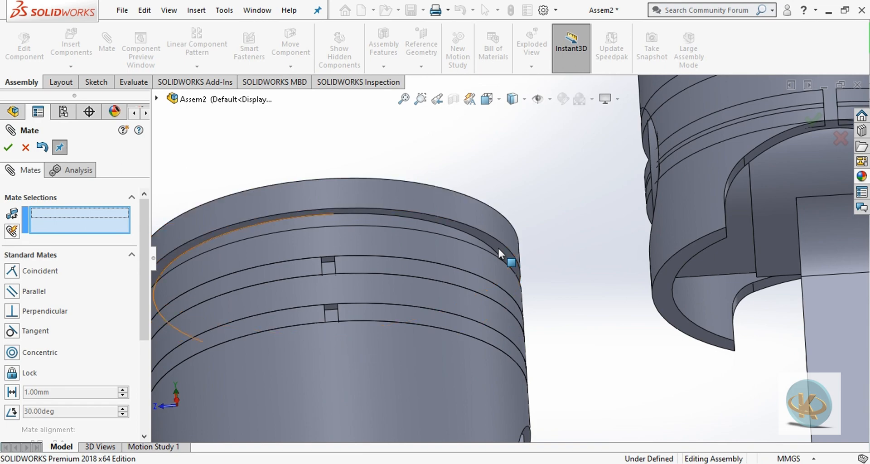
- Mate the last loose ring coincident with the top groove face of piston - Copy<1>
click(498, 247)
scroll(536, 180, up, 6)
middle_drag(498, 172, 509, 211)
scroll(526, 174, down, 5)
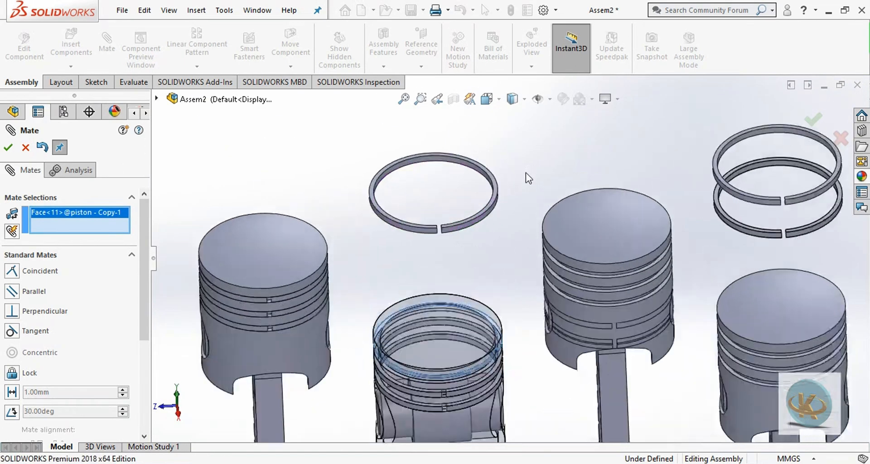
click(479, 206)
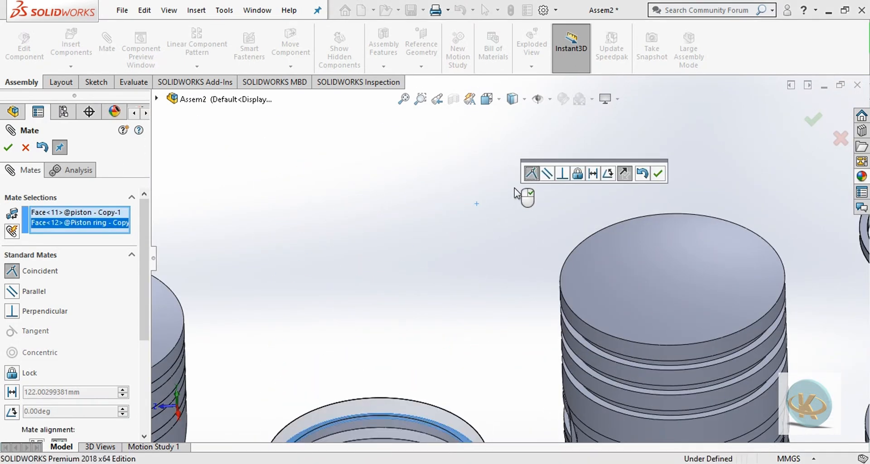
right_click(515, 189)
- Shift piston - Copy<2> and its rings apart so the rings sit at the crown instead of the skirt
scroll(515, 195, up, 4)
scroll(657, 326, down, 5)
scroll(596, 345, up, 4)
scroll(499, 259, down, 4)
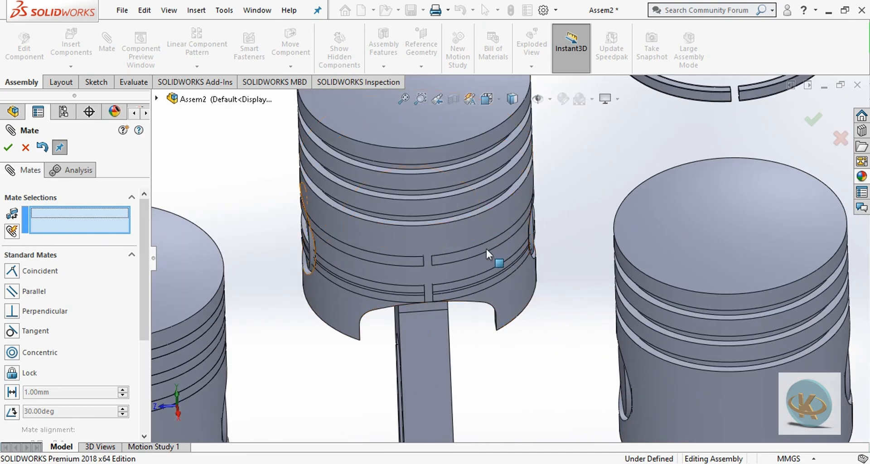
drag(485, 249, 489, 416)
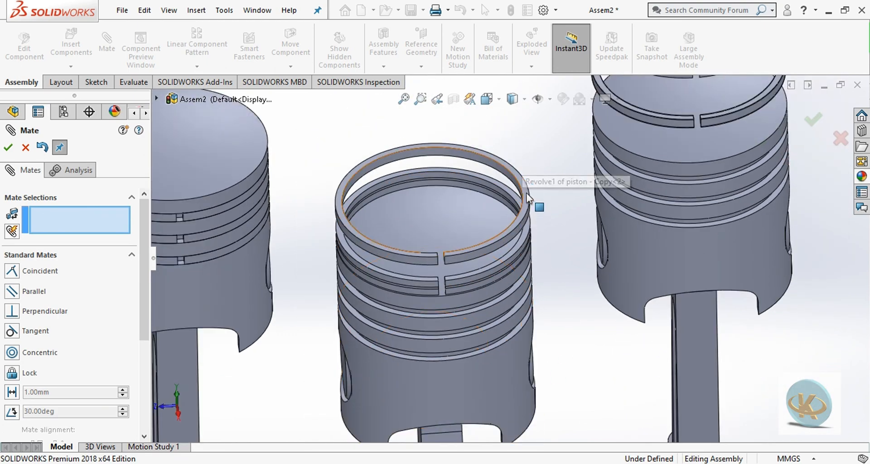
- Mate the uppermost ring's face coincident with the lowest groove face of piston - Copy<2>
click(528, 202)
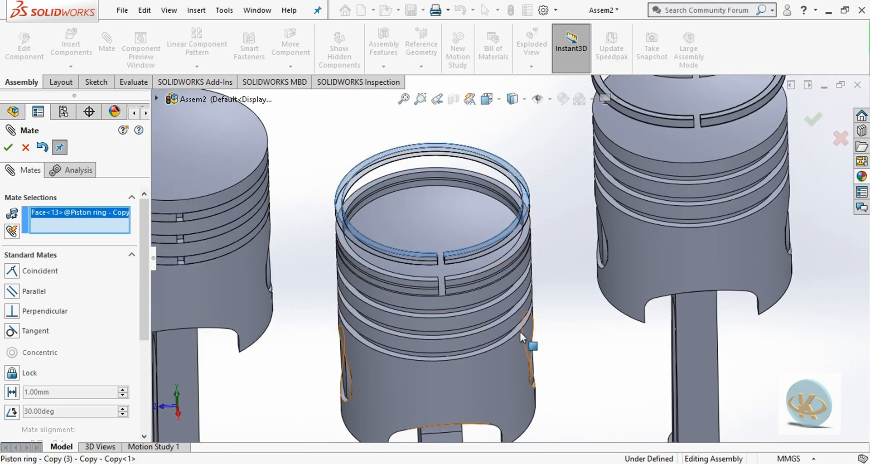
scroll(543, 324, down, 5)
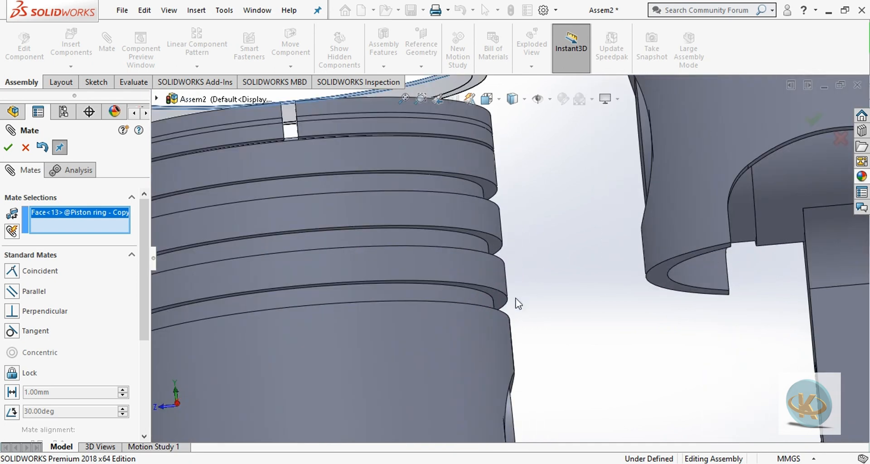
click(536, 282)
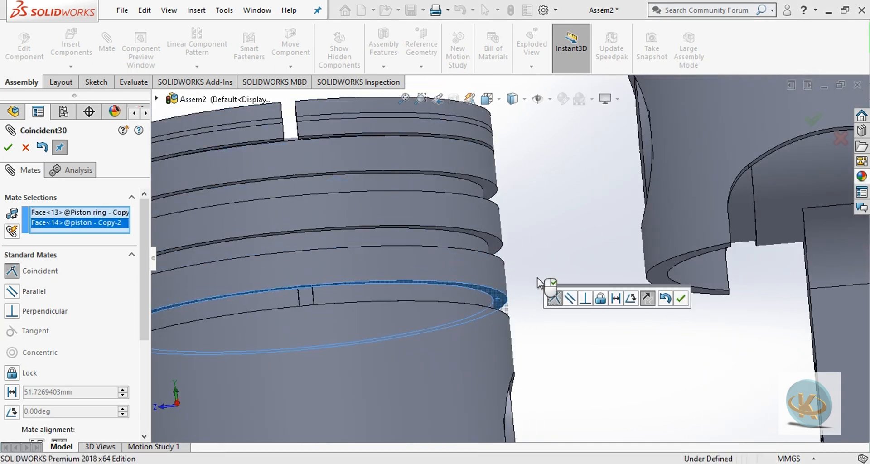
right_click(516, 156)
scroll(516, 155, up, 3)
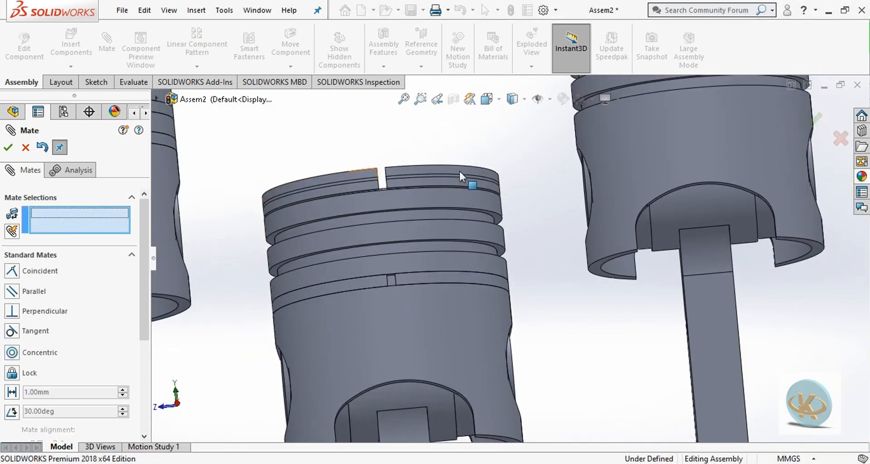
- Mate the middle loose ring's face coincident with the middle groove face of piston - Copy<2>
scroll(498, 177, down, 3)
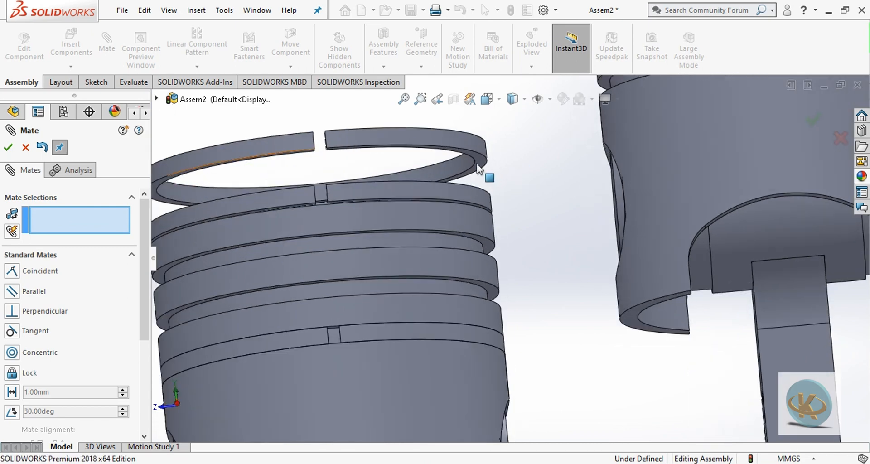
click(480, 167)
mouse_move(496, 294)
middle_down()
mouse_move(528, 333)
mouse_move(491, 282)
middle_up()
click(488, 282)
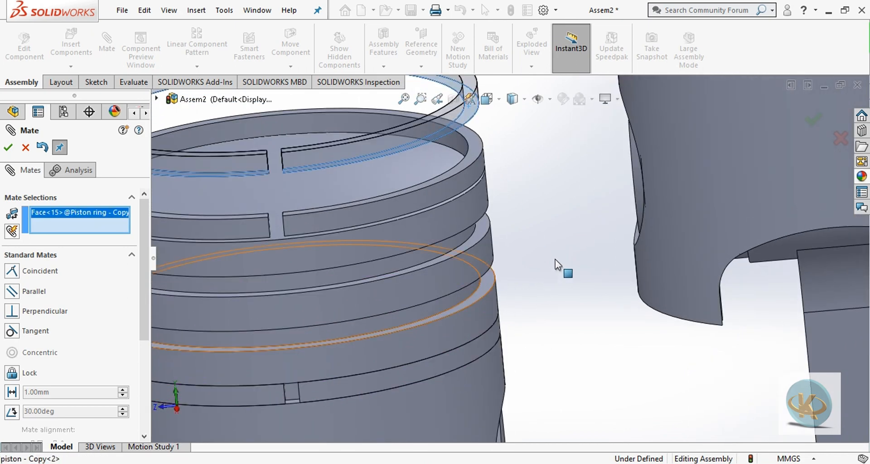
right_click(480, 139)
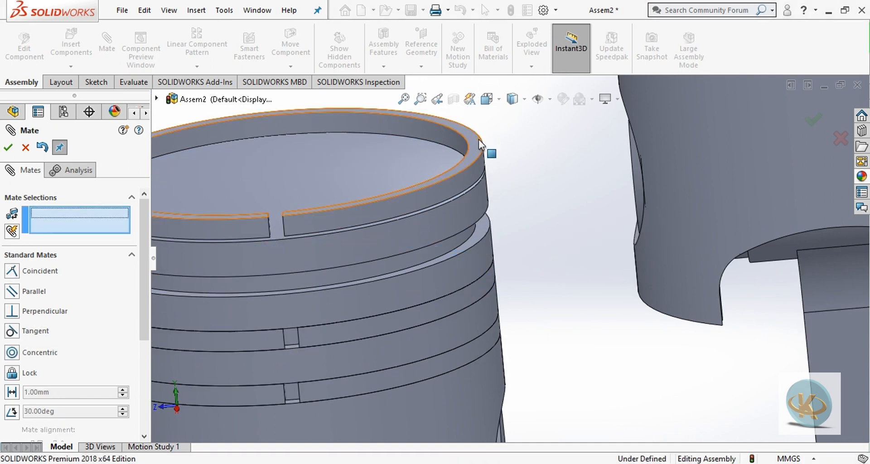
- Mate the last ring's upper face coincident with the top groove face of piston - Copy<2>
click(479, 139)
scroll(500, 262, up, 2)
scroll(499, 254, down, 1)
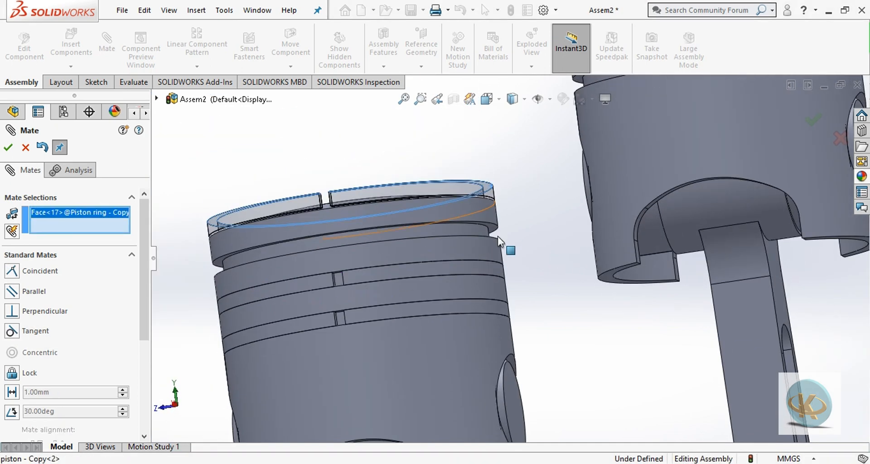
scroll(492, 229, down, 1)
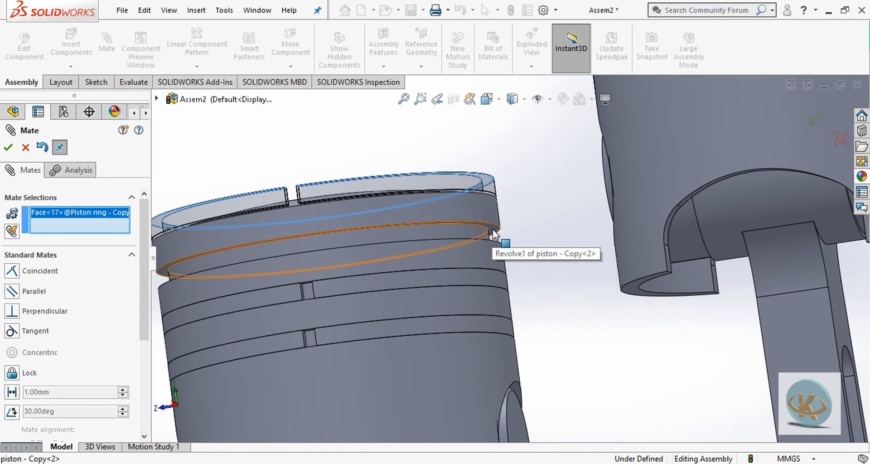
click(493, 232)
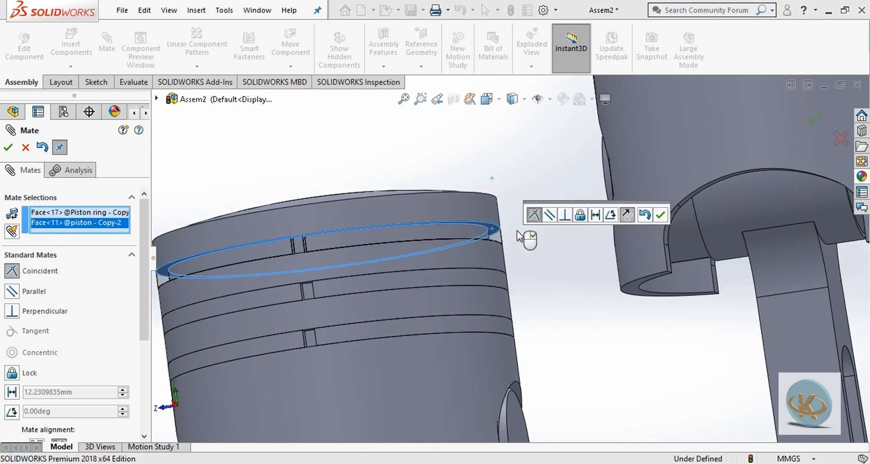
right_click(518, 236)
- Mate a loose ring's lower face coincident with the edge beneath the lowest groove of piston - Copy (2)<1>
scroll(589, 168, up, 3)
scroll(605, 178, down, 5)
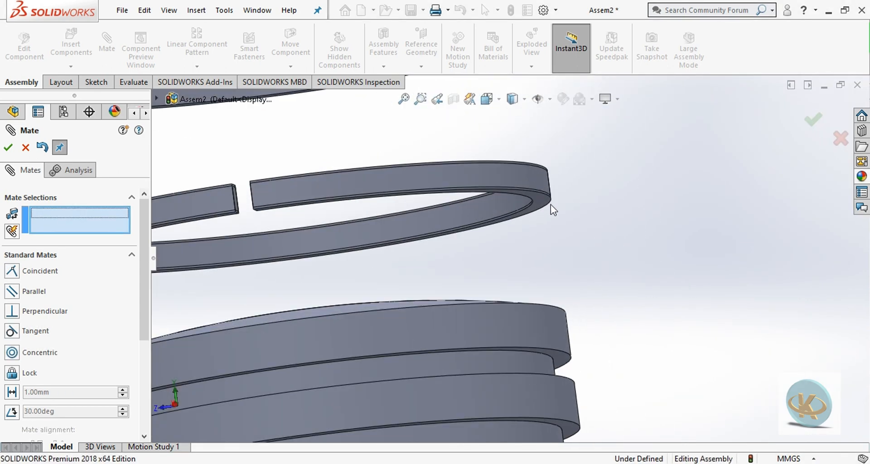
click(539, 204)
scroll(571, 263, up, 5)
middle_drag(571, 262, 561, 361)
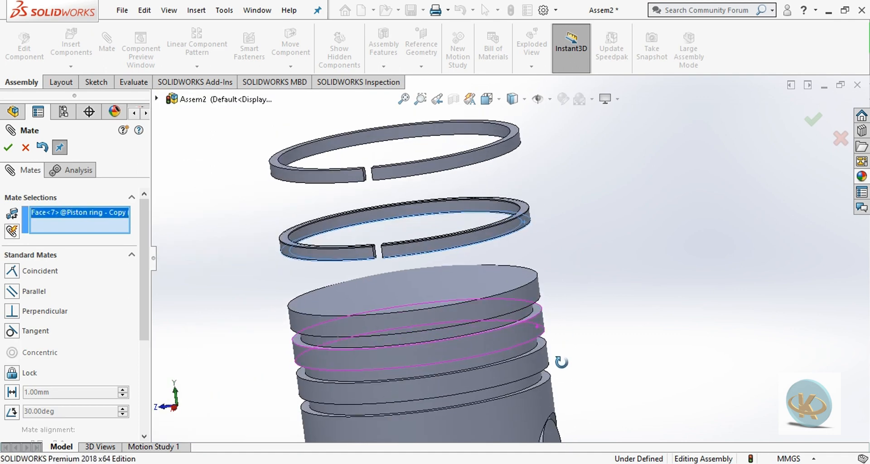
click(547, 377)
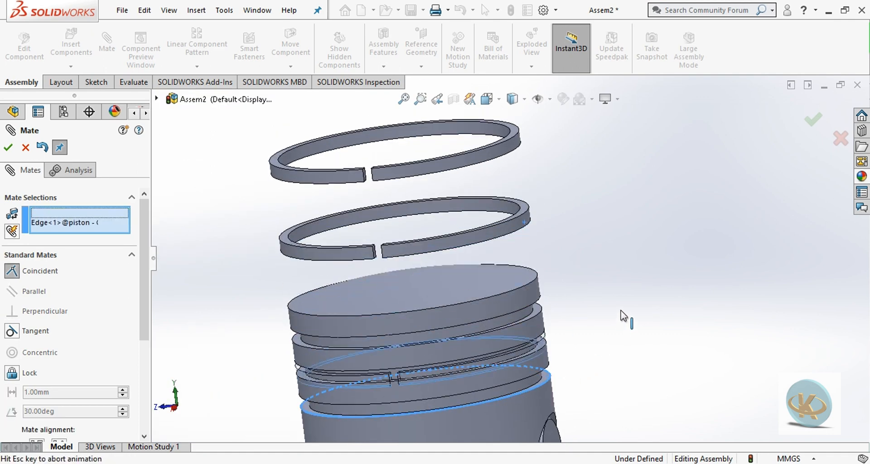
right_click(615, 309)
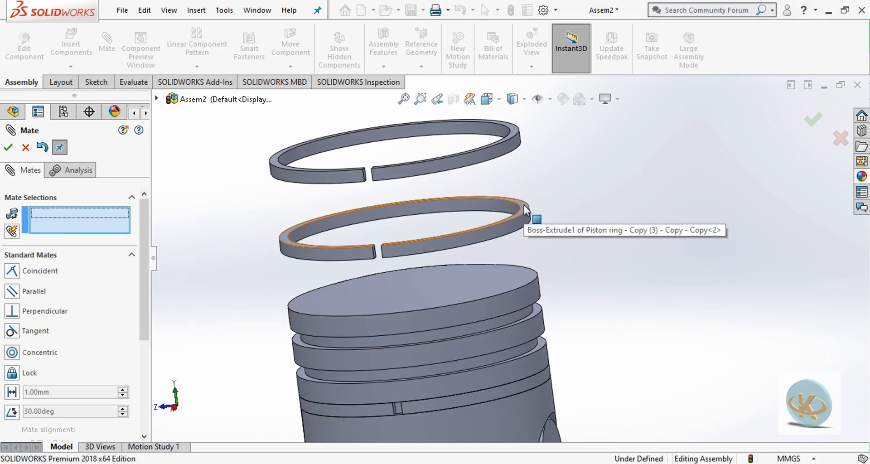
- Mate the lower remaining ring's upper face coincident with the middle groove face of piston - Copy (2)<1>
click(524, 205)
scroll(566, 263, down, 5)
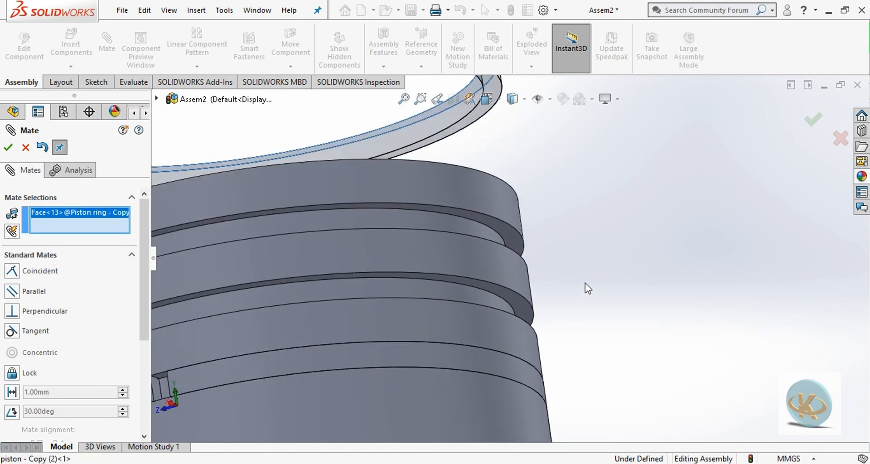
click(526, 312)
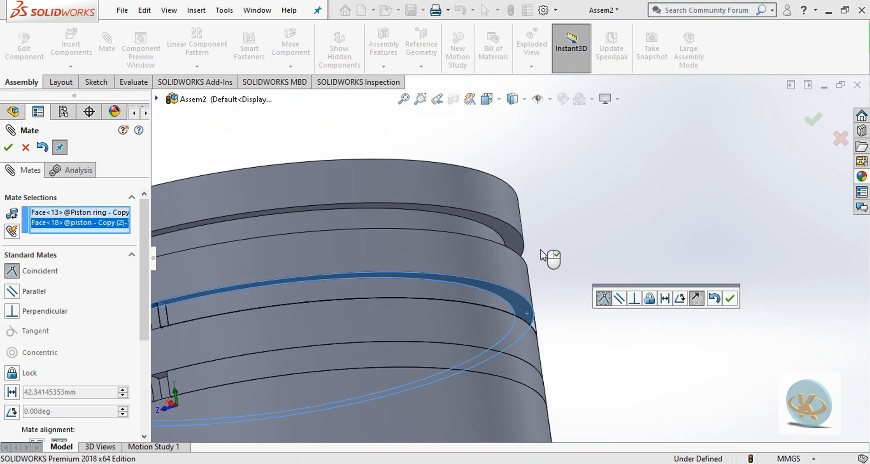
right_click(511, 236)
right_click(582, 229)
- Mate the last loose ring coincident with the top groove face of piston - Copy (2)<1>
scroll(581, 225, up, 5)
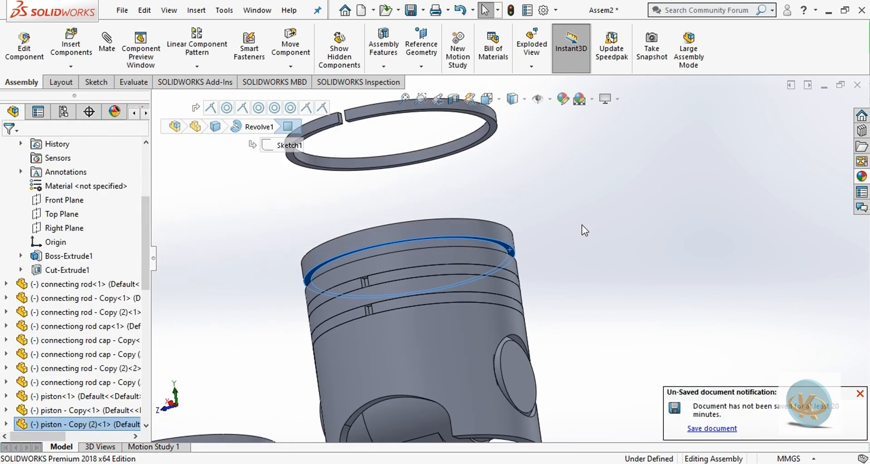
click(107, 41)
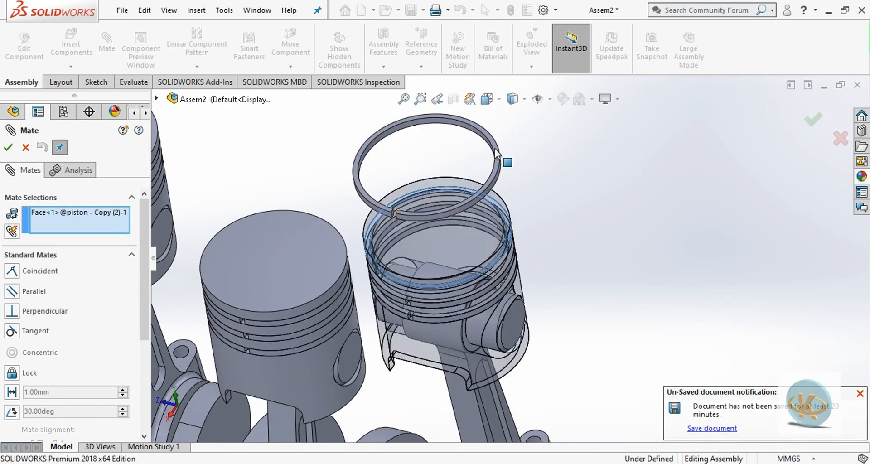
scroll(495, 154, down, 3)
click(501, 171)
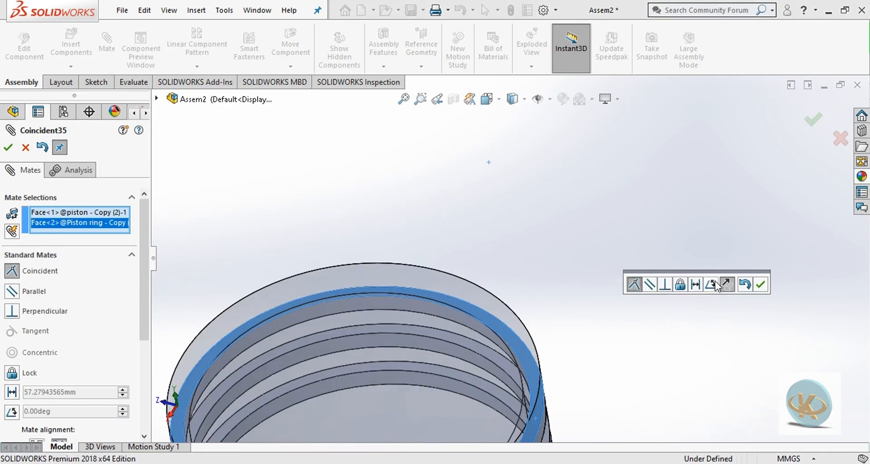
right_click(679, 358)
- Open Motion Study 1 with the assembly in isometric view and accept 30 frames per second for the animation
scroll(629, 347, up, 10)
middle_drag(628, 323, 467, 236)
key(ctrl+7)
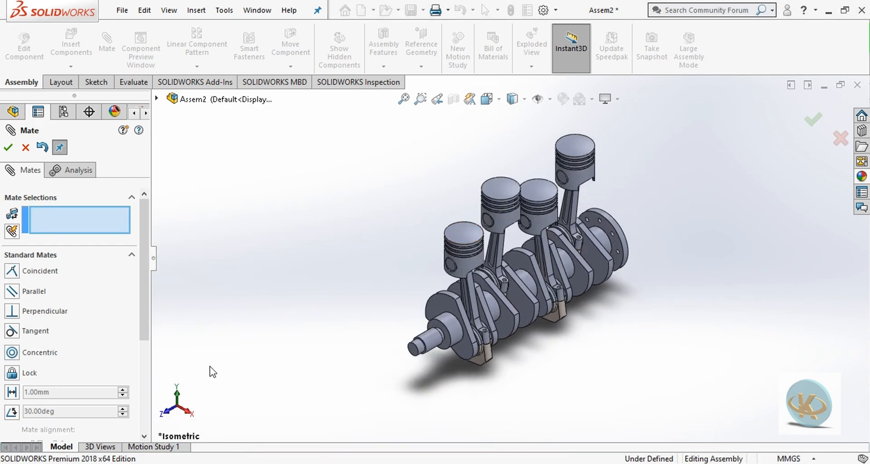
click(25, 148)
click(175, 447)
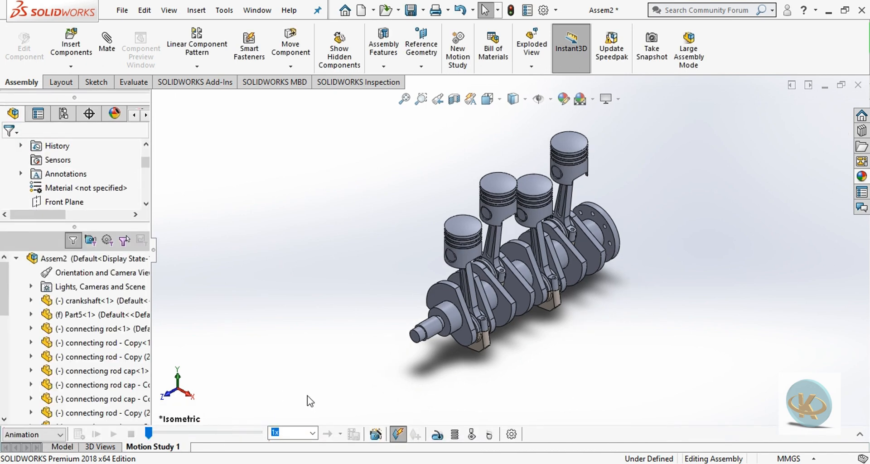
click(511, 434)
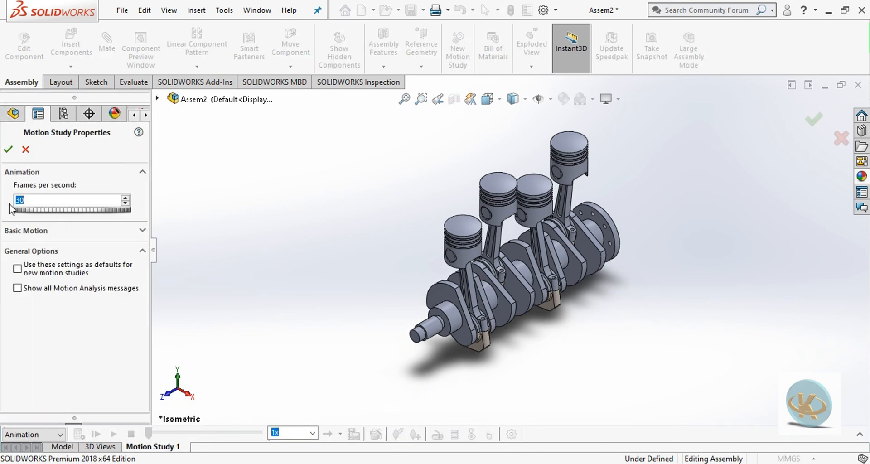
click(8, 149)
- Add a rotary motor at a constant speed of 100 RPM to the cylindrical face at the crankshaft's narrow end
click(437, 433)
scroll(423, 328, down, 5)
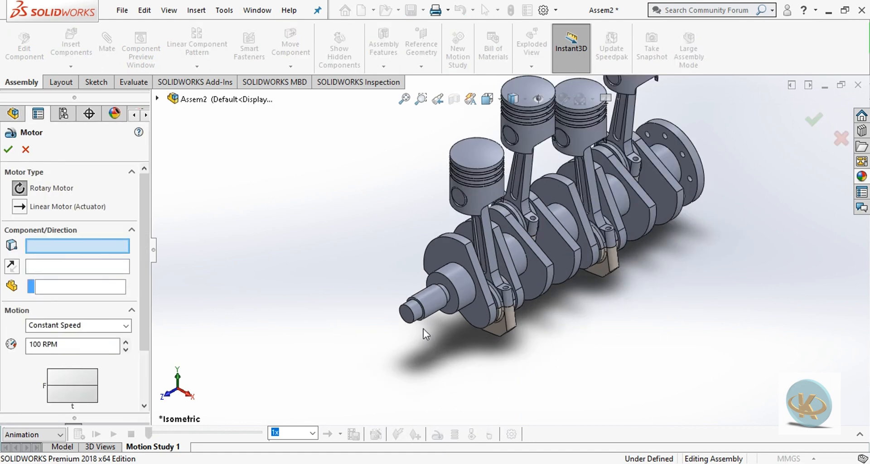
click(419, 289)
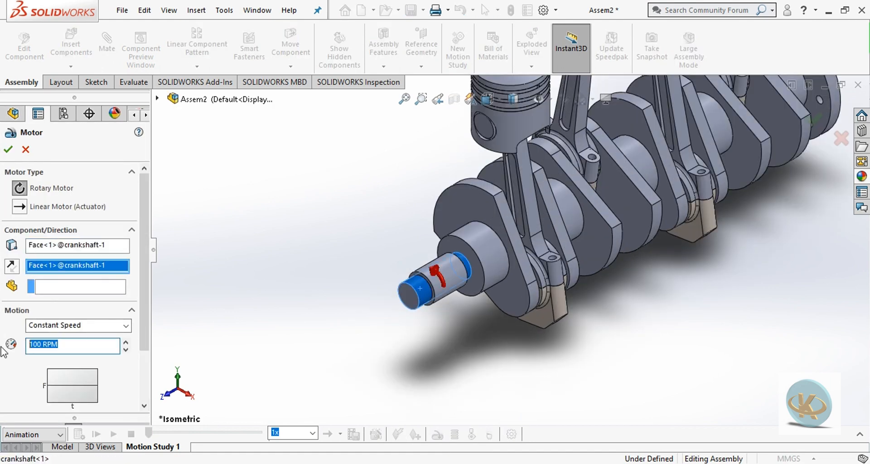
click(8, 149)
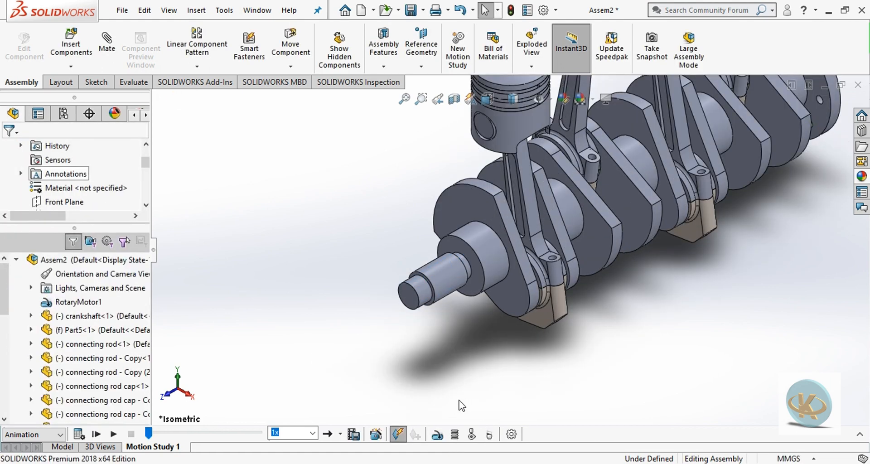
- Expand the motion study timeline and extend the animation's duration to 10 seconds
click(859, 435)
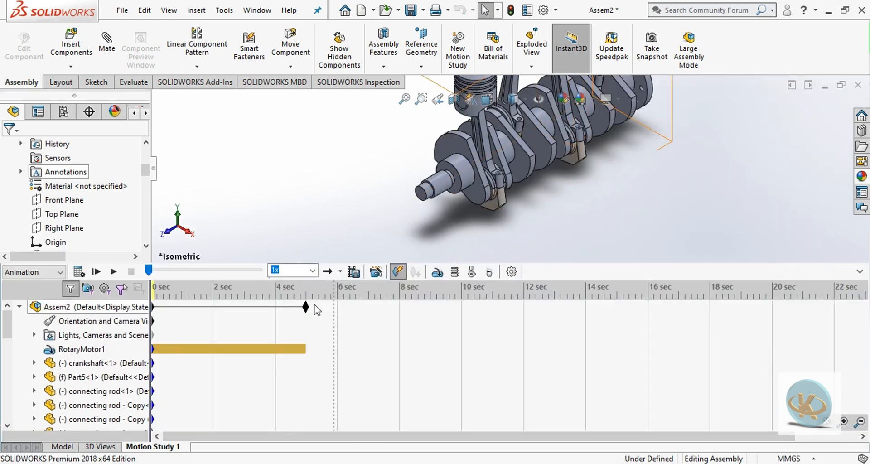
drag(459, 314, 460, 312)
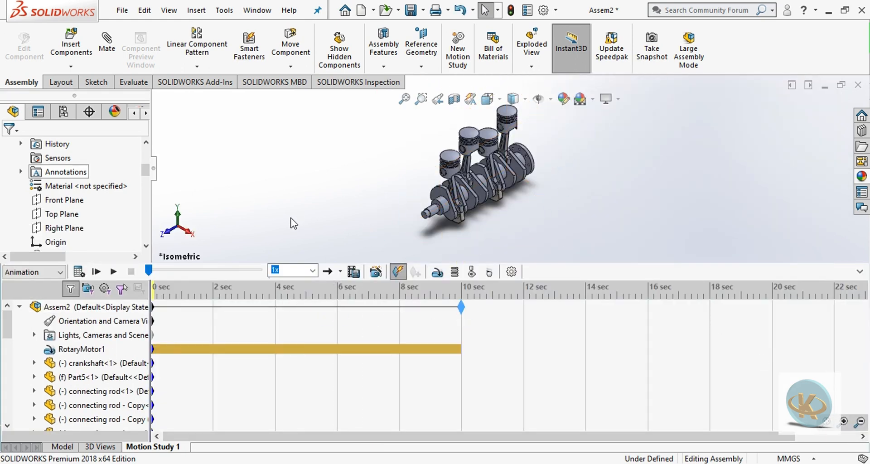